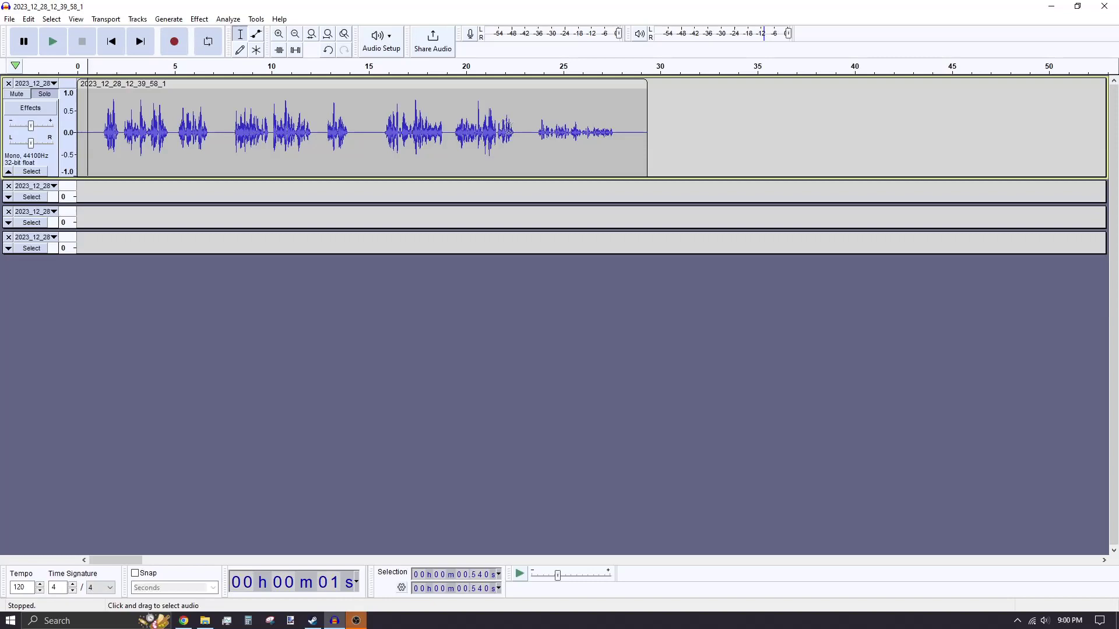
# Step: Amplify the whole recorded clip by 2.335 dB and play it back from 0.75 s
pyautogui.doubleClick(398, 117)
pyautogui.click(199, 19)
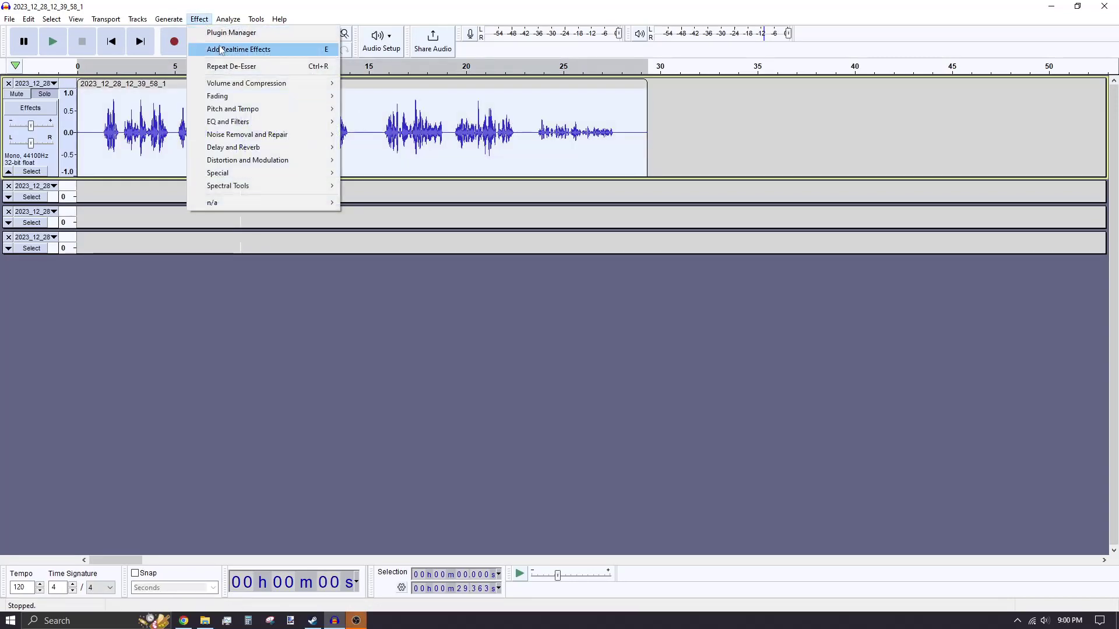
pyautogui.moveTo(268, 84)
pyautogui.click(362, 85)
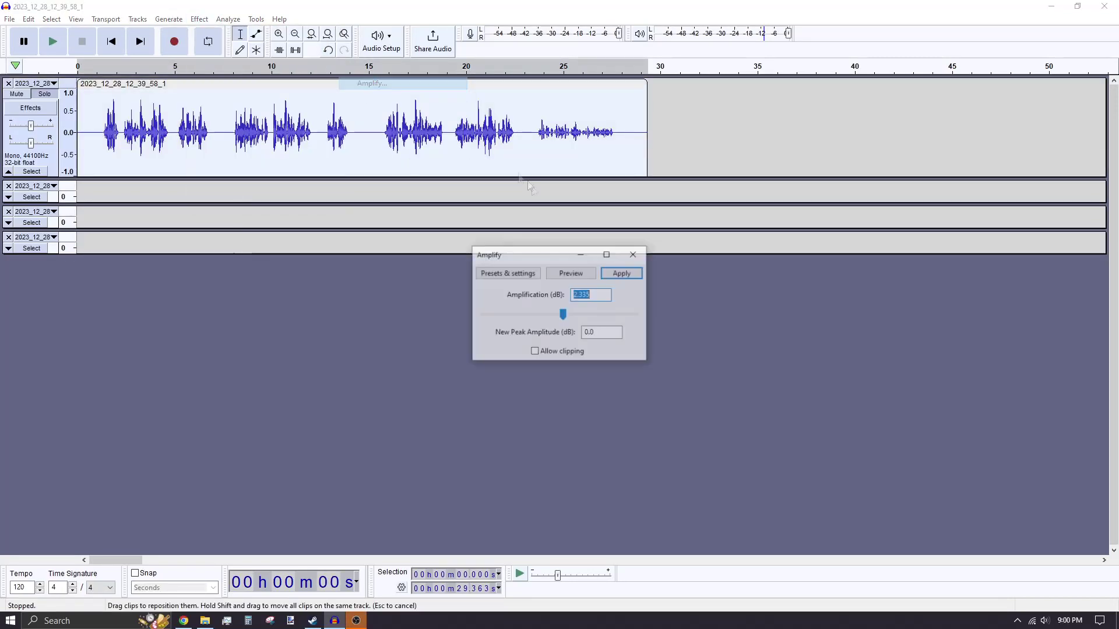
pyautogui.click(617, 274)
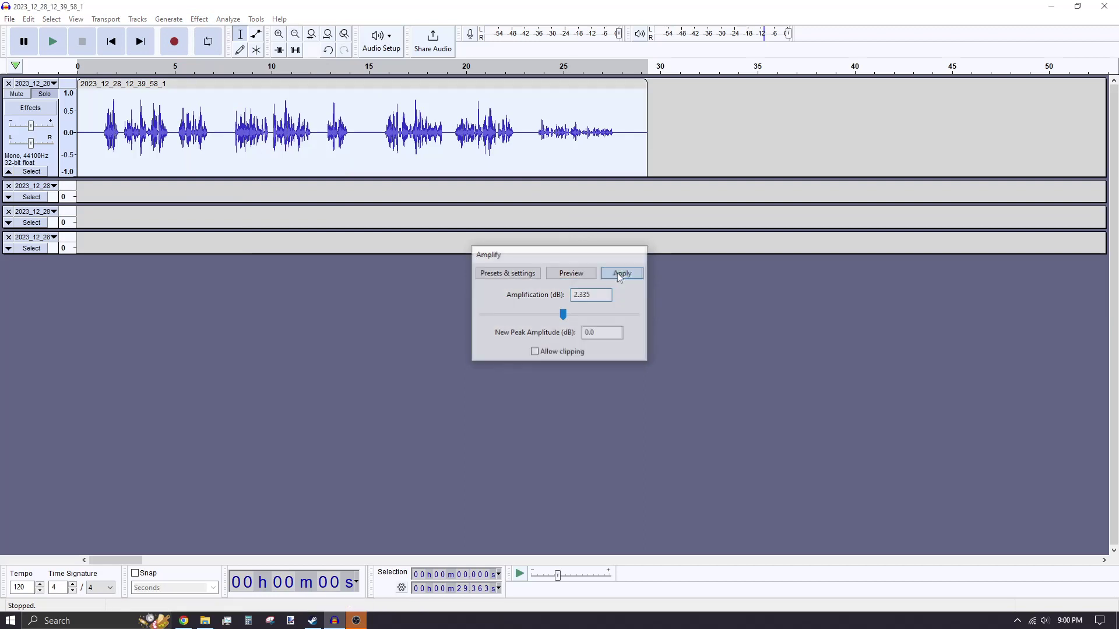
pyautogui.click(92, 133)
pyautogui.press('space')
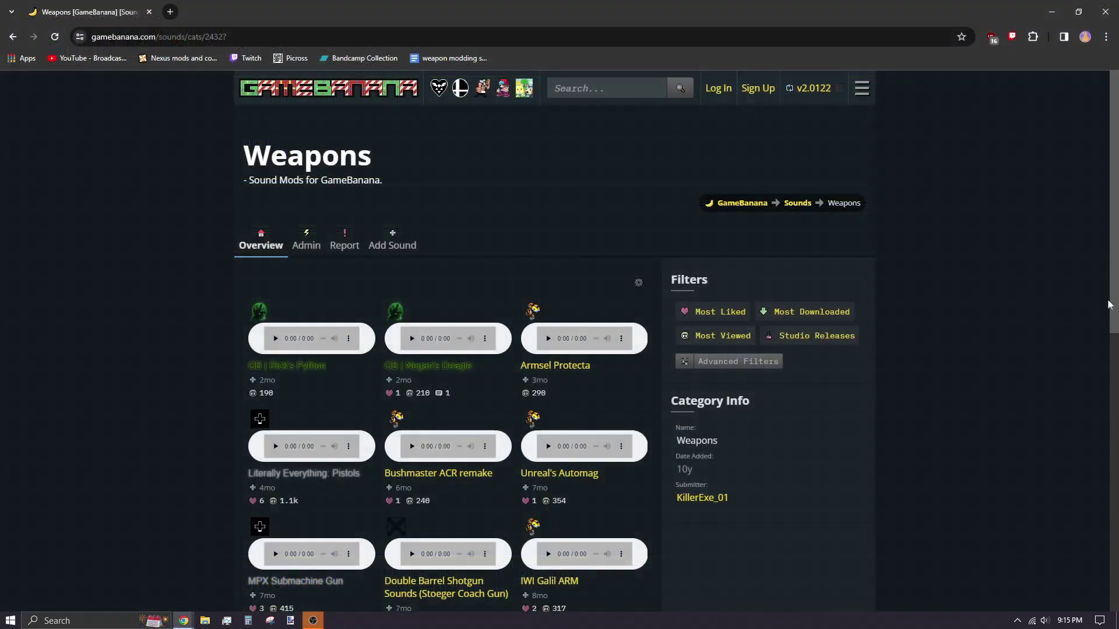
# Step: Scroll down the GameBanana Weapons sounds list to the MPX Submachine Gun sample
pyautogui.moveTo(1113, 306); pyautogui.dragTo(1108, 429)
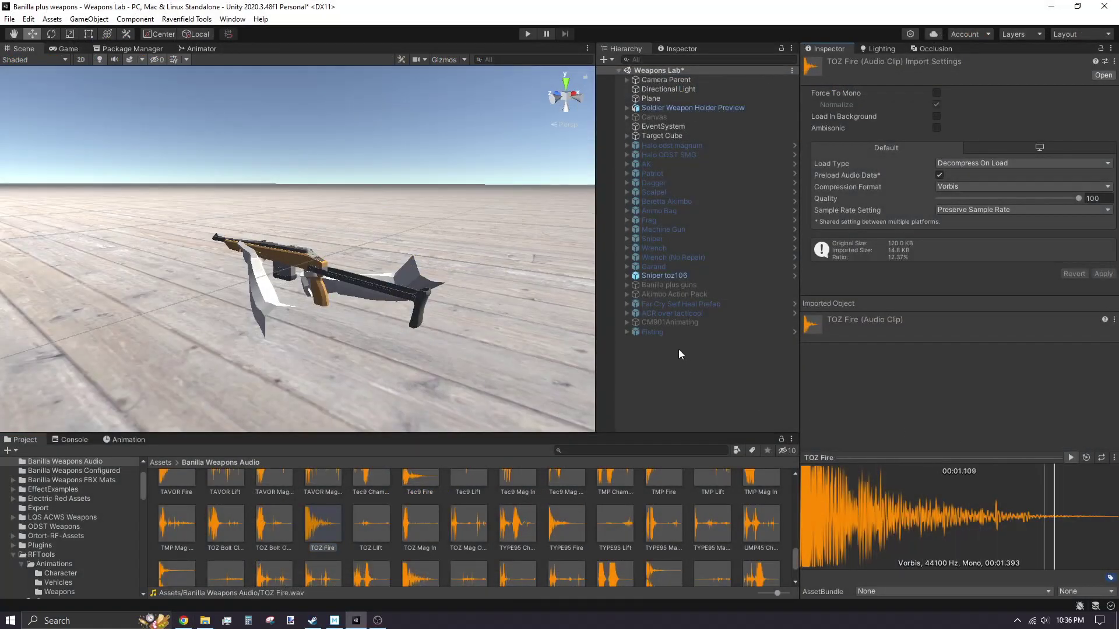
# Step: Drop the TOZ Fire clip into the Sniper toz106 Audio Source's AudioClip field
pyautogui.click(669, 277)
pyautogui.moveTo(322, 524); pyautogui.dragTo(955, 296)
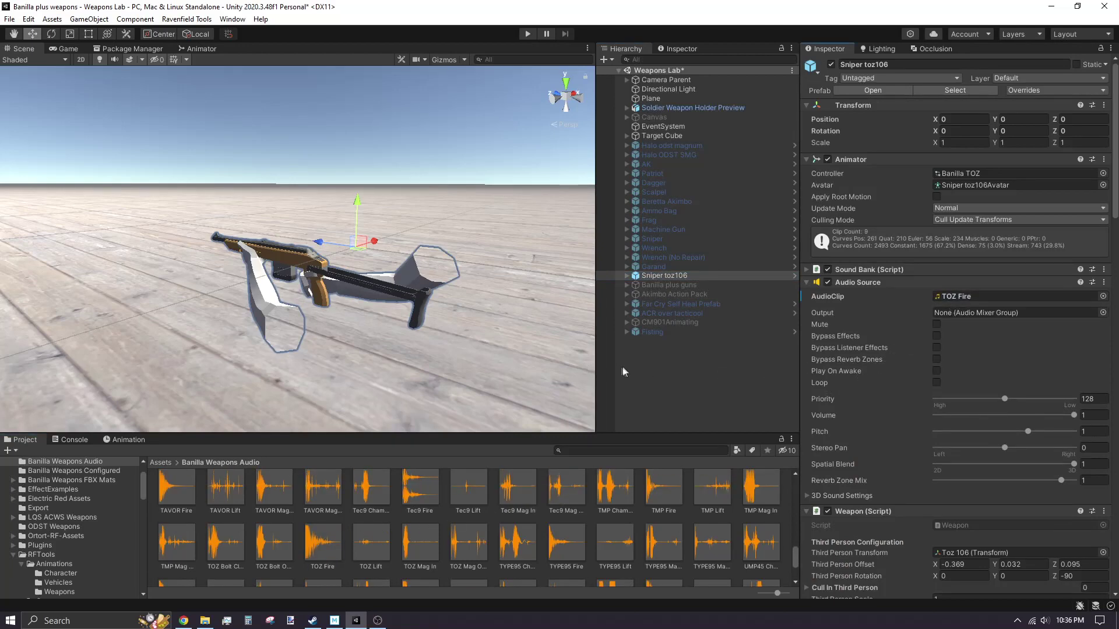
pyautogui.scroll(-6, 875, 421)
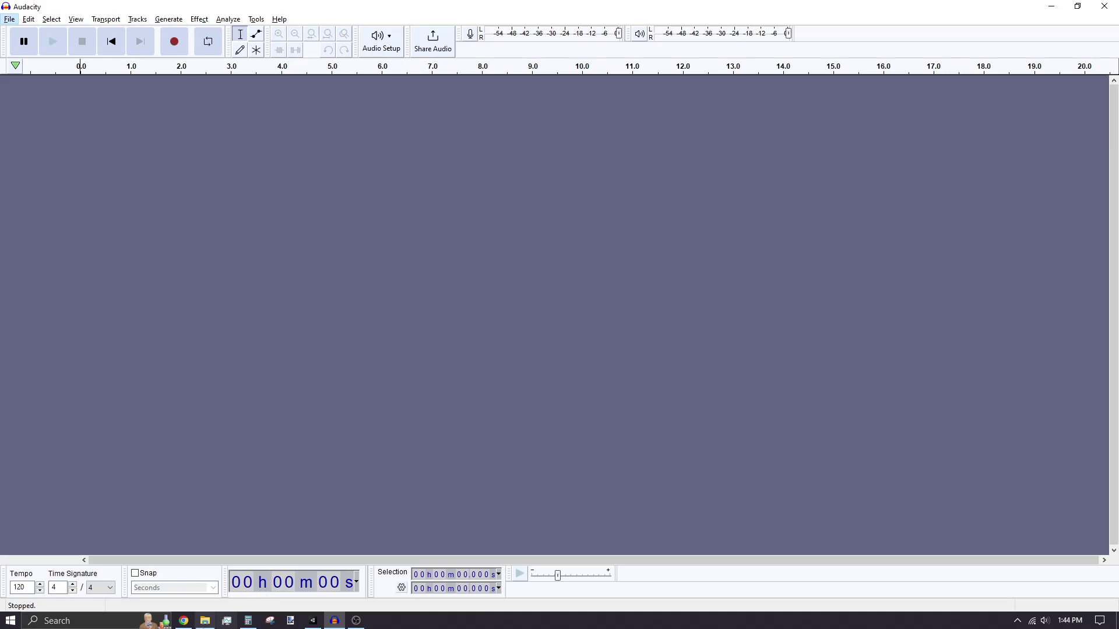
# Step: Import weap_cm901_slmn_1, duplicate it into three identical tracks, and collapse the first track
pyautogui.click(205, 621)
pyautogui.moveTo(564, 144); pyautogui.dragTo(245, 262)
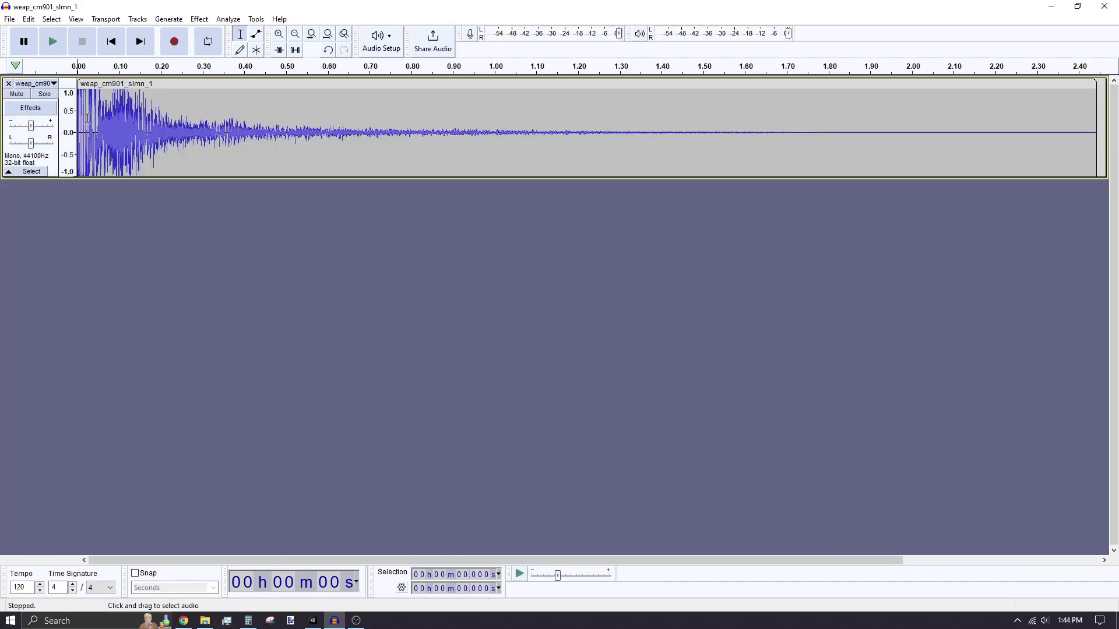
pyautogui.hotkey('ctrl', 'a')
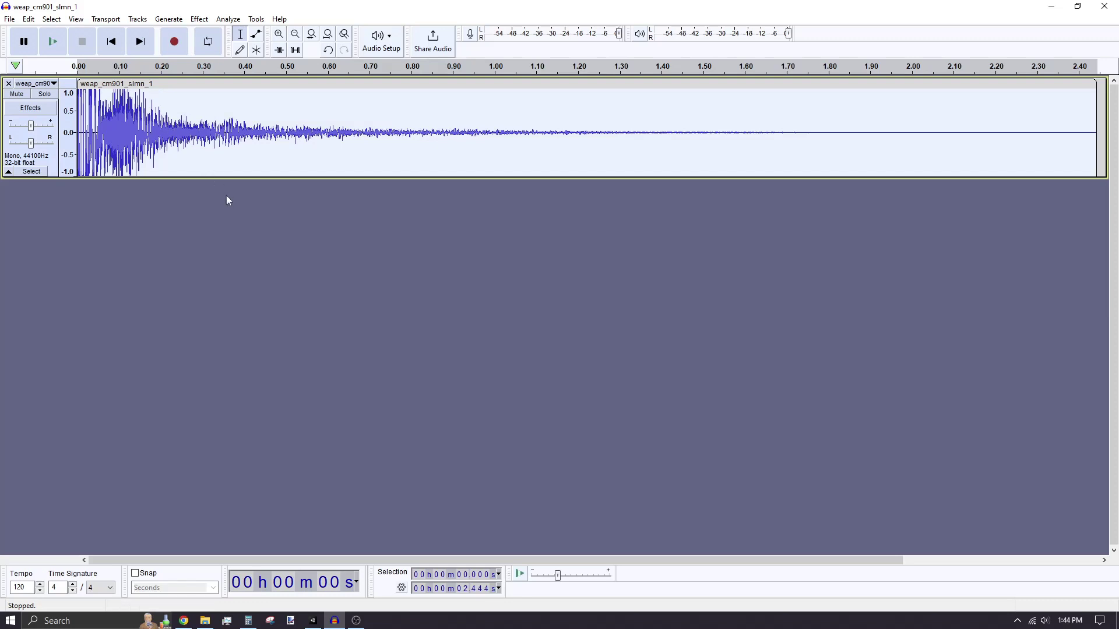
pyautogui.hotkey('ctrl', 'd')
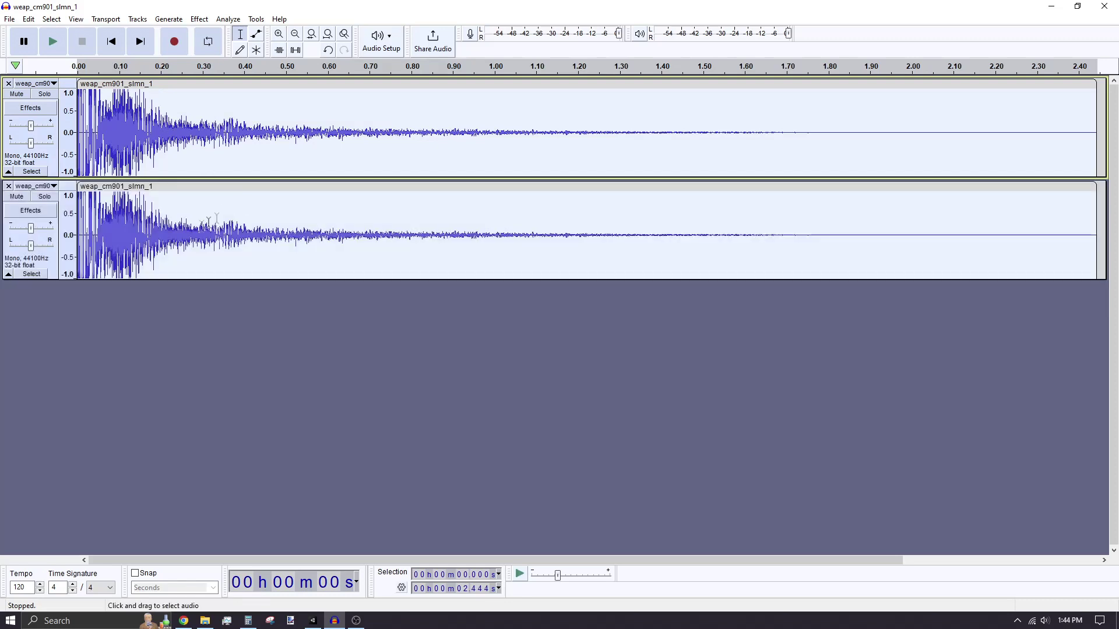
pyautogui.doubleClick(126, 226)
pyautogui.hotkey('ctrl', 'd')
pyautogui.click(137, 240)
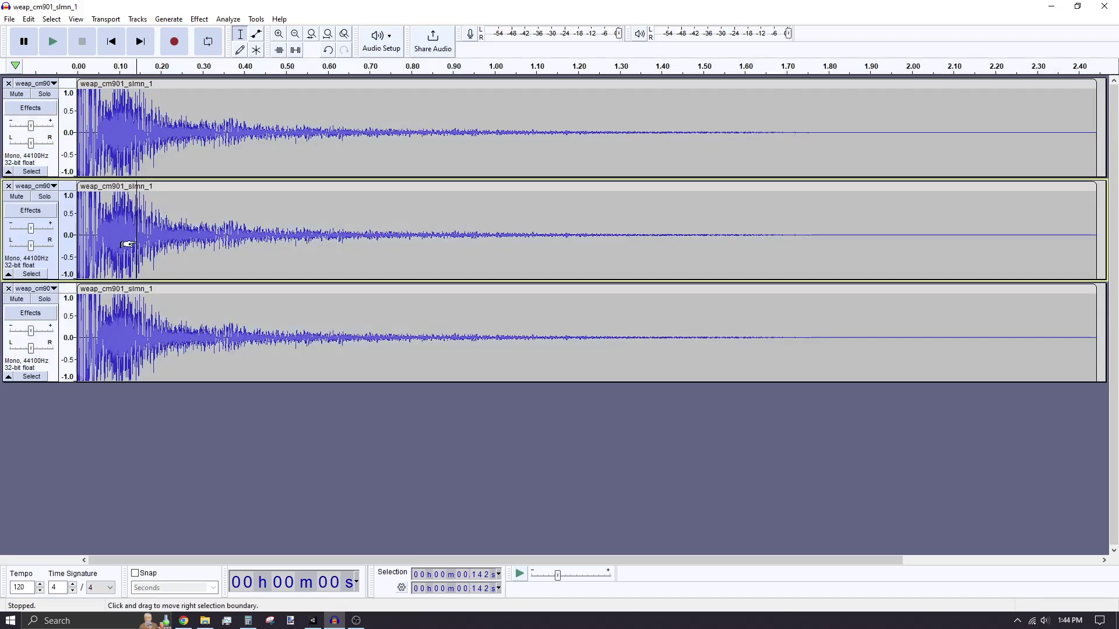
pyautogui.click(8, 172)
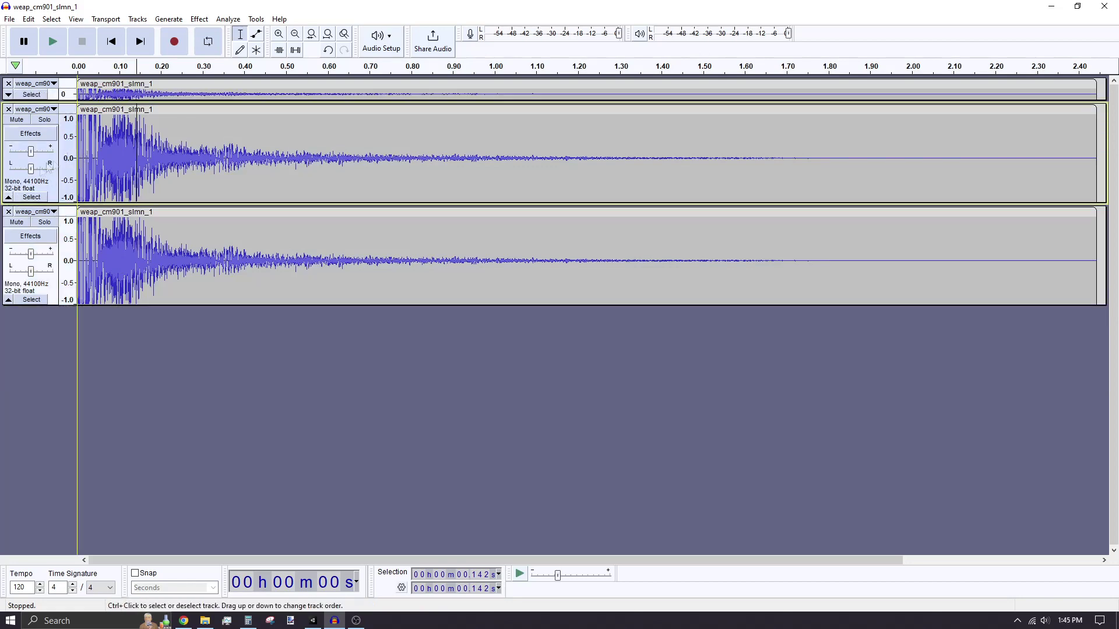
# Step: Move the second track's clip so it starts at 0.075 s
pyautogui.keyDown('ctrl'); pyautogui.scroll(2, 142, 151); pyautogui.keyUp('ctrl')
pyautogui.keyDown('ctrl'); pyautogui.scroll(3, 142, 151); pyautogui.keyUp('ctrl')
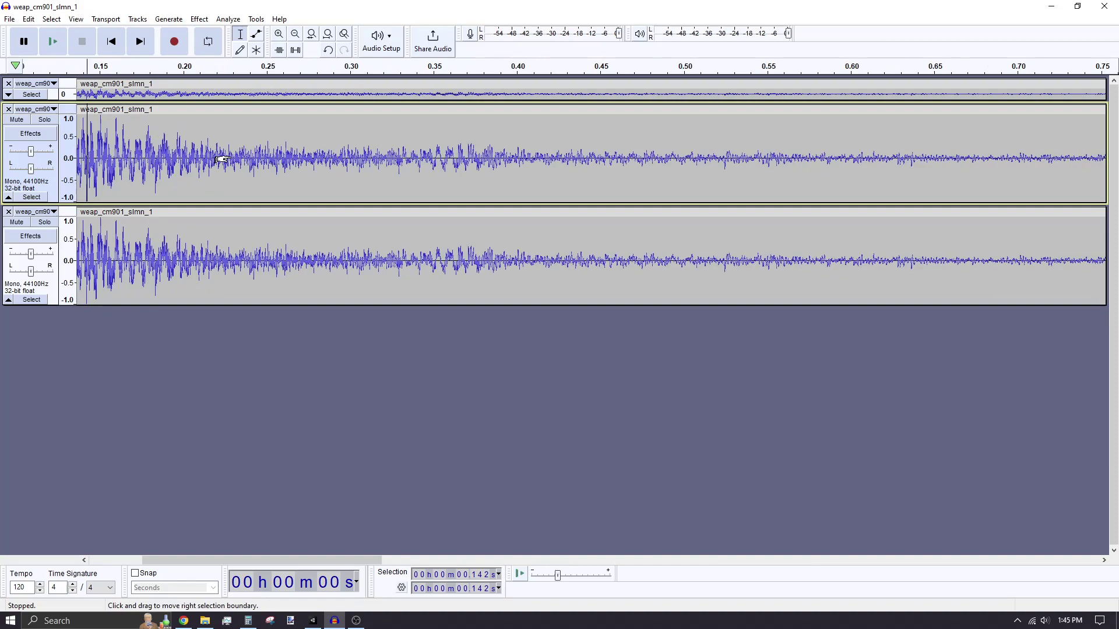
pyautogui.keyDown('shift'); pyautogui.hscroll(-2, 248, 158); pyautogui.keyUp('shift')
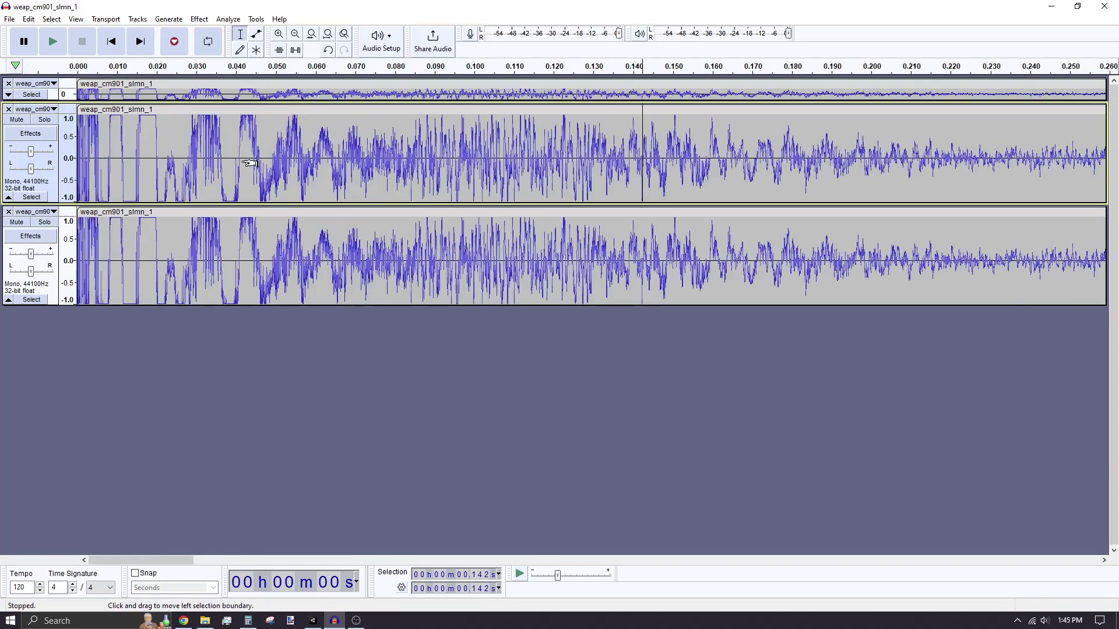
pyautogui.keyDown('ctrl'); pyautogui.scroll(1, 267, 165); pyautogui.keyUp('ctrl')
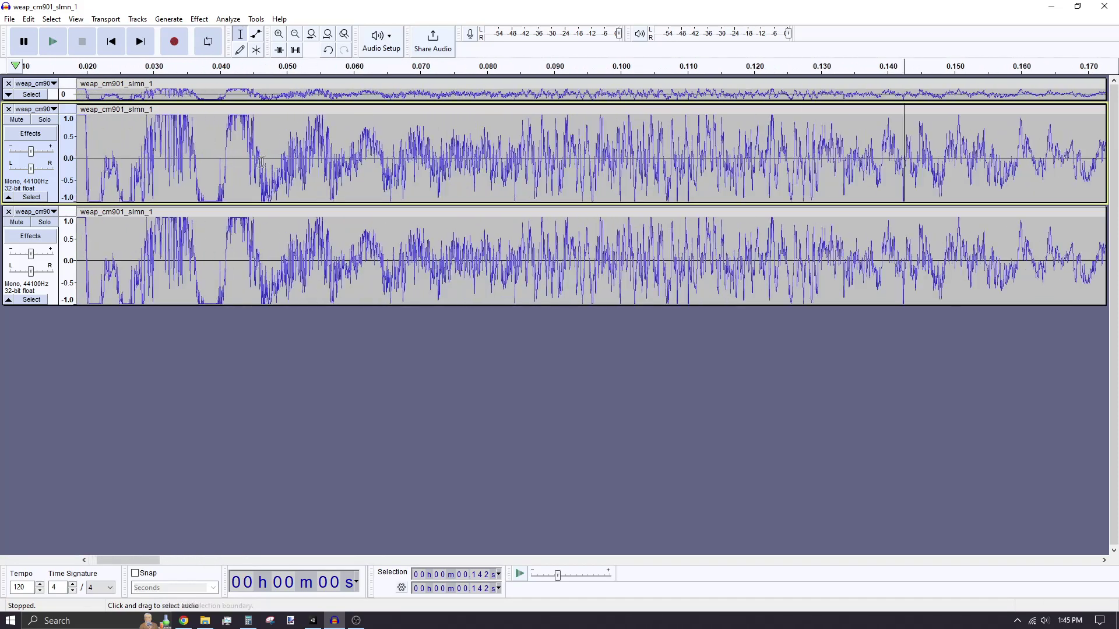
pyautogui.click(458, 140)
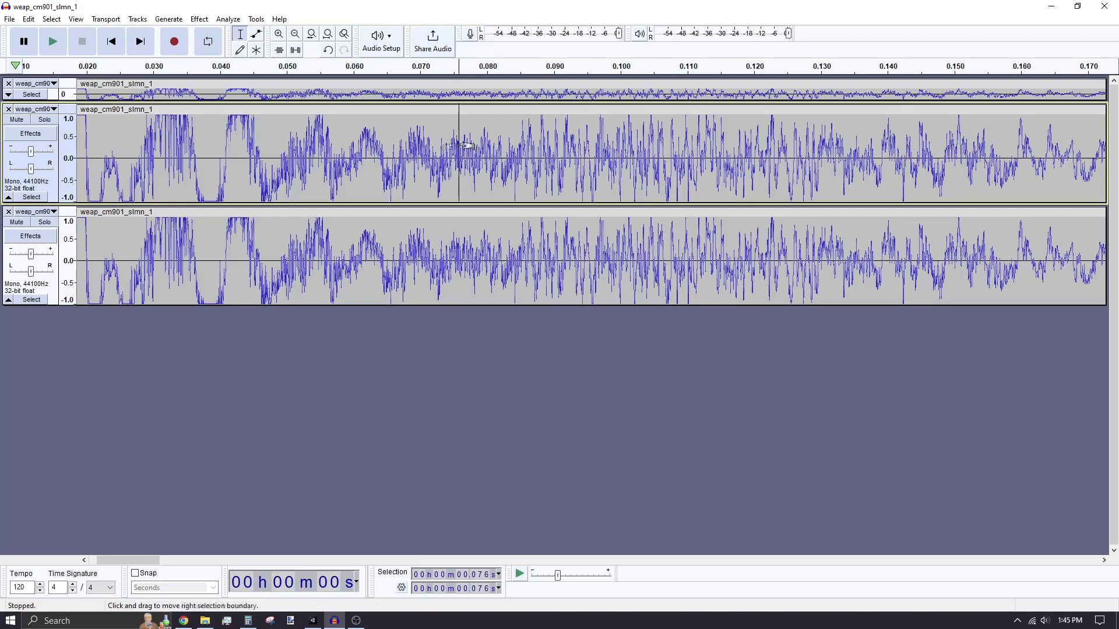
pyautogui.keyDown('ctrl'); pyautogui.scroll(1, 447, 147); pyautogui.keyUp('ctrl')
pyautogui.keyDown('ctrl'); pyautogui.scroll(3, 445, 150); pyautogui.keyUp('ctrl')
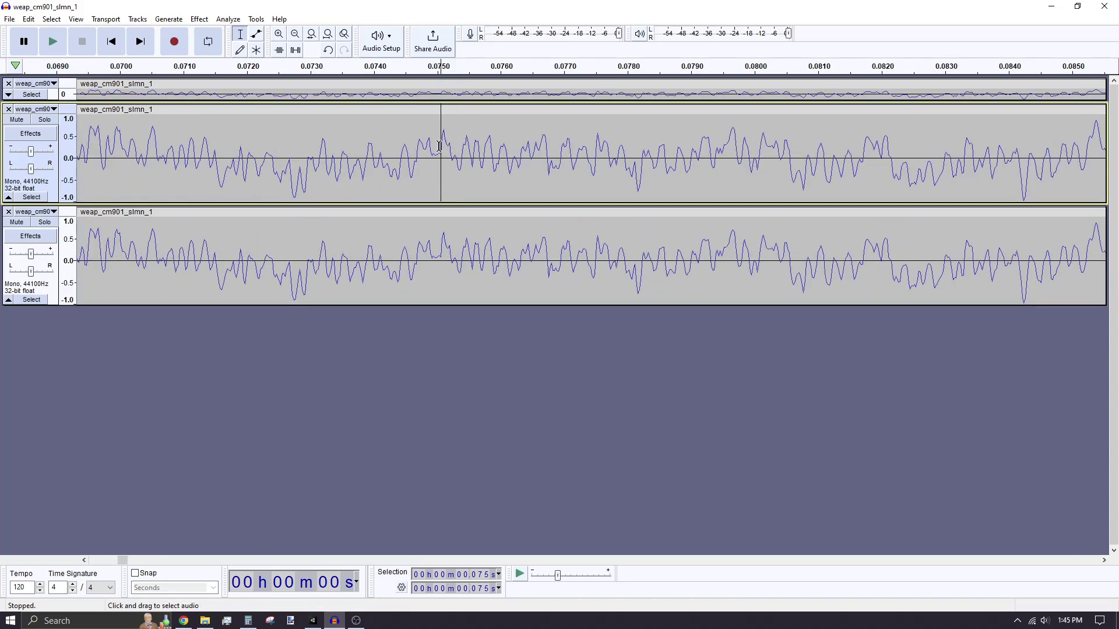
pyautogui.doubleClick(439, 147)
pyautogui.click(436, 150)
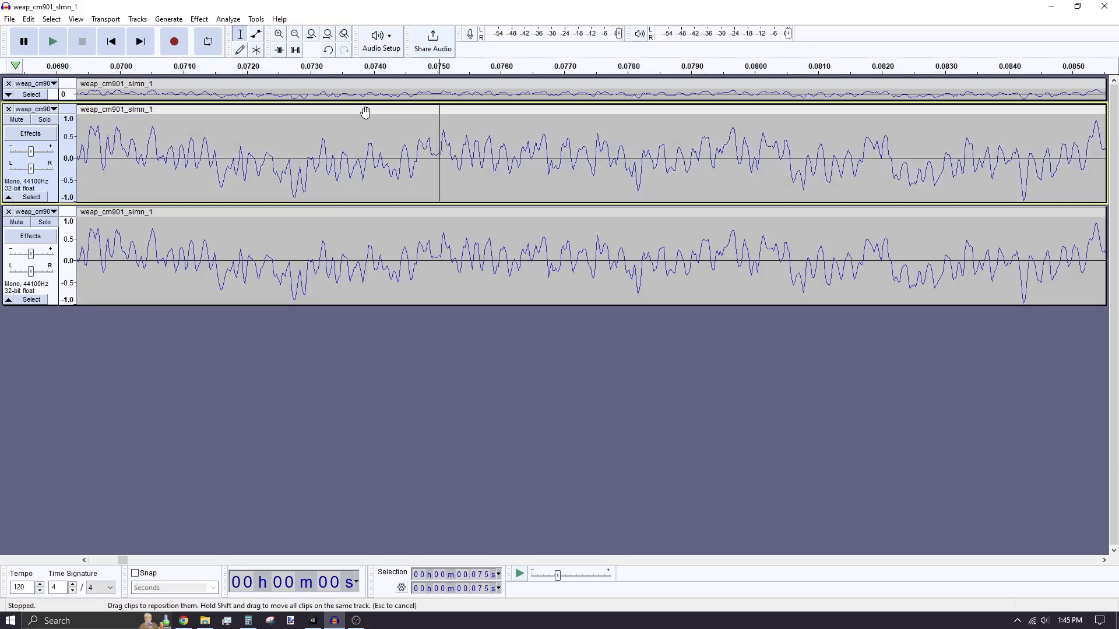
pyautogui.moveTo(365, 110); pyautogui.dragTo(925, 118)
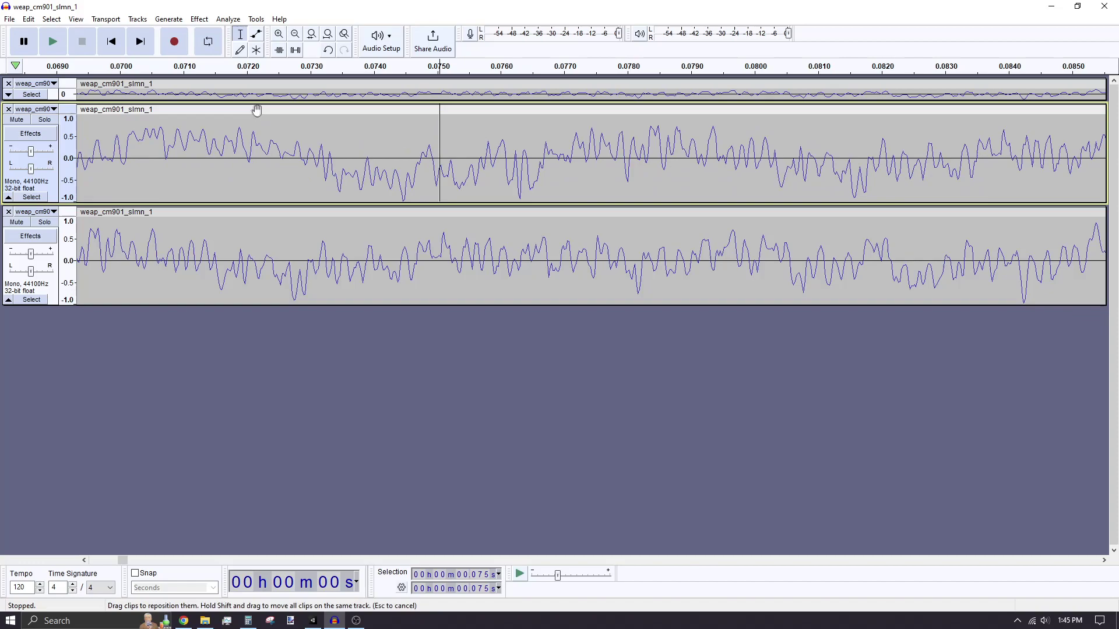
pyautogui.moveTo(253, 110); pyautogui.dragTo(479, 126)
pyautogui.keyDown('ctrl'); pyautogui.scroll(-3, 350, 155); pyautogui.keyUp('ctrl')
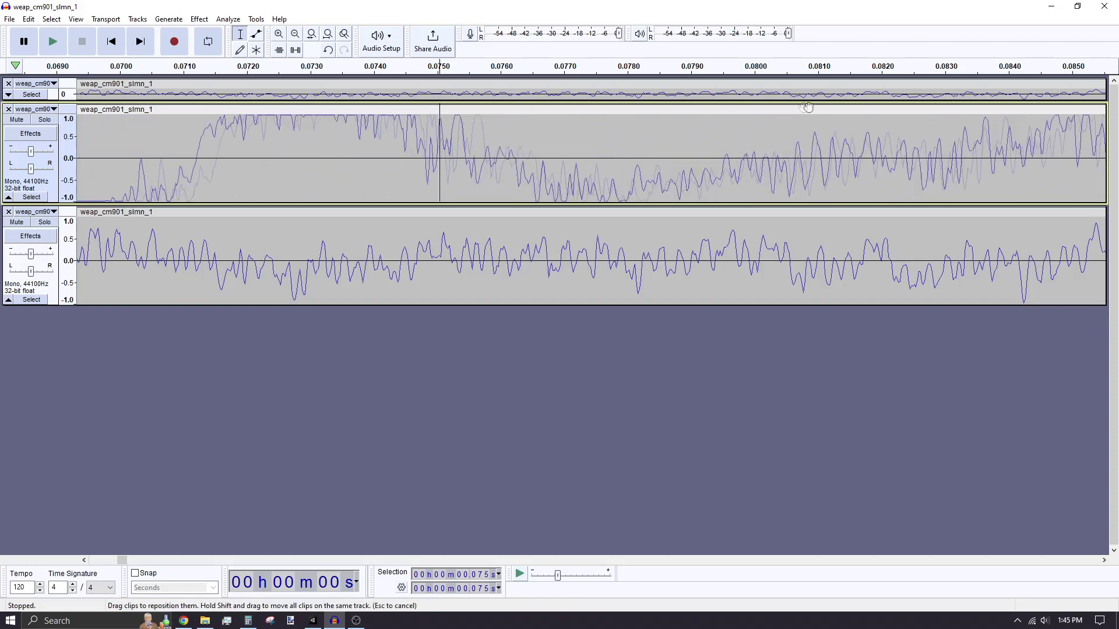
pyautogui.keyDown('ctrl'); pyautogui.scroll(-1, 335, 149); pyautogui.keyUp('ctrl')
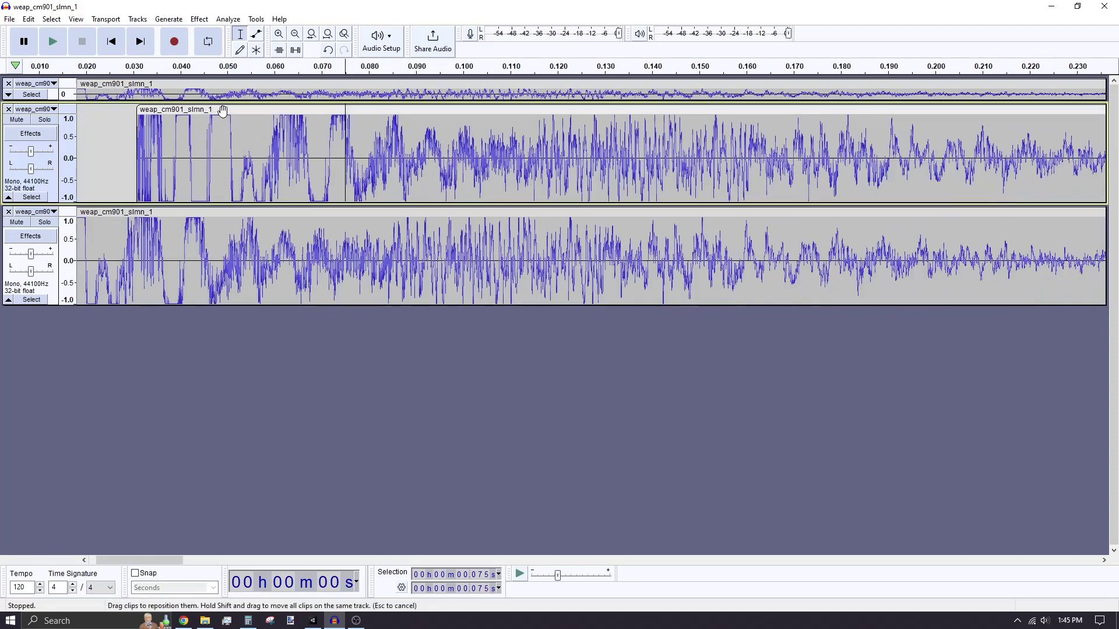
pyautogui.moveTo(205, 110); pyautogui.dragTo(349, 119)
pyautogui.keyDown('ctrl'); pyautogui.scroll(4, 371, 155); pyautogui.keyUp('ctrl')
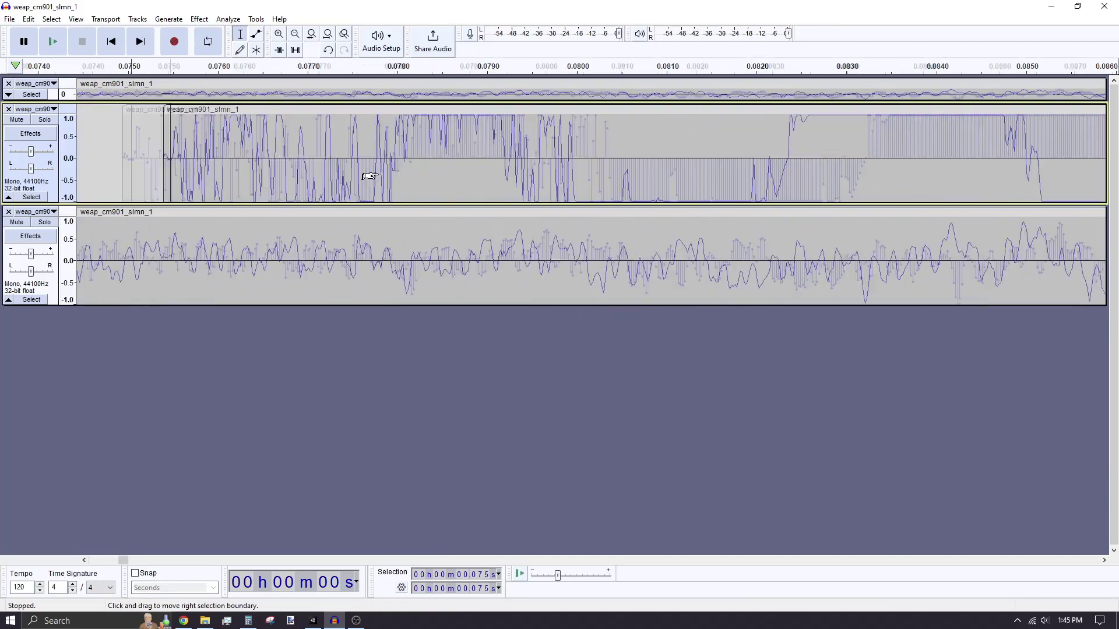
pyautogui.keyDown('ctrl'); pyautogui.scroll(-4, 336, 150); pyautogui.keyUp('ctrl')
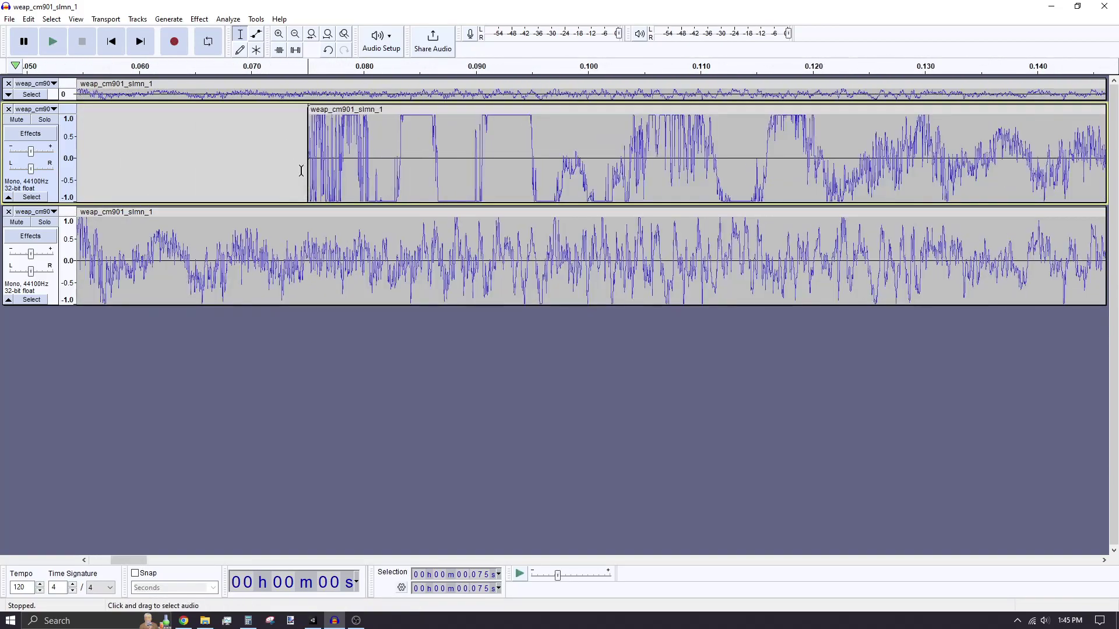
# Step: Move the third clip to start at 0.150 s, using Calculator for the offsets
pyautogui.click(247, 621)
pyautogui.write('0.075+0.075')
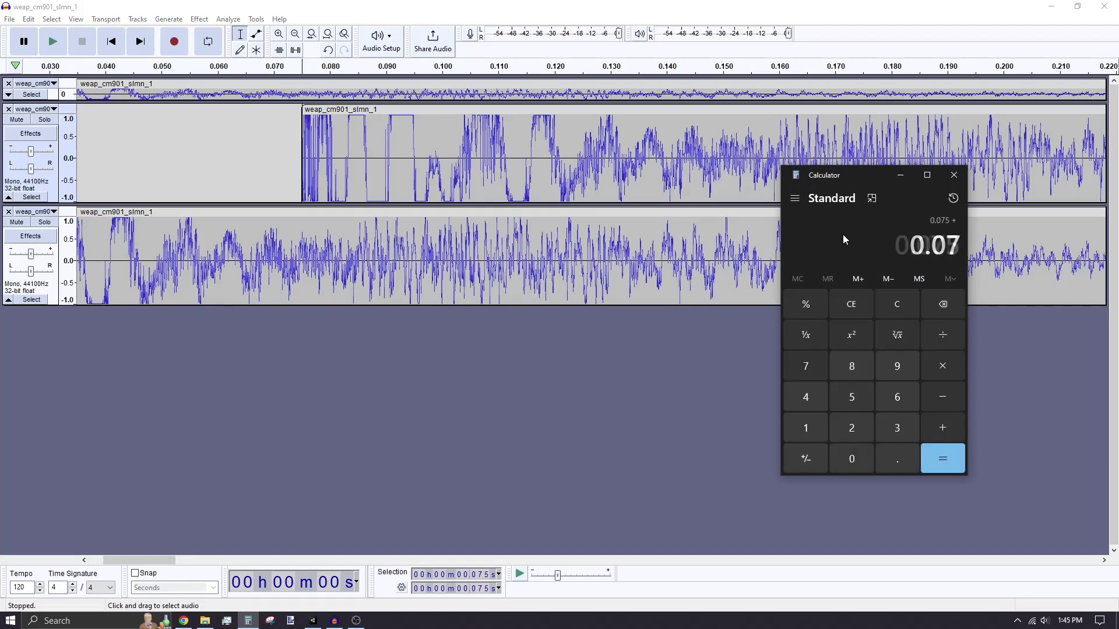
pyautogui.press('Return')
pyautogui.click(8, 197)
pyautogui.moveTo(152, 135); pyautogui.dragTo(994, 120)
pyautogui.click(726, 190)
pyautogui.keyDown('ctrl'); pyautogui.scroll(3, 732, 190); pyautogui.keyUp('ctrl')
pyautogui.keyDown('ctrl'); pyautogui.scroll(7, 732, 190); pyautogui.keyUp('ctrl')
pyautogui.moveTo(584, 134); pyautogui.dragTo(554, 135)
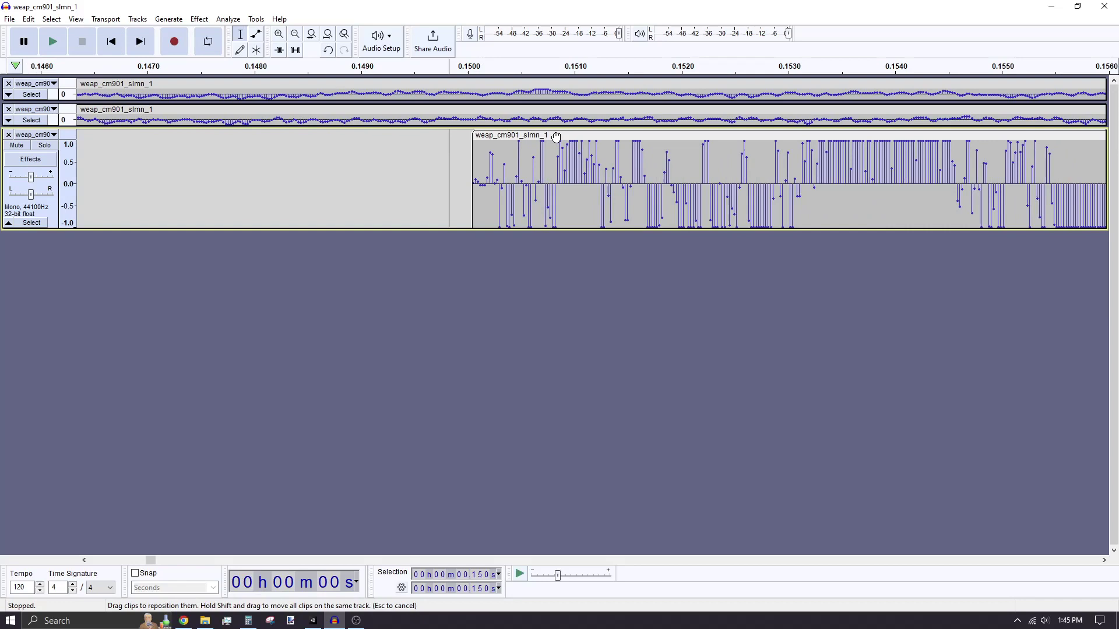
pyautogui.keyDown('ctrl'); pyautogui.scroll(-9, 417, 187); pyautogui.keyUp('ctrl')
pyautogui.keyDown('ctrl'); pyautogui.scroll(-2, 266, 179); pyautogui.keyUp('ctrl')
pyautogui.hotkey('alt', 'Tab')
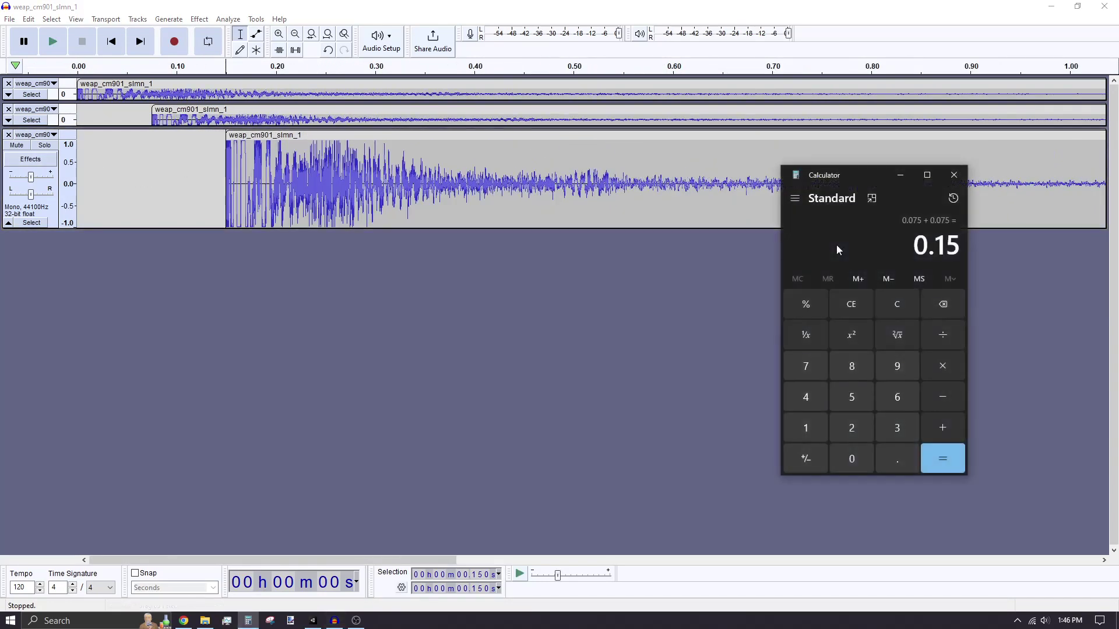
pyautogui.write('+ 0.075')
pyautogui.press('Return')
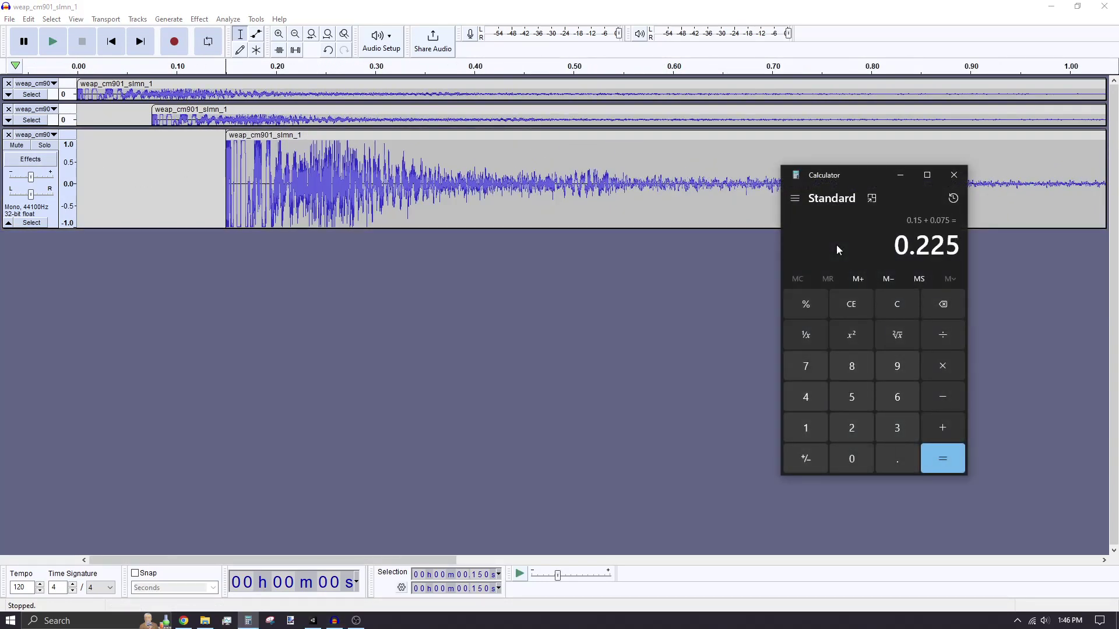
# Step: Delete all audio after 0.225 s across the three staggered tracks
pyautogui.click(302, 180)
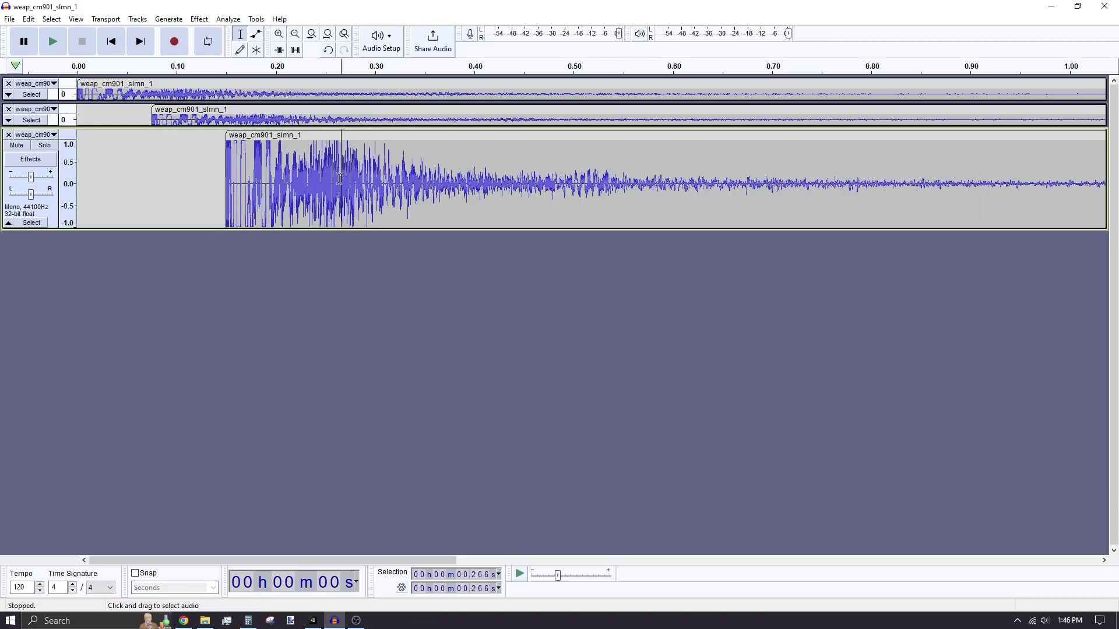
pyautogui.keyDown('ctrl'); pyautogui.scroll(4, 291, 180); pyautogui.keyUp('ctrl')
pyautogui.keyDown('ctrl'); pyautogui.scroll(1, 274, 179); pyautogui.keyUp('ctrl')
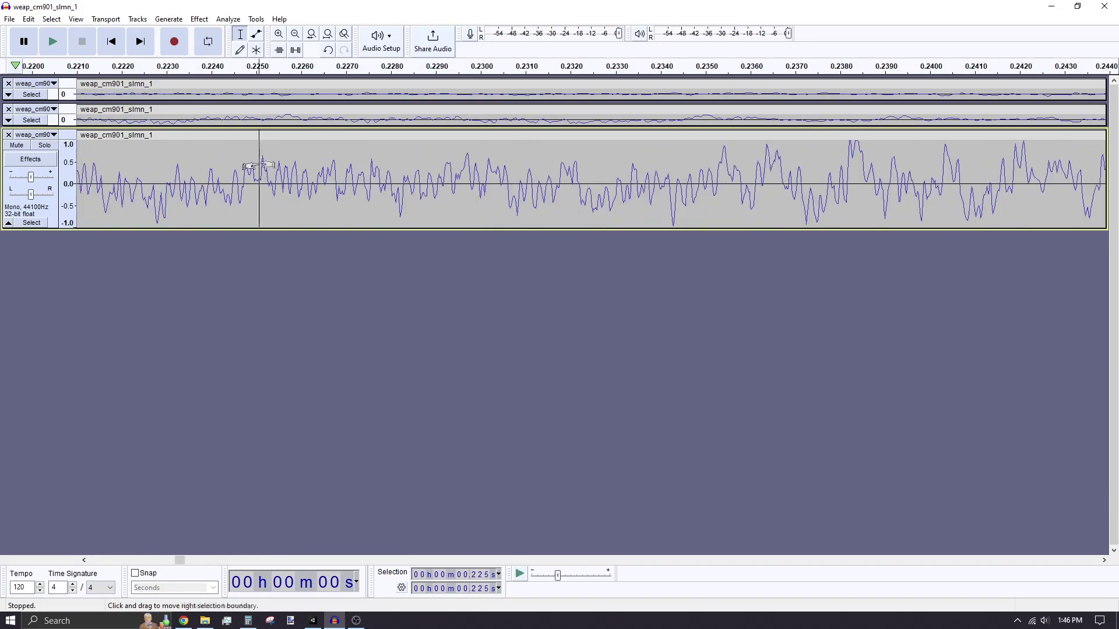
pyautogui.moveTo(255, 170); pyautogui.dragTo(794, 119)
pyautogui.keyDown('ctrl'); pyautogui.scroll(-1, 680, 116); pyautogui.keyUp('ctrl')
pyautogui.keyDown('ctrl'); pyautogui.scroll(-2, 680, 115); pyautogui.keyUp('ctrl')
pyautogui.keyDown('shift'); pyautogui.scroll(-8, 744, 121); pyautogui.keyUp('shift')
pyautogui.keyDown('ctrl'); pyautogui.scroll(-4, 747, 124); pyautogui.keyUp('ctrl')
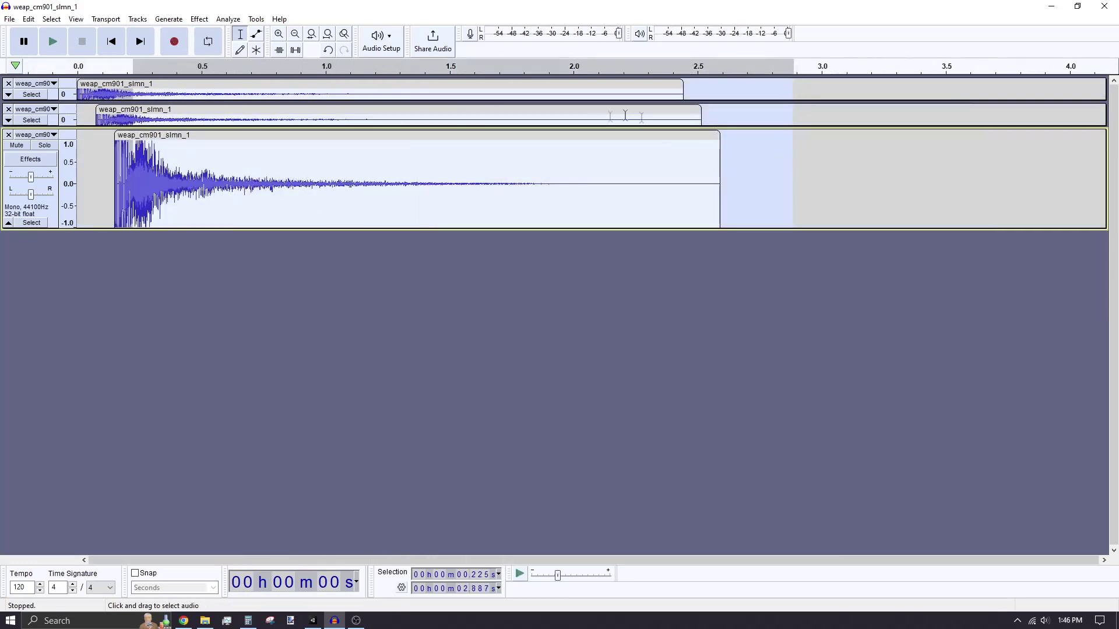
pyautogui.press('Delete')
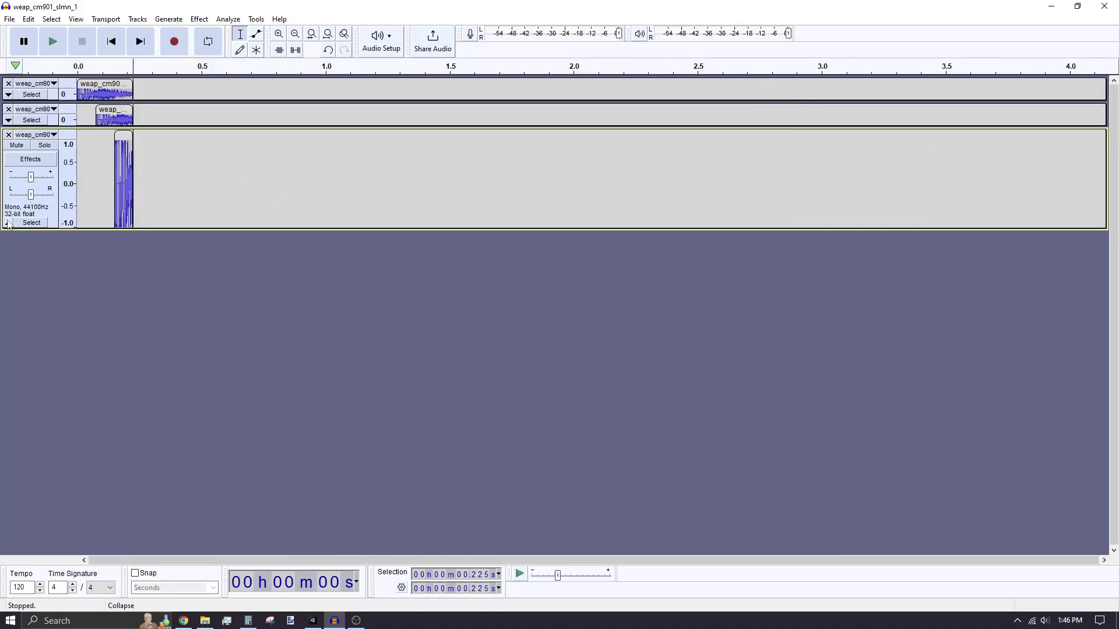
pyautogui.hotkey('ctrl', 'shift', 'c')
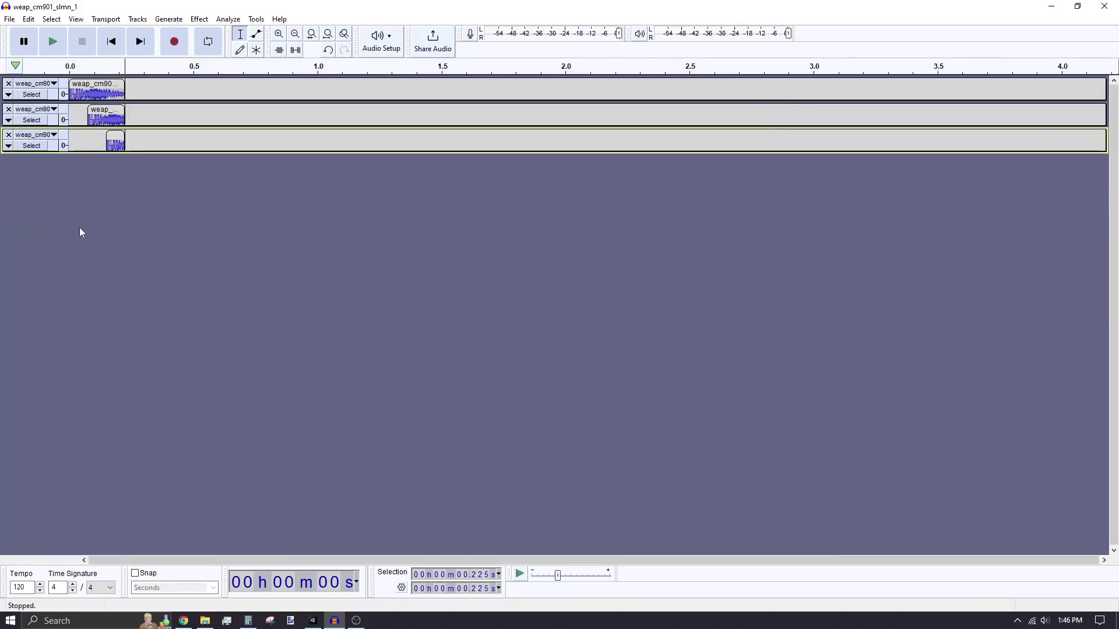
# Step: Add mono tracks Audio 1–3 with the cm901 sound trimmed at 0.225 s, then collapse them
pyautogui.click(137, 19)
pyautogui.moveTo(160, 29)
pyautogui.click(318, 32)
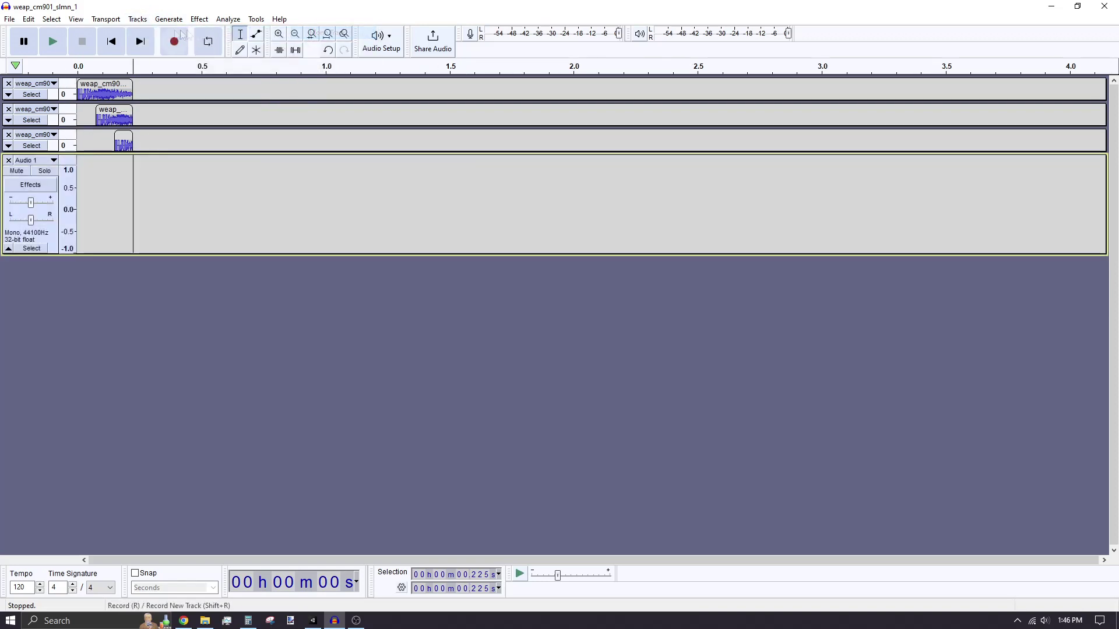
pyautogui.click(137, 19)
pyautogui.click(319, 30)
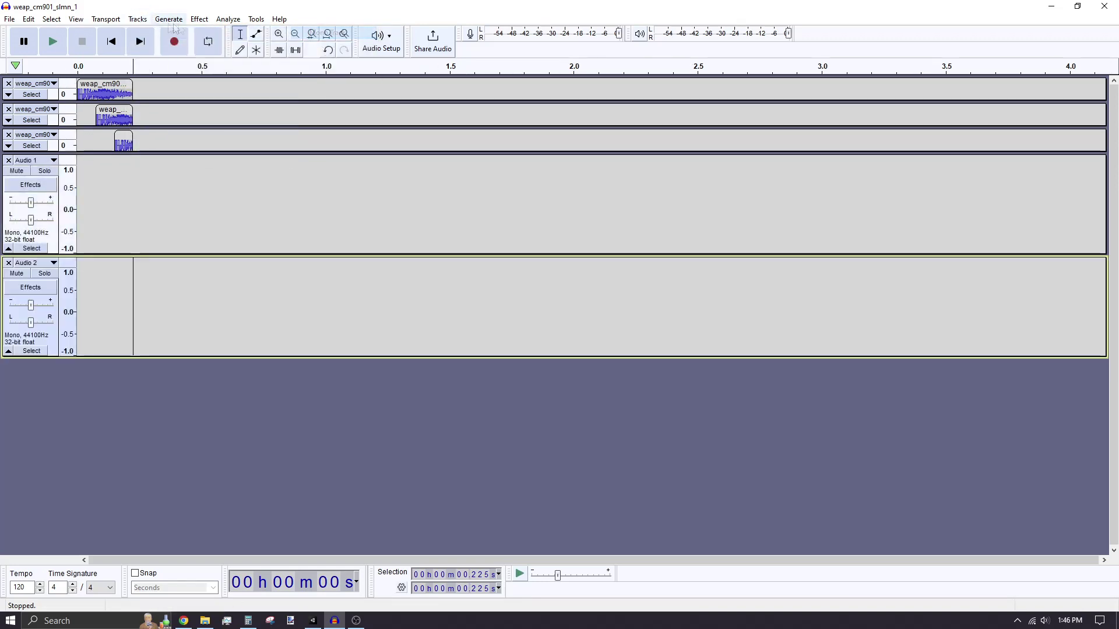
pyautogui.click(137, 19)
pyautogui.click(320, 31)
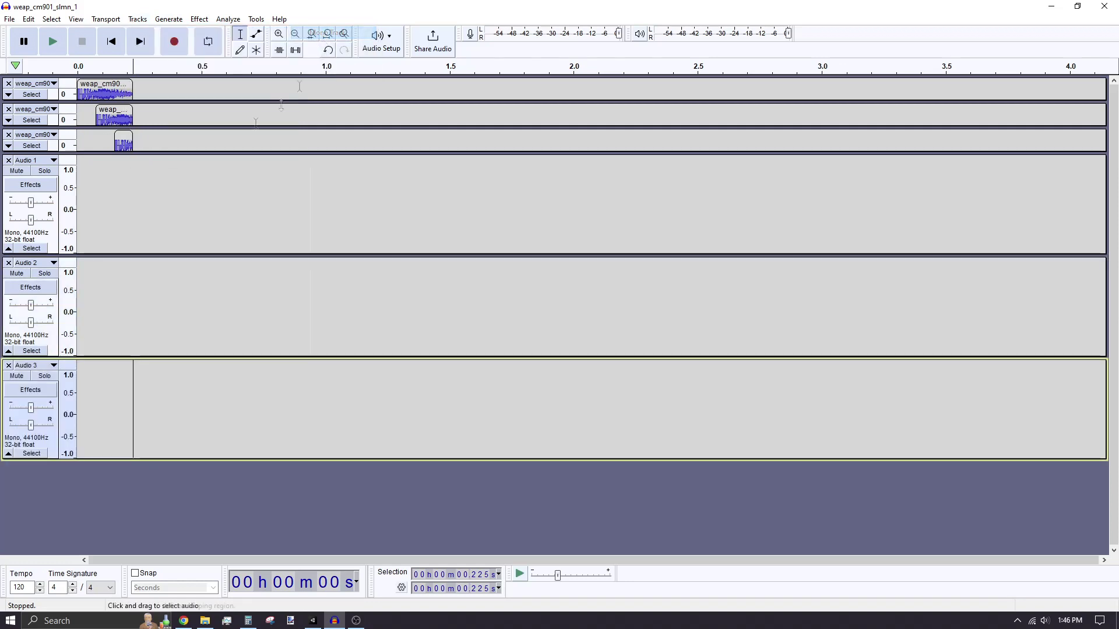
pyautogui.click(50, 236)
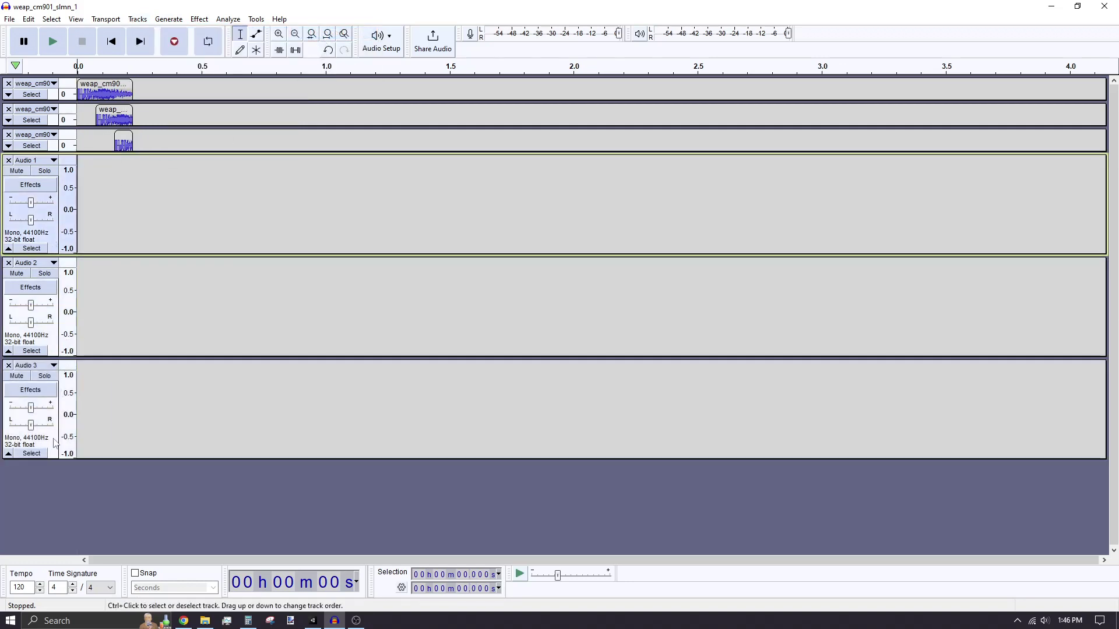
pyautogui.click(53, 442)
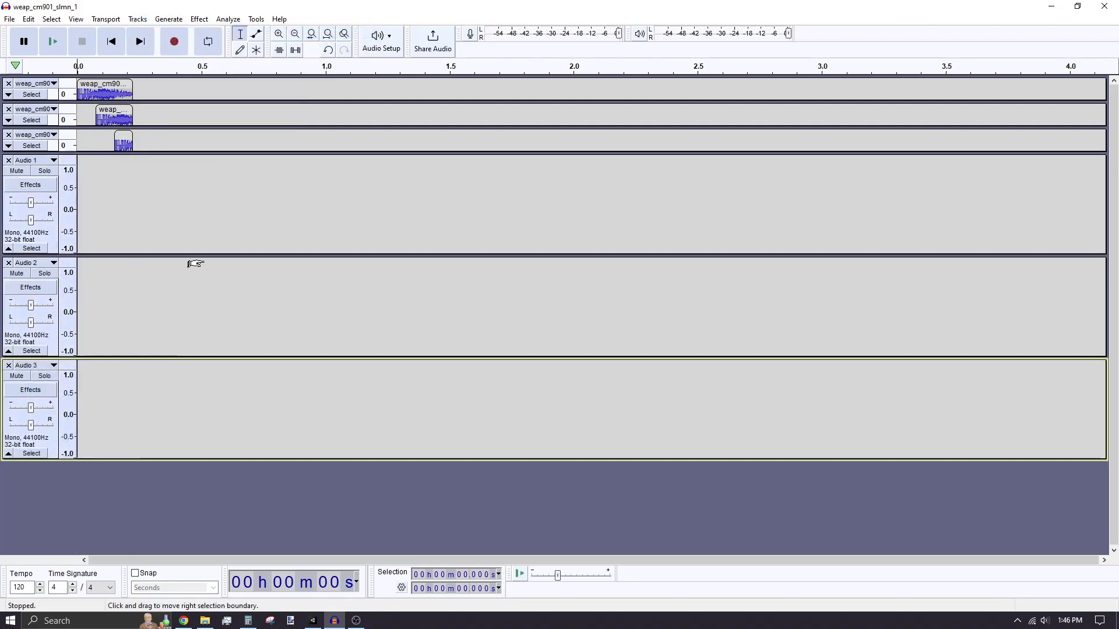
pyautogui.hotkey('ctrl', 'v')
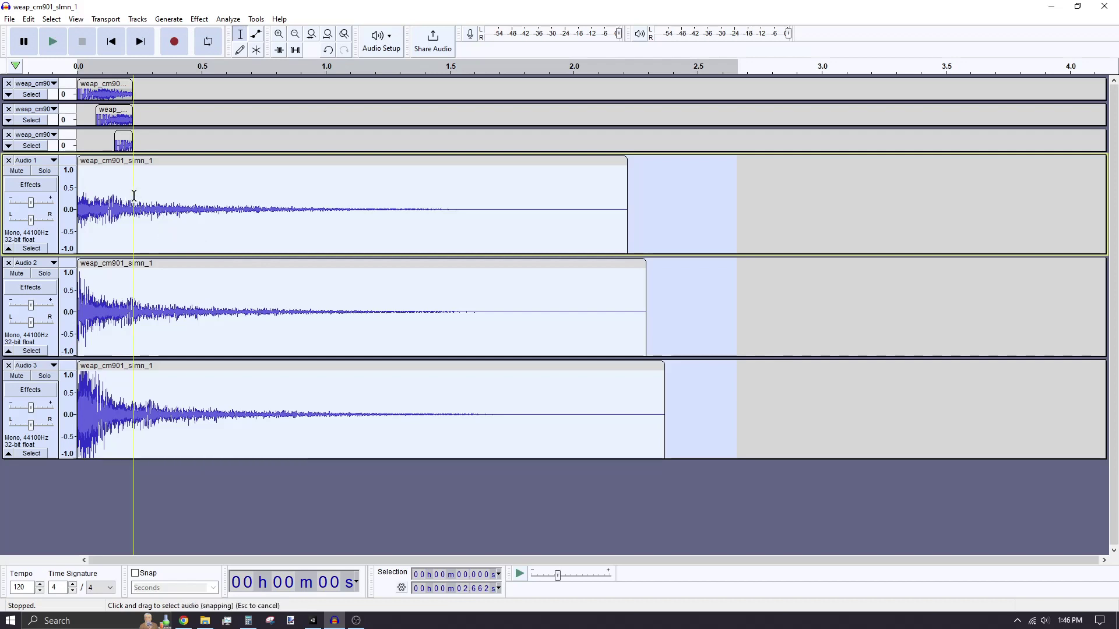
pyautogui.moveTo(133, 195); pyautogui.dragTo(688, 426)
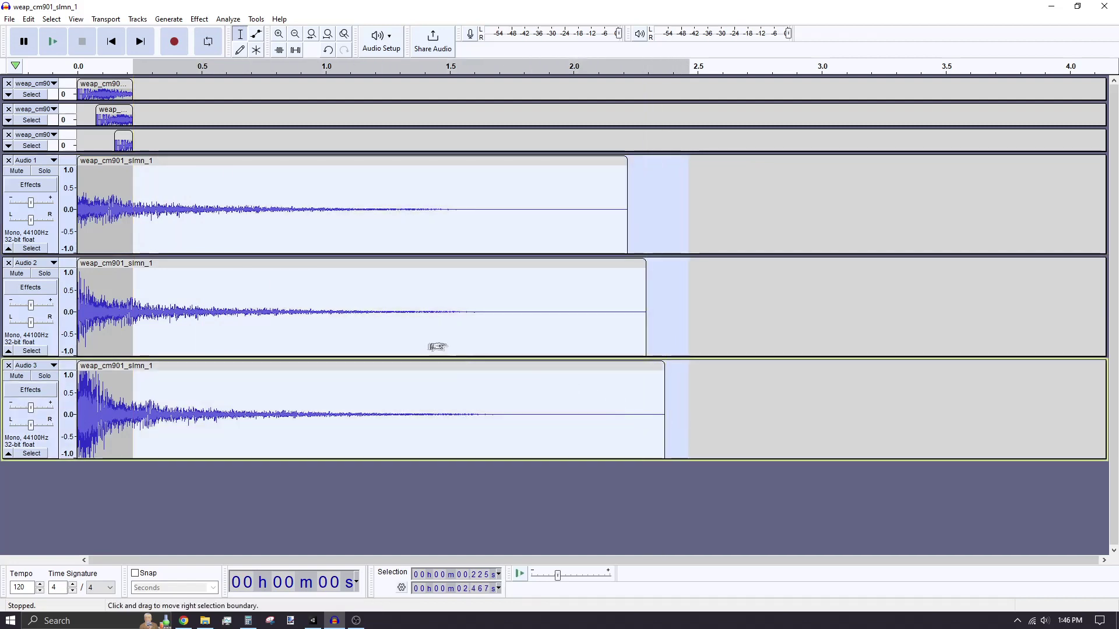
pyautogui.press('Delete')
pyautogui.click(9, 249)
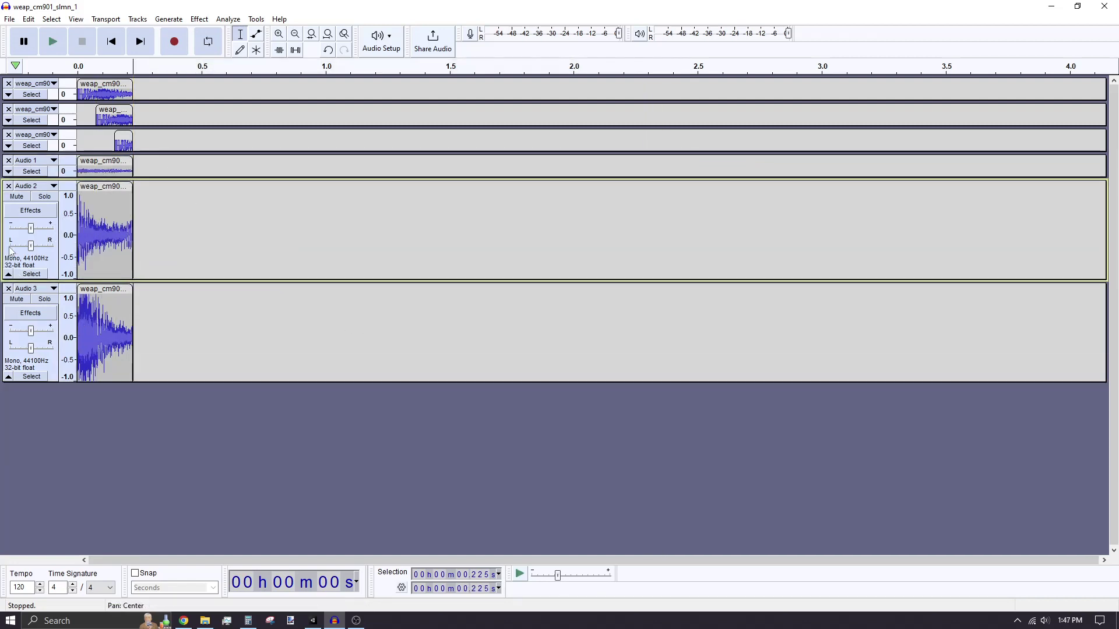
pyautogui.click(8, 274)
pyautogui.click(9, 302)
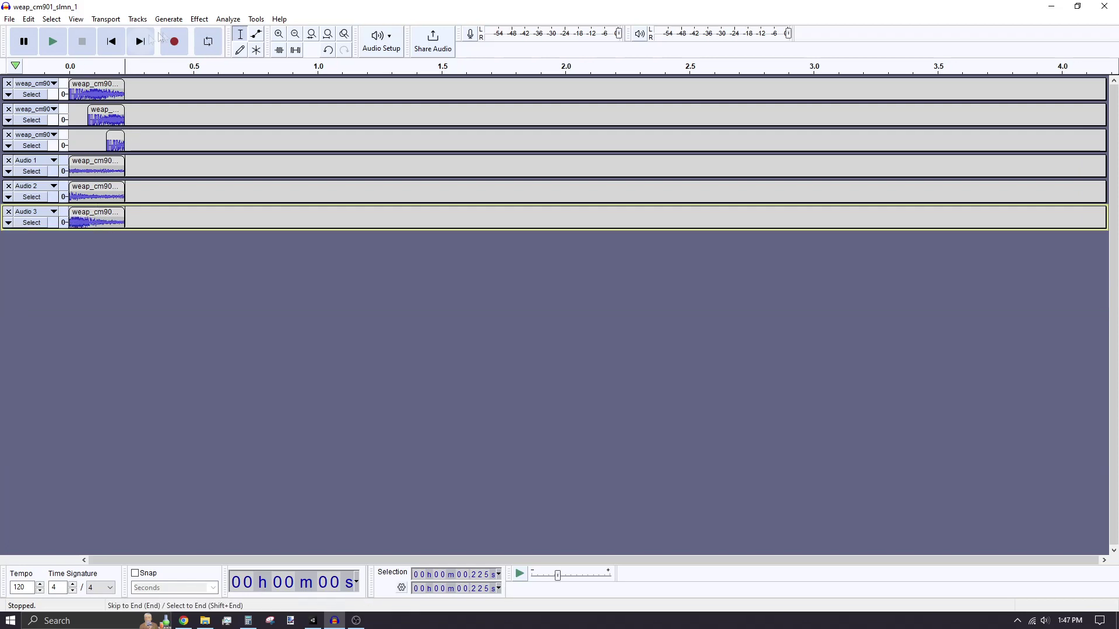
# Step: Add mono tracks Audio 4–6 with the cm901 sound trimmed at 0.225 s, then collapse them
pyautogui.click(199, 19)
pyautogui.moveTo(228, 19)
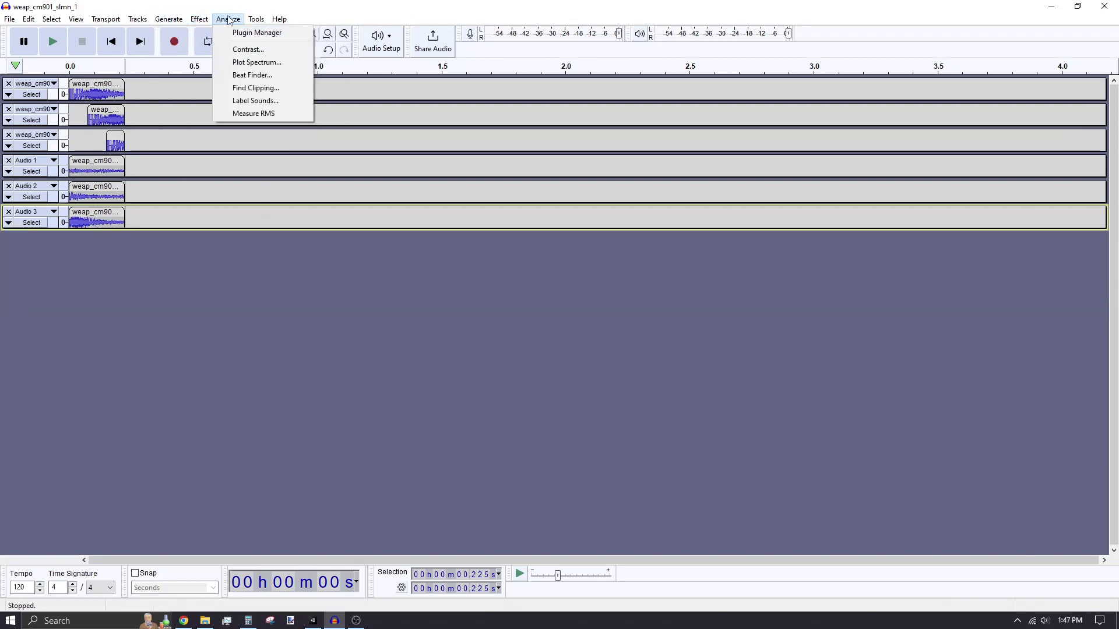
pyautogui.moveTo(137, 19)
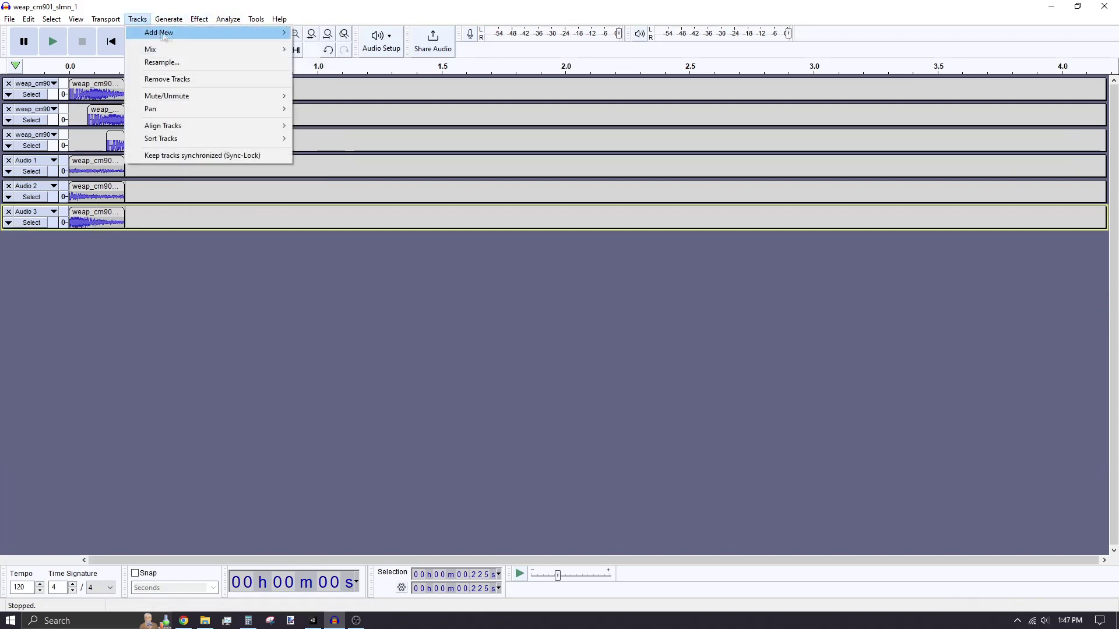
pyautogui.moveTo(164, 36)
pyautogui.click(324, 32)
pyautogui.click(137, 19)
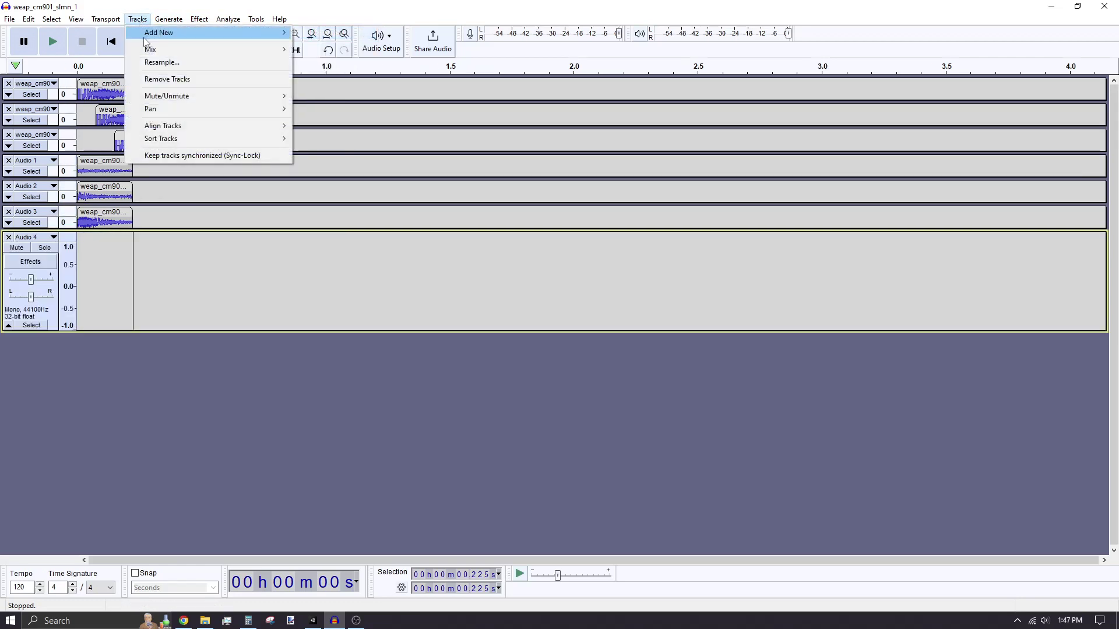
pyautogui.click(324, 32)
pyautogui.click(137, 19)
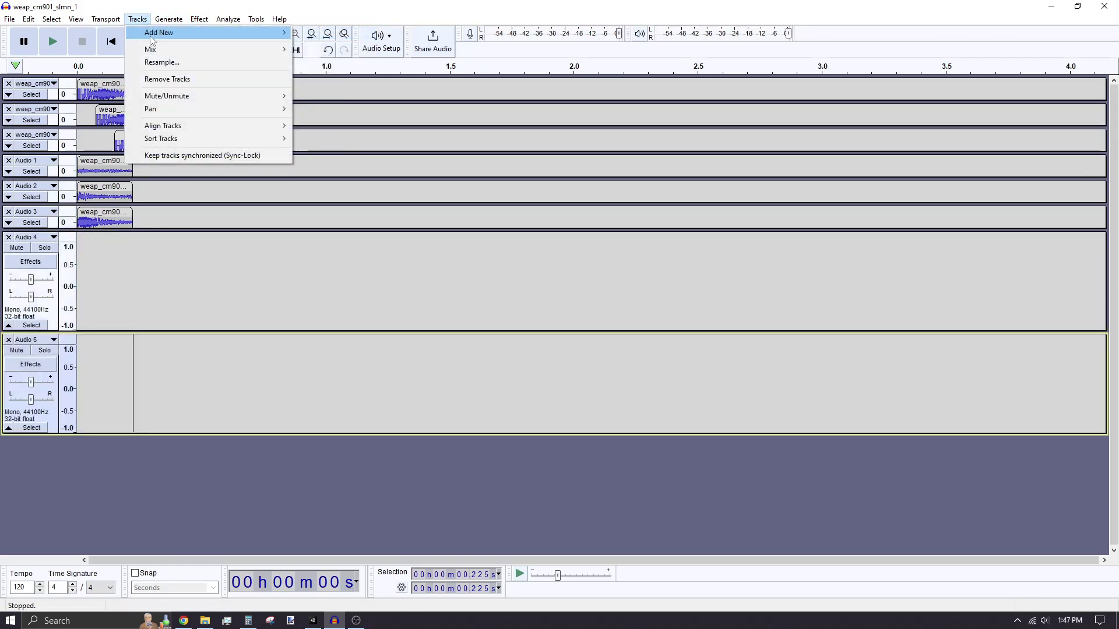
pyautogui.click(324, 32)
pyautogui.click(51, 315)
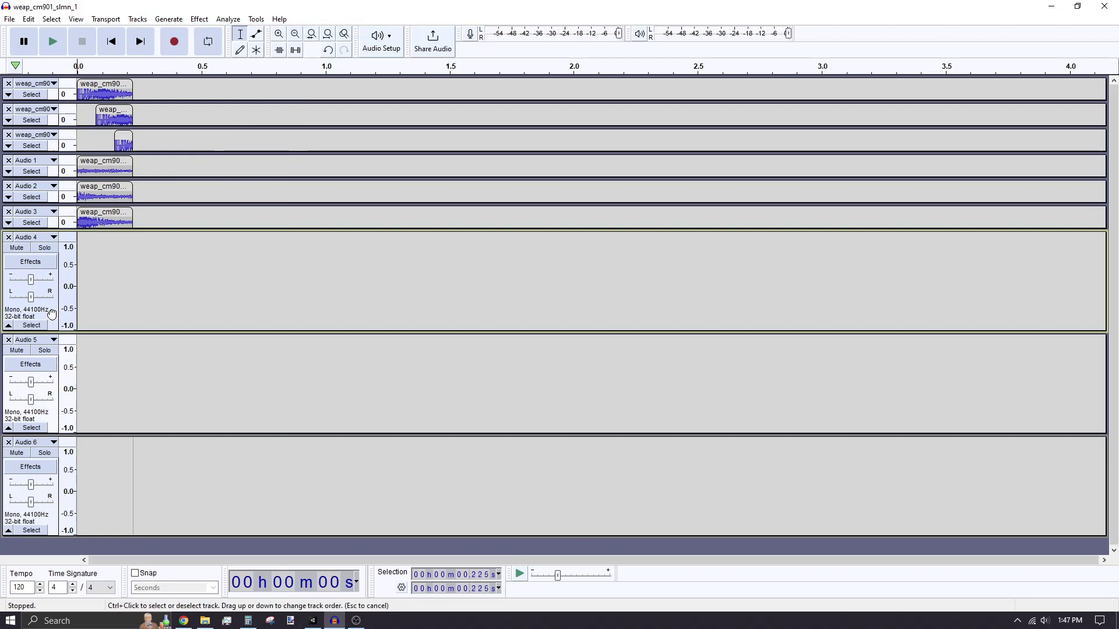
pyautogui.keyDown('shift'); pyautogui.click(55, 526); pyautogui.keyUp('shift')
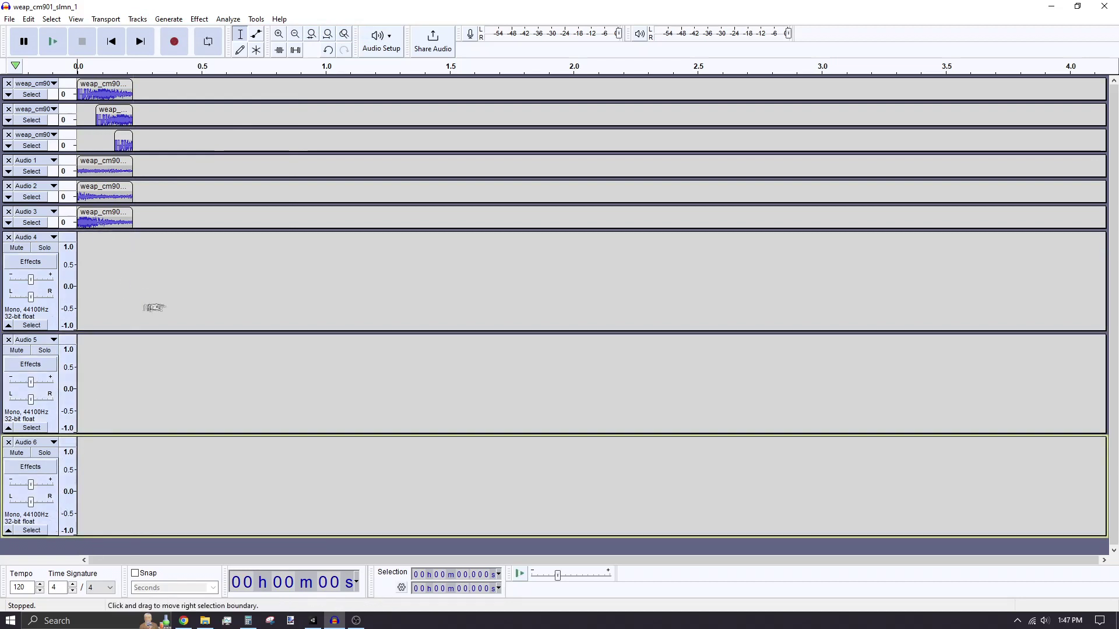
pyautogui.moveTo(155, 308); pyautogui.dragTo(641, 462)
pyautogui.press('Delete')
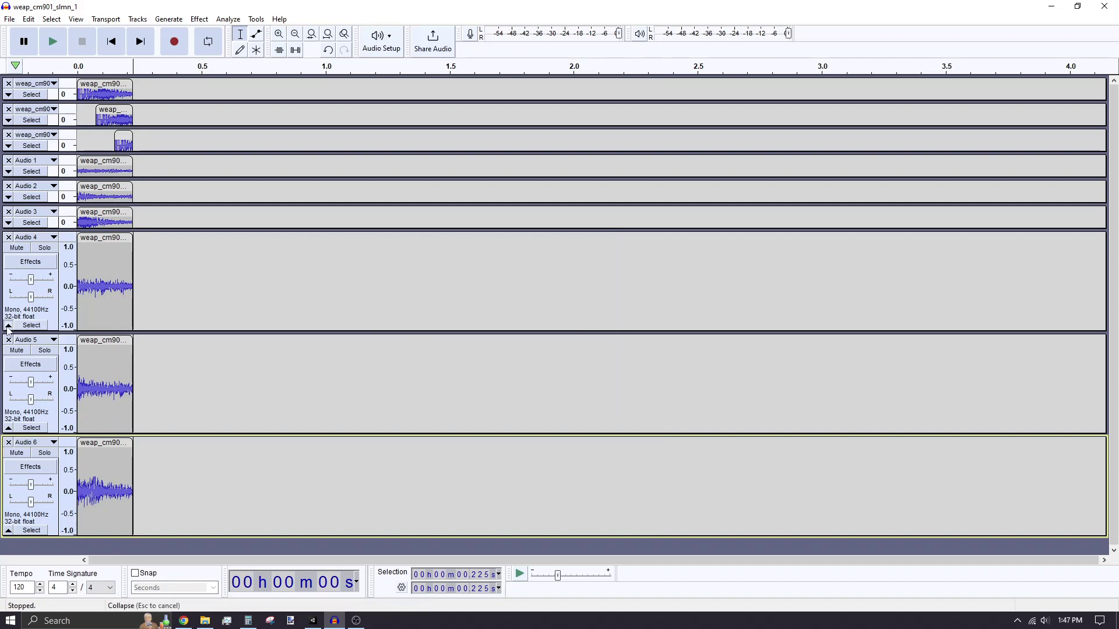
pyautogui.click(8, 326)
pyautogui.click(8, 351)
pyautogui.click(8, 377)
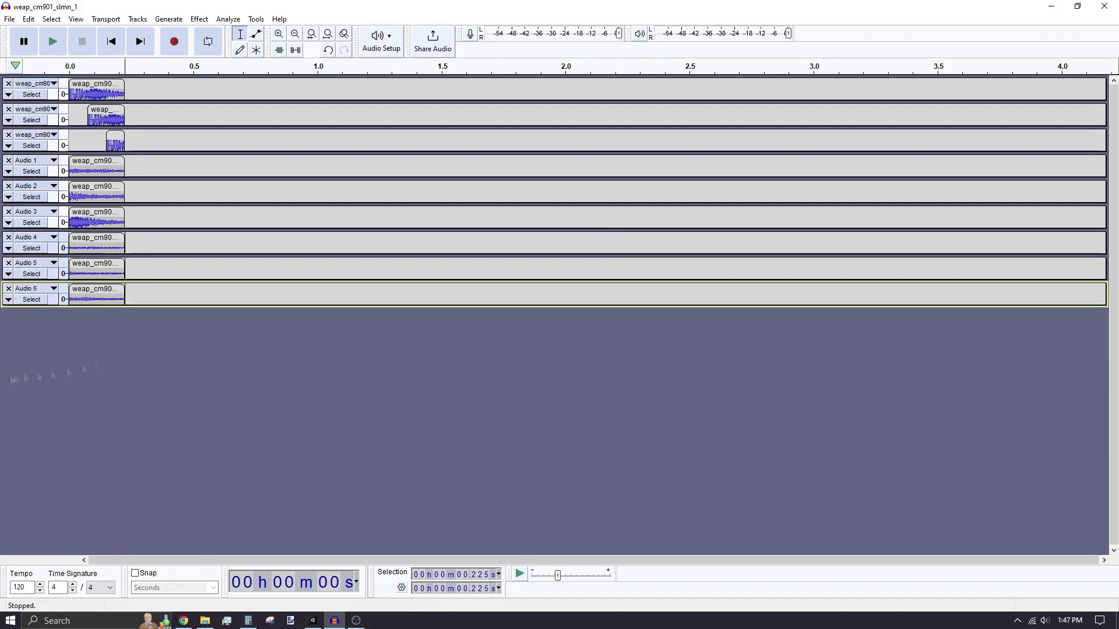
# Step: Export the mix as CM901 Fire Audio.ogg, Ogg Vorbis quality 10, into the Gun Audio folder
pyautogui.click(10, 19)
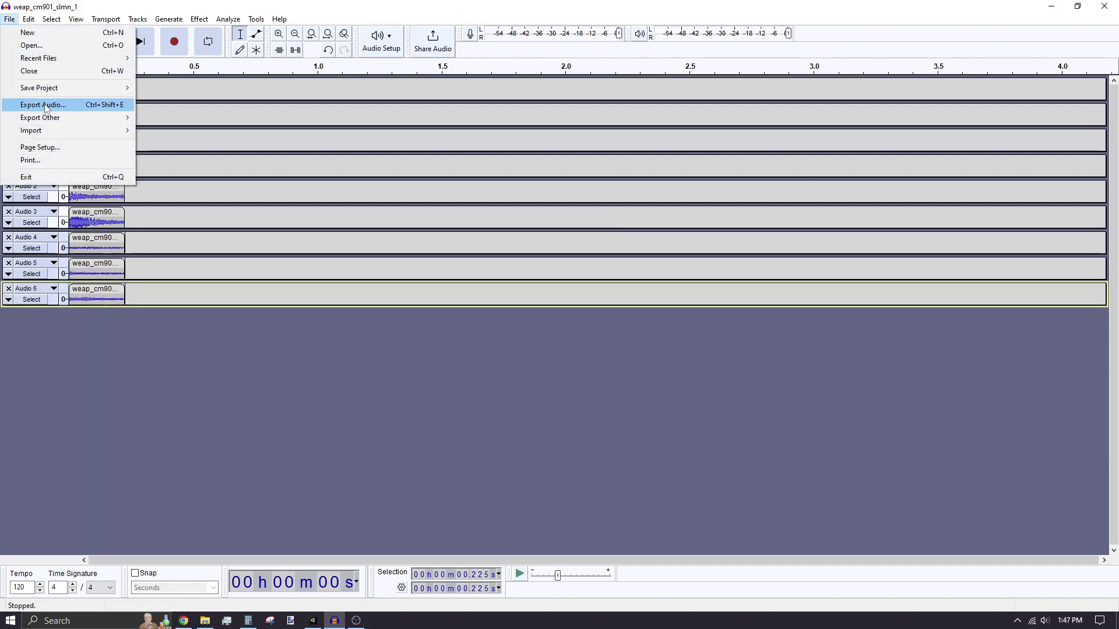
pyautogui.click(46, 105)
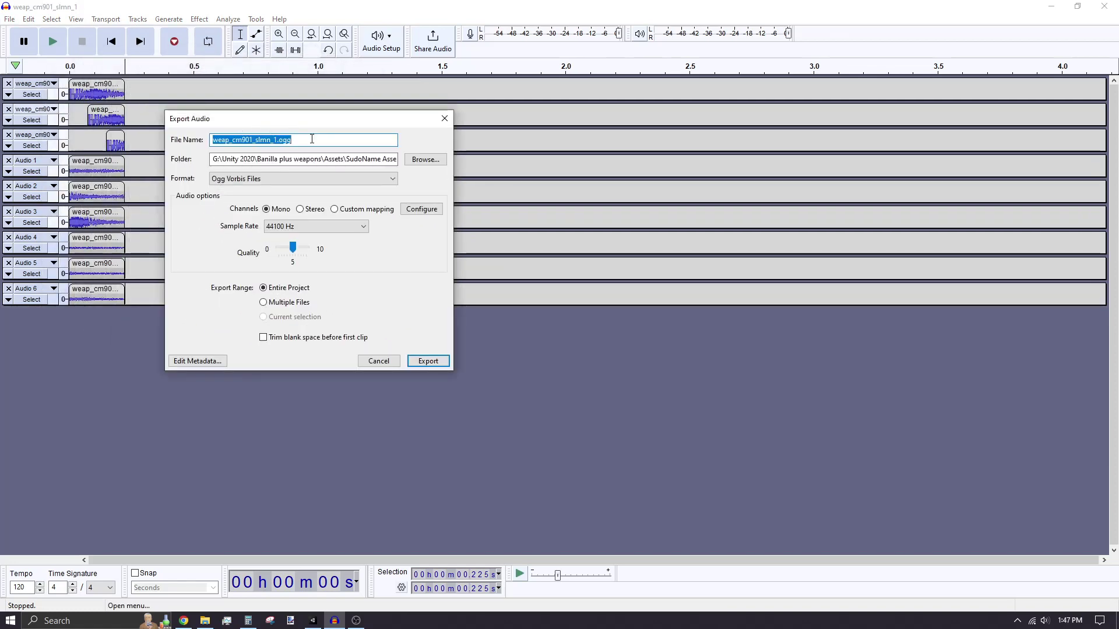
pyautogui.write('CM901 Fire Audio')
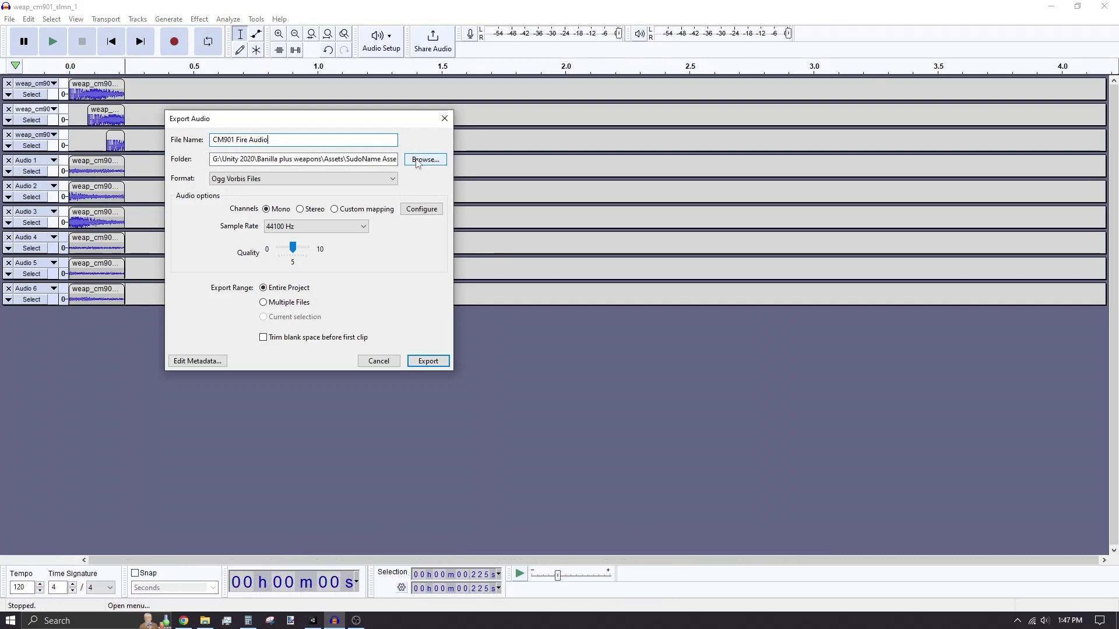
pyautogui.click(256, 178)
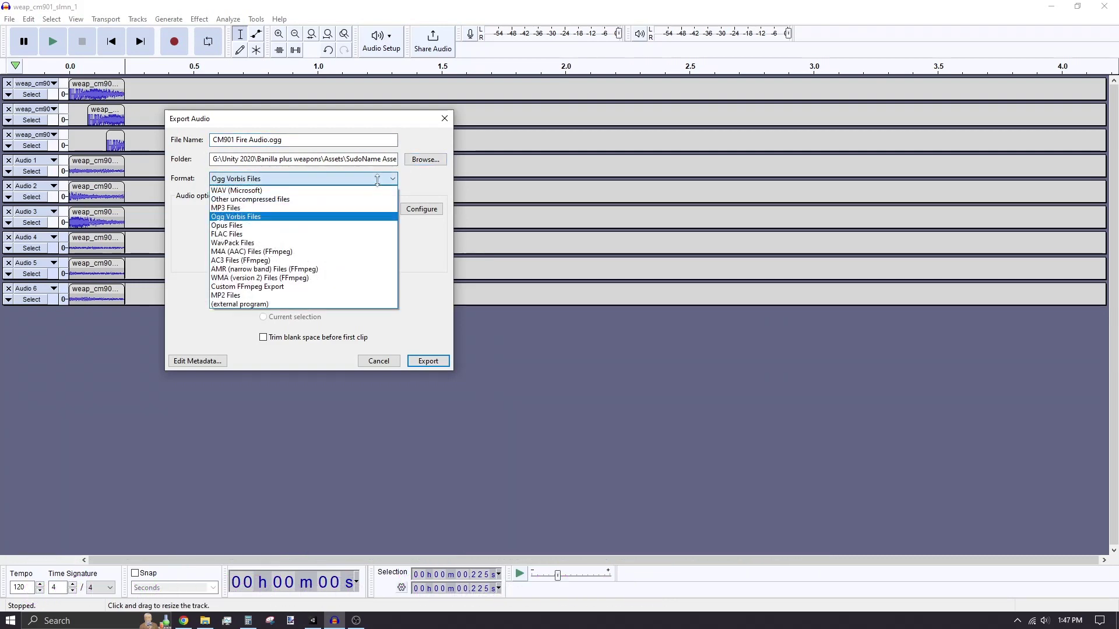
pyautogui.click(236, 217)
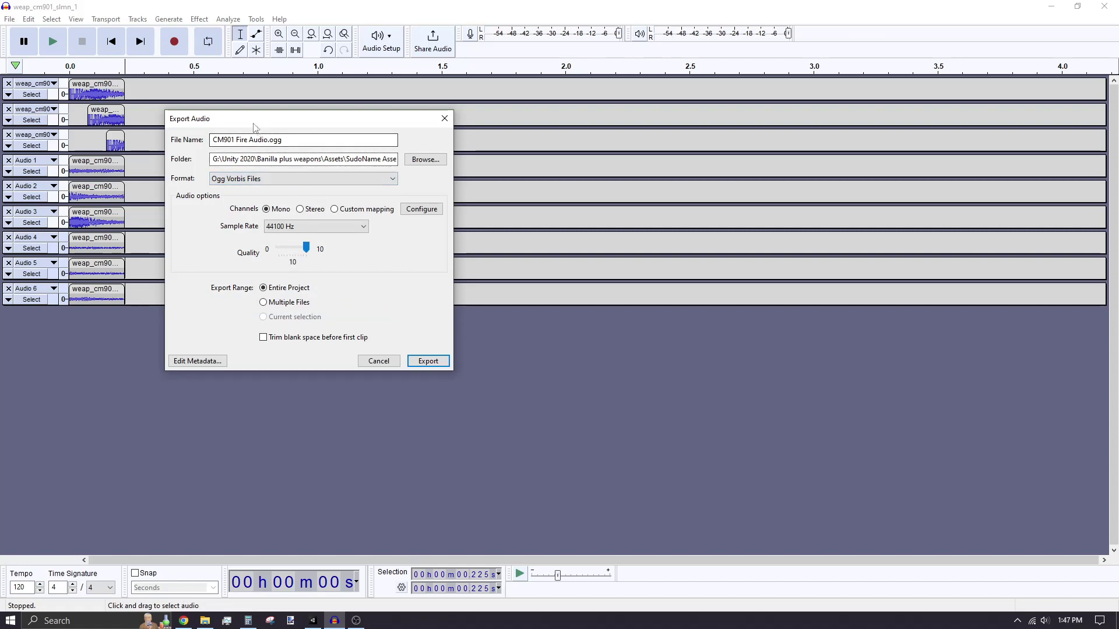
pyautogui.moveTo(254, 122); pyautogui.dragTo(319, 155)
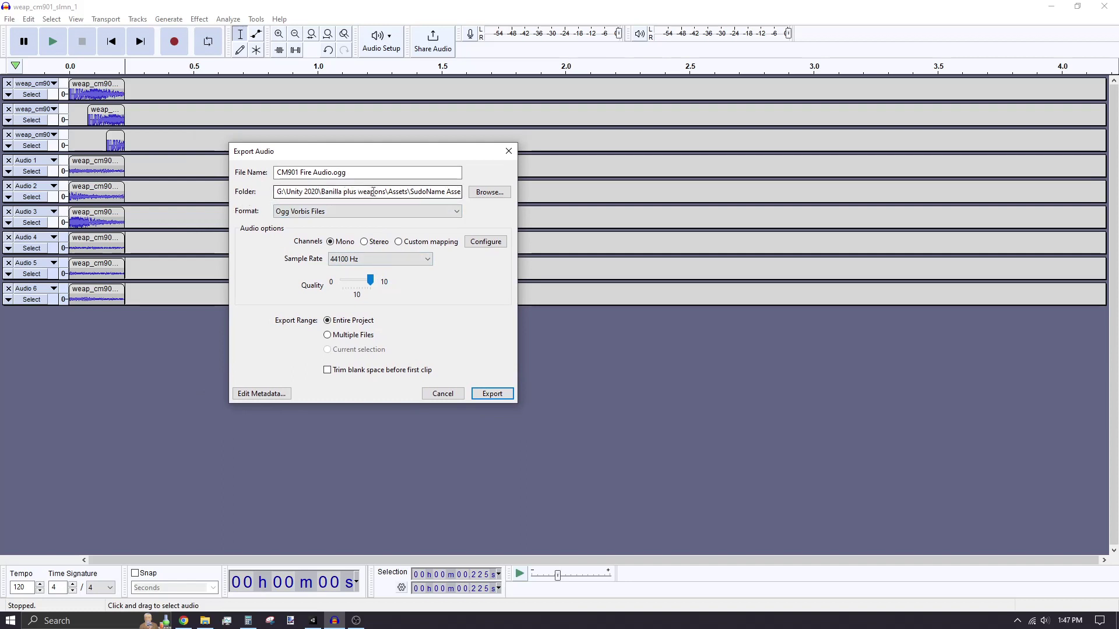
pyautogui.click(437, 194)
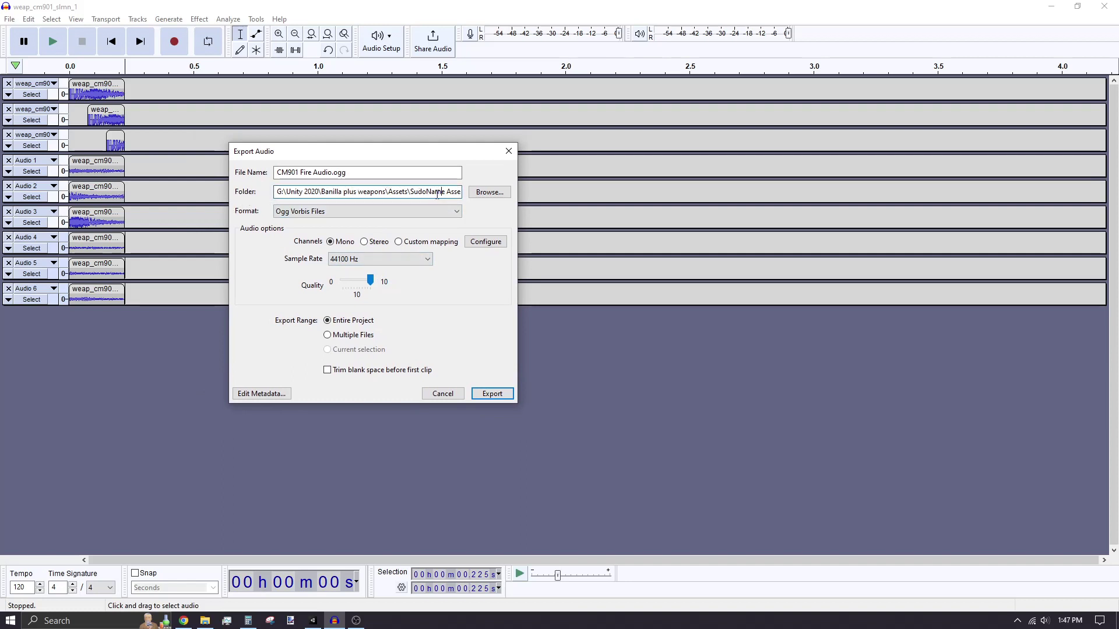
pyautogui.press('End')
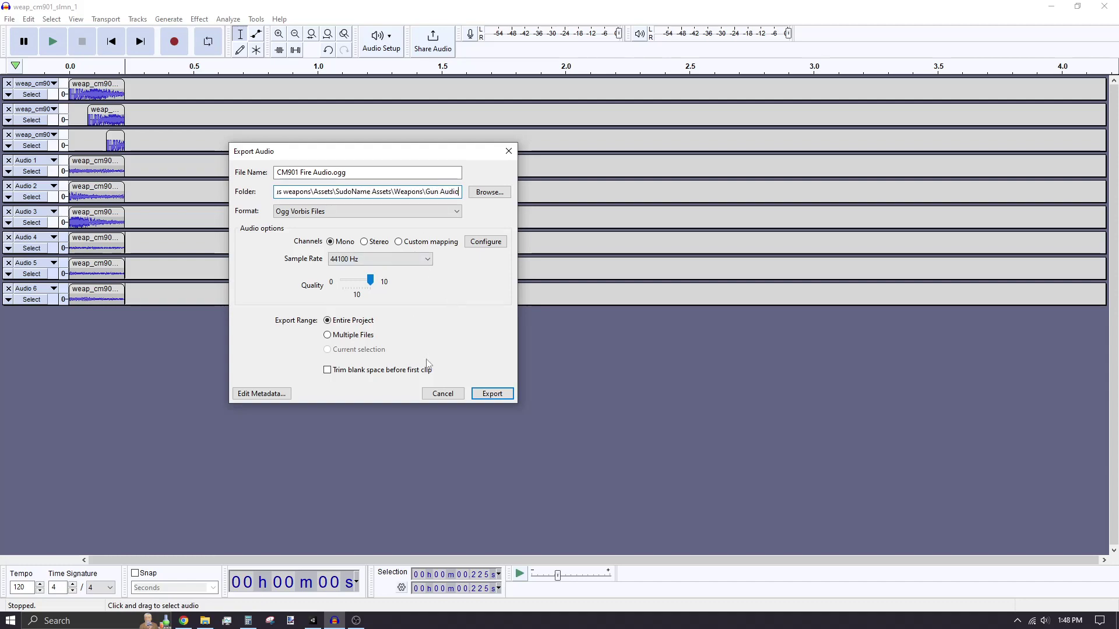
pyautogui.click(501, 395)
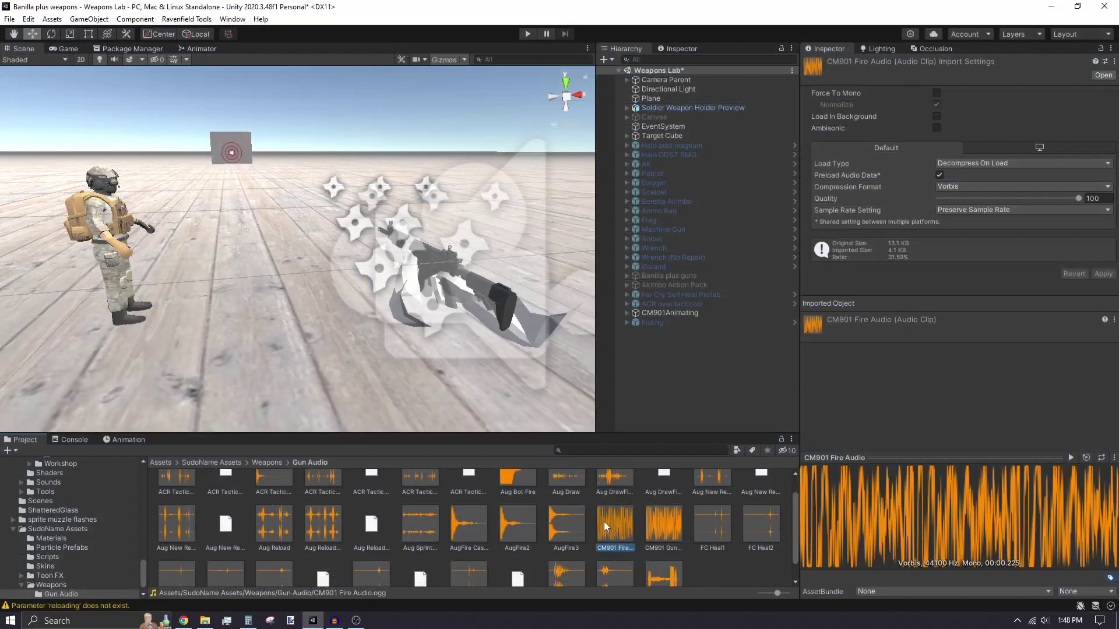
# Step: Assign CM901 Fire Audio as the CM901Animating object's Audio Source clip
pyautogui.click(648, 312)
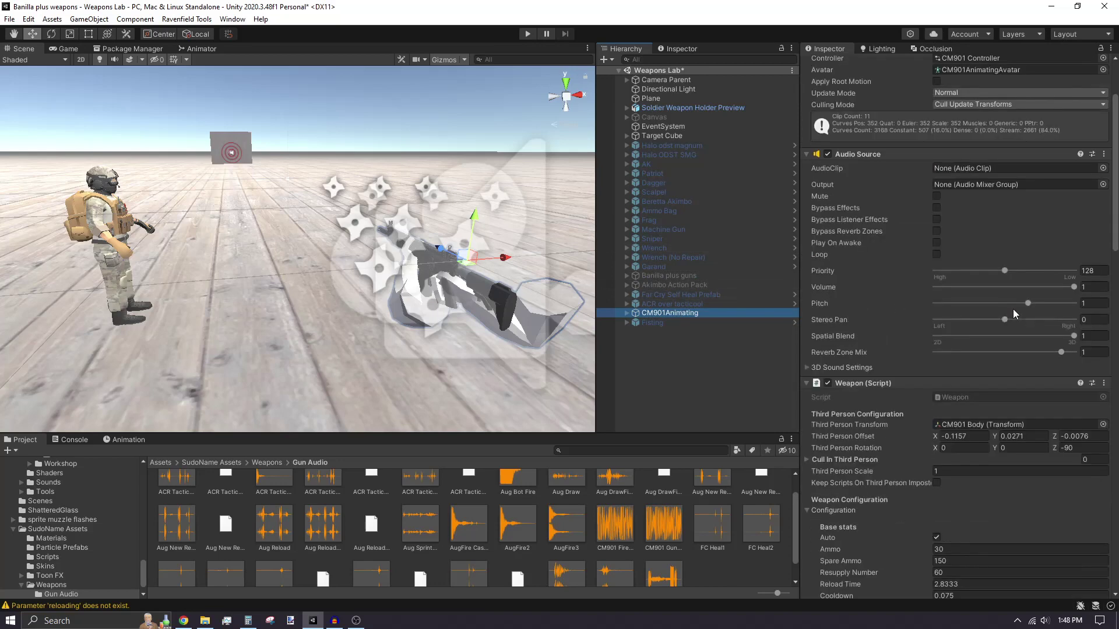
pyautogui.click(807, 367)
pyautogui.click(1102, 168)
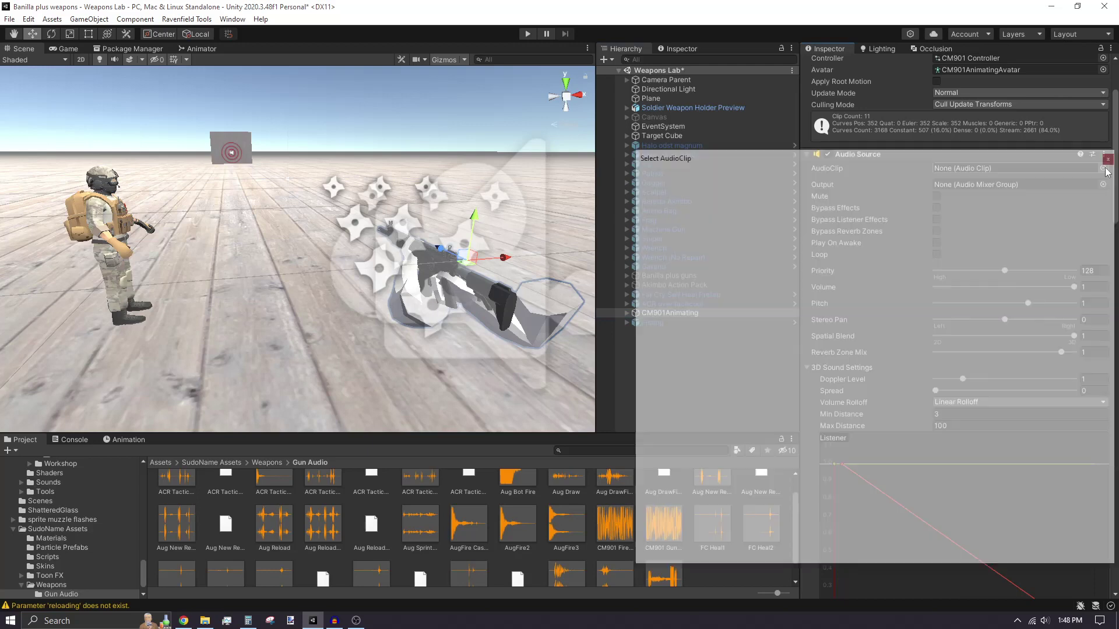
pyautogui.write('cm901')
pyautogui.click(715, 225)
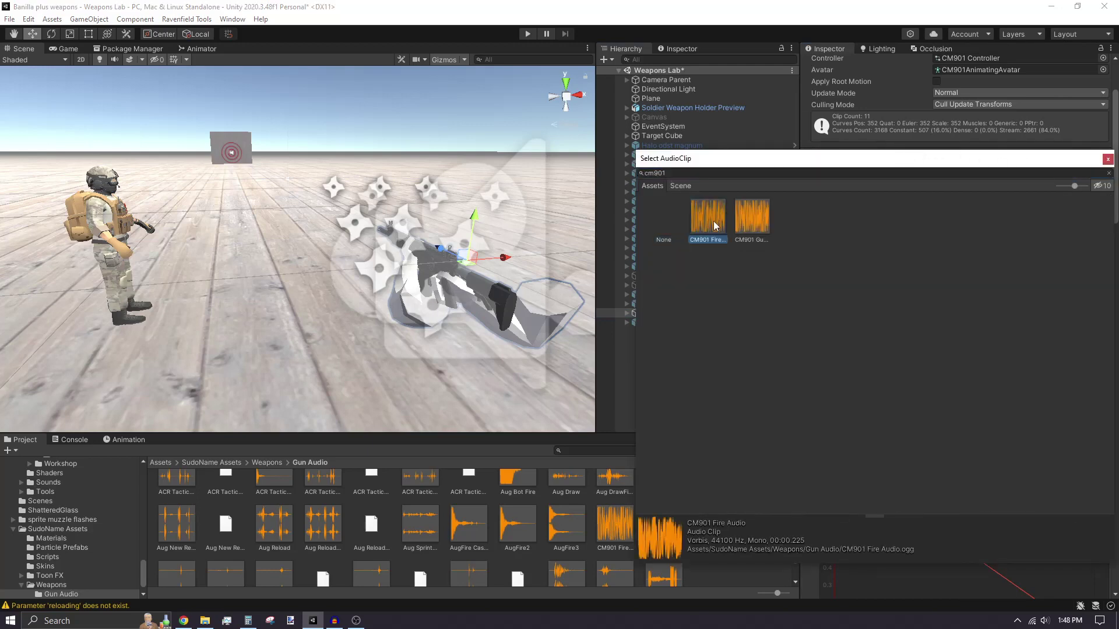
pyautogui.doubleClick(716, 225)
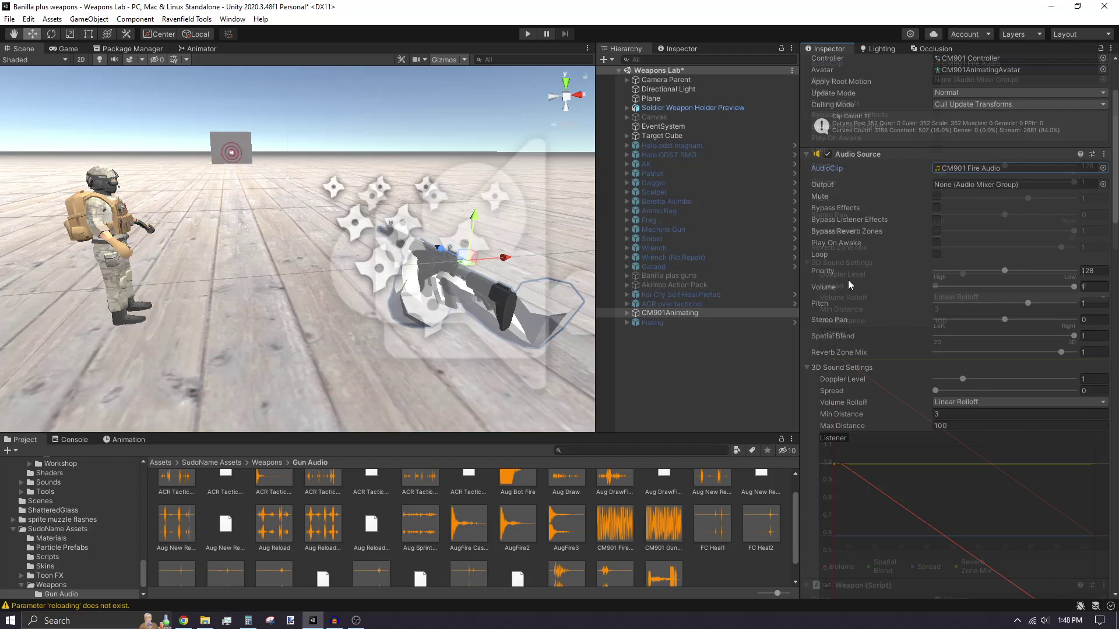
# Step: Keep Linear Rolloff on the CM901 Audio Source and set Min Distance to 5
pyautogui.scroll(-5, 848, 279)
pyautogui.scroll(2, 847, 282)
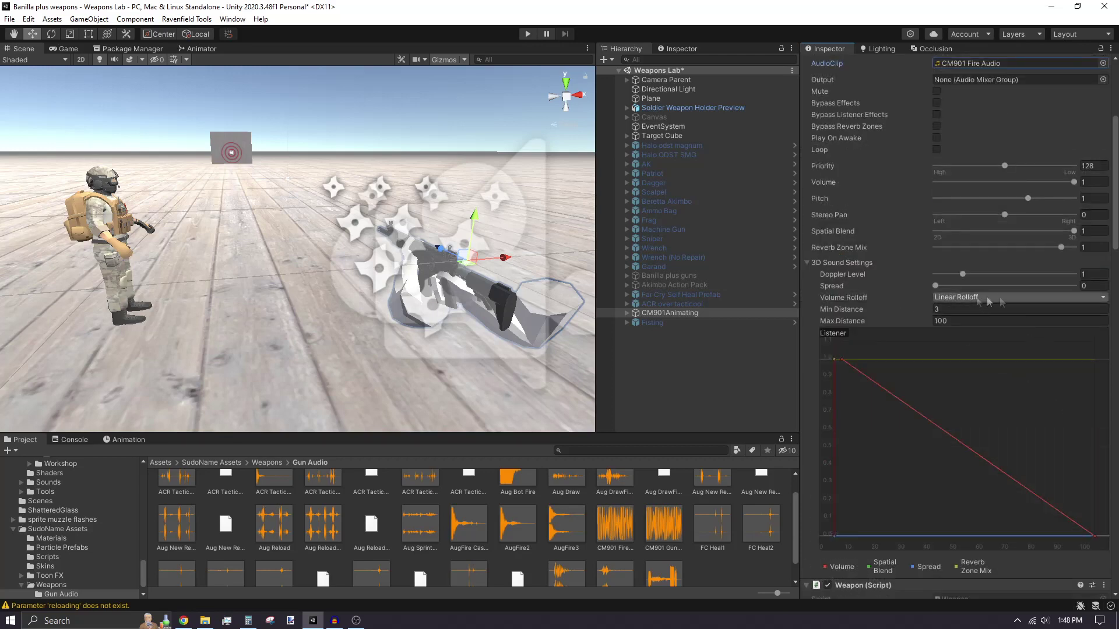
pyautogui.click(1077, 230)
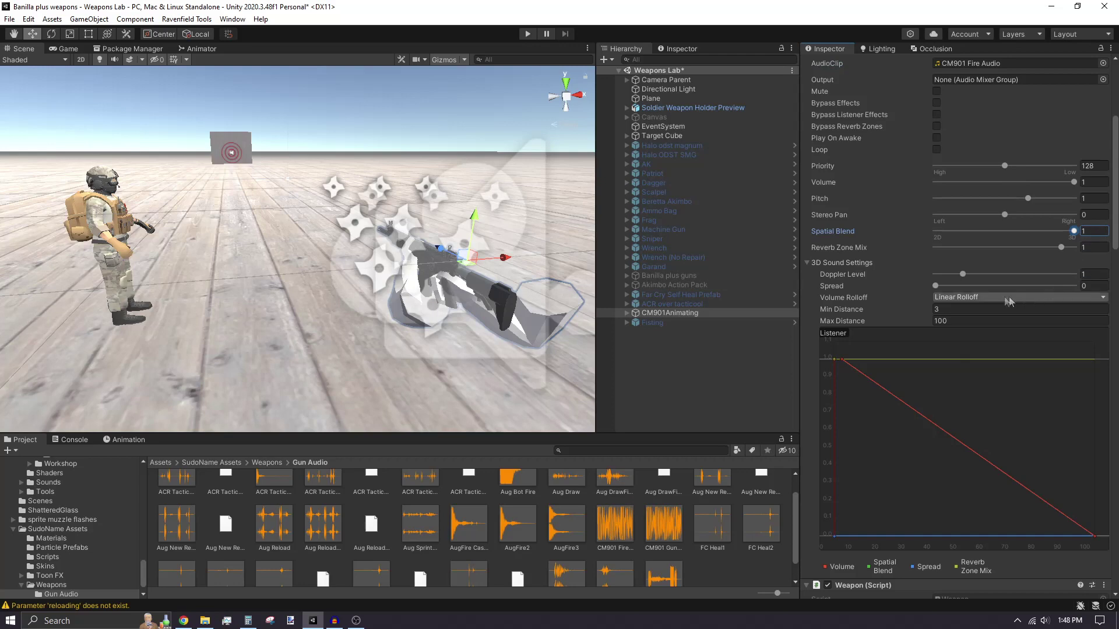
pyautogui.click(968, 297)
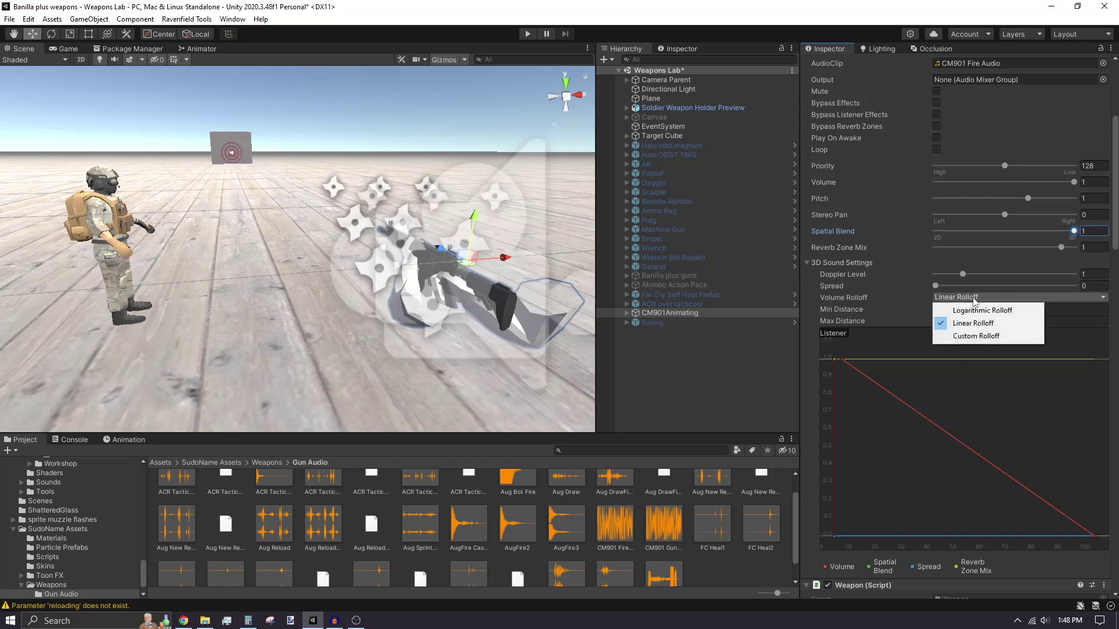
pyautogui.click(973, 326)
pyautogui.scroll(-8, 350, 230)
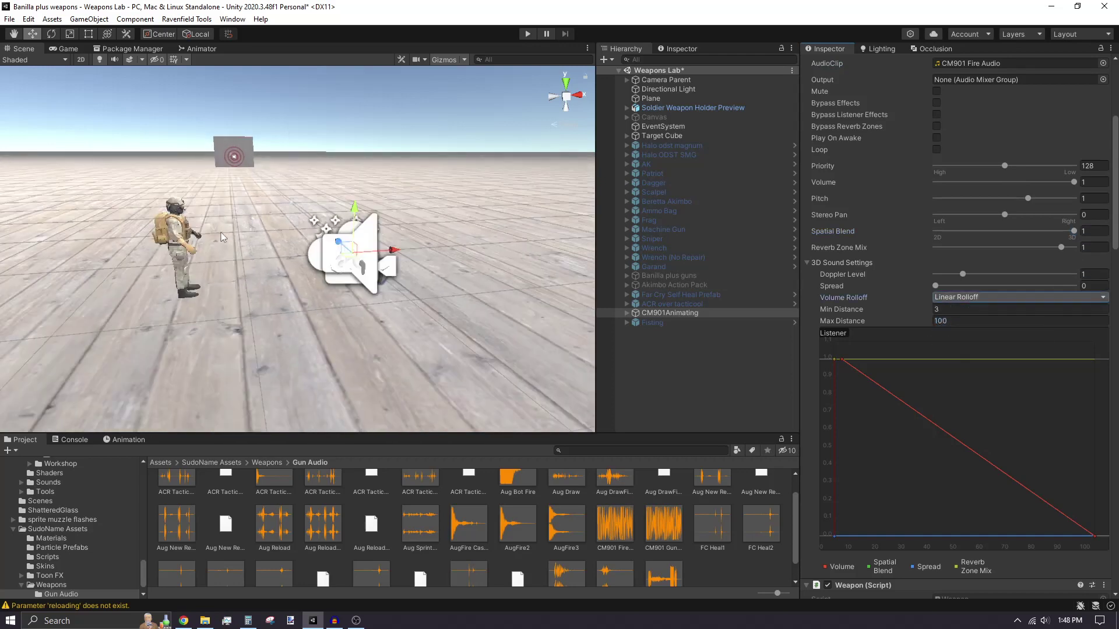
# Step: Orbit and pan the Scene view, then frame the CM901 weapon
pyautogui.moveTo(341, 224); pyautogui.dragTo(283, 203, button='right')
pyautogui.moveTo(283, 203); pyautogui.dragTo(215, 185, button='middle')
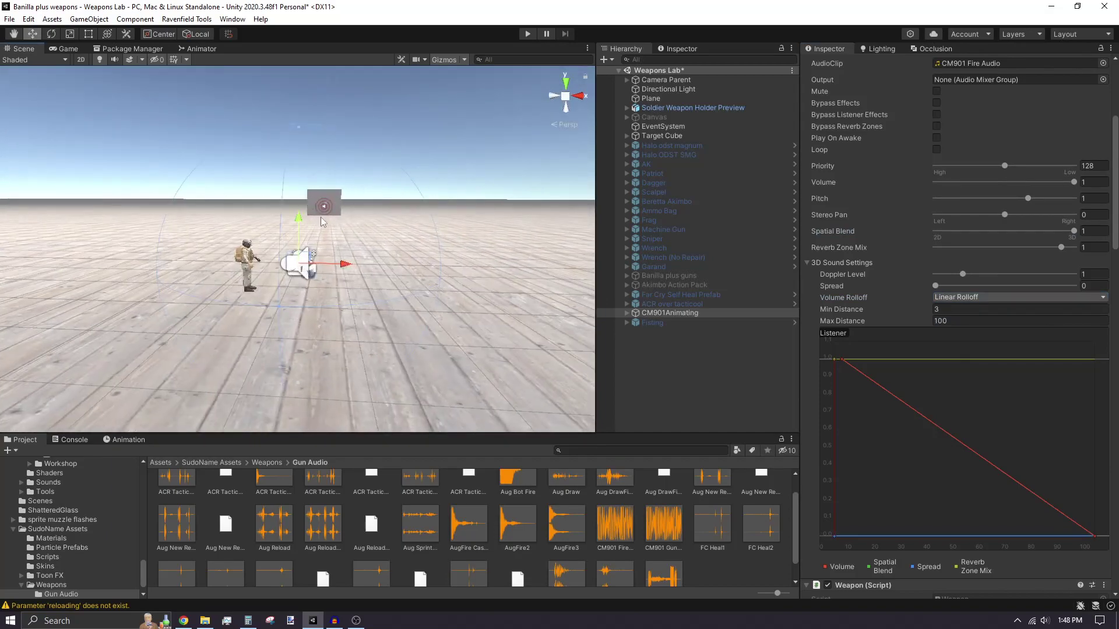
pyautogui.scroll(4, 280, 198)
pyautogui.moveTo(314, 198); pyautogui.dragTo(233, 240, button='right')
pyautogui.moveTo(233, 240); pyautogui.dragTo(278, 238, button='middle')
pyautogui.scroll(-4, 323, 266)
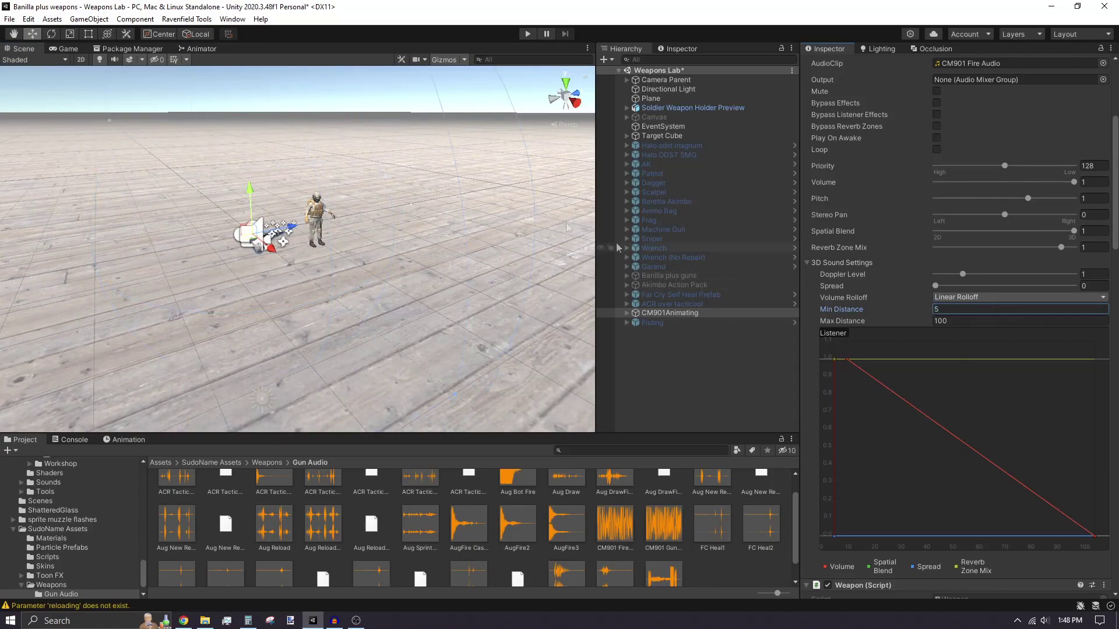
pyautogui.moveTo(513, 226); pyautogui.dragTo(373, 229, button='right')
pyautogui.moveTo(373, 228); pyautogui.dragTo(256, 265, button='middle')
pyautogui.moveTo(256, 265); pyautogui.dragTo(411, 233, button='right')
pyautogui.scroll(-4, 394, 234)
pyautogui.scroll(-12, 394, 234)
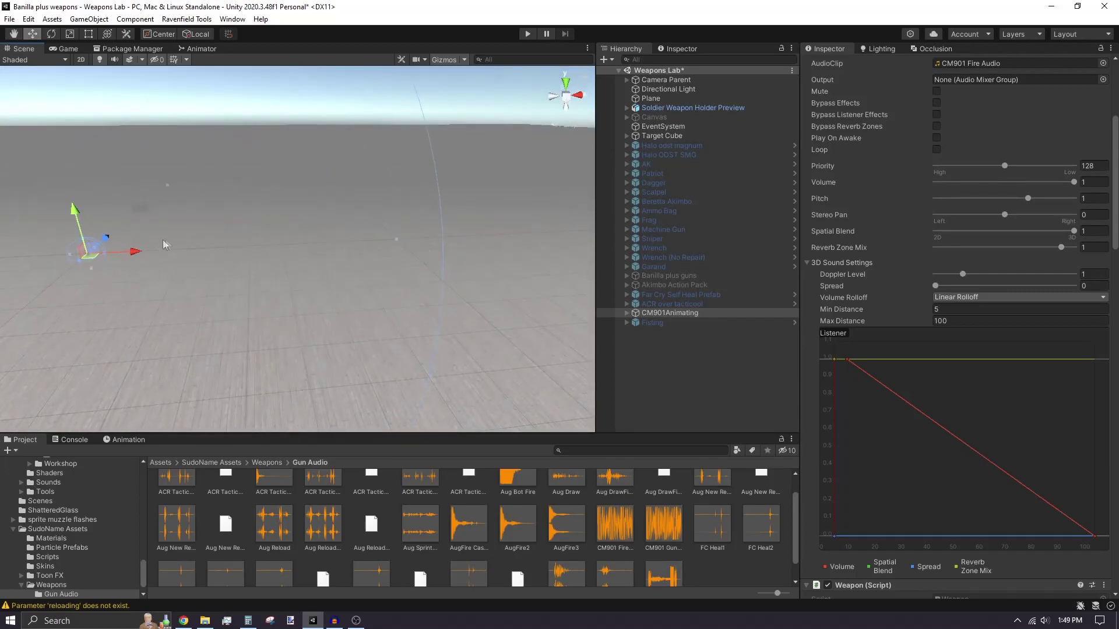
pyautogui.moveTo(164, 244); pyautogui.dragTo(390, 227, button='middle')
pyautogui.moveTo(279, 224); pyautogui.dragTo(423, 217, button='right')
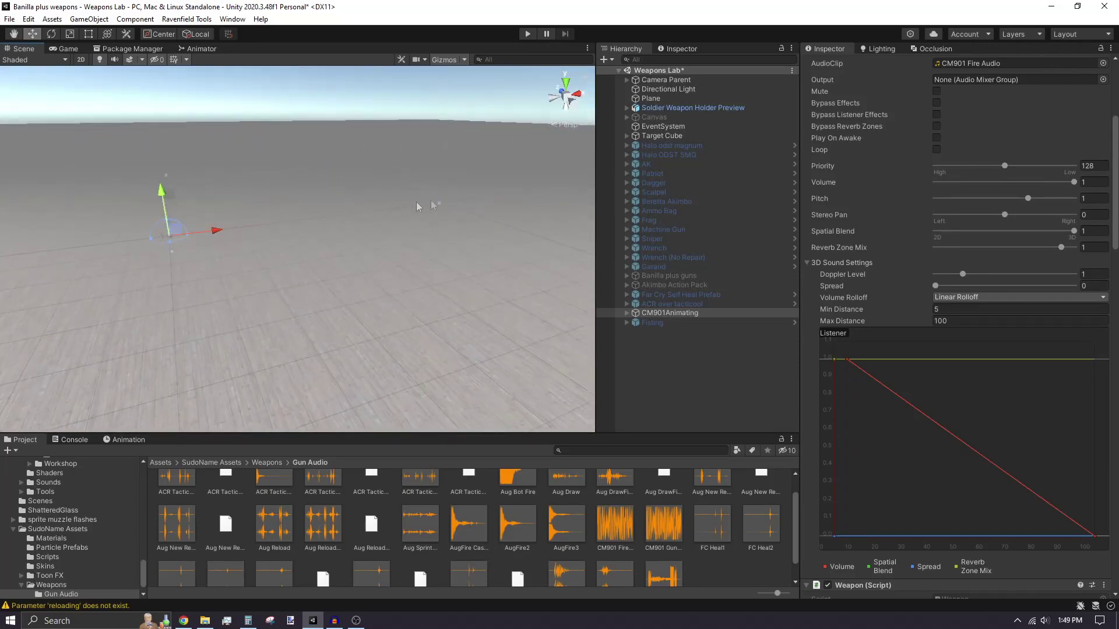
pyautogui.press('f')
pyautogui.press('f')
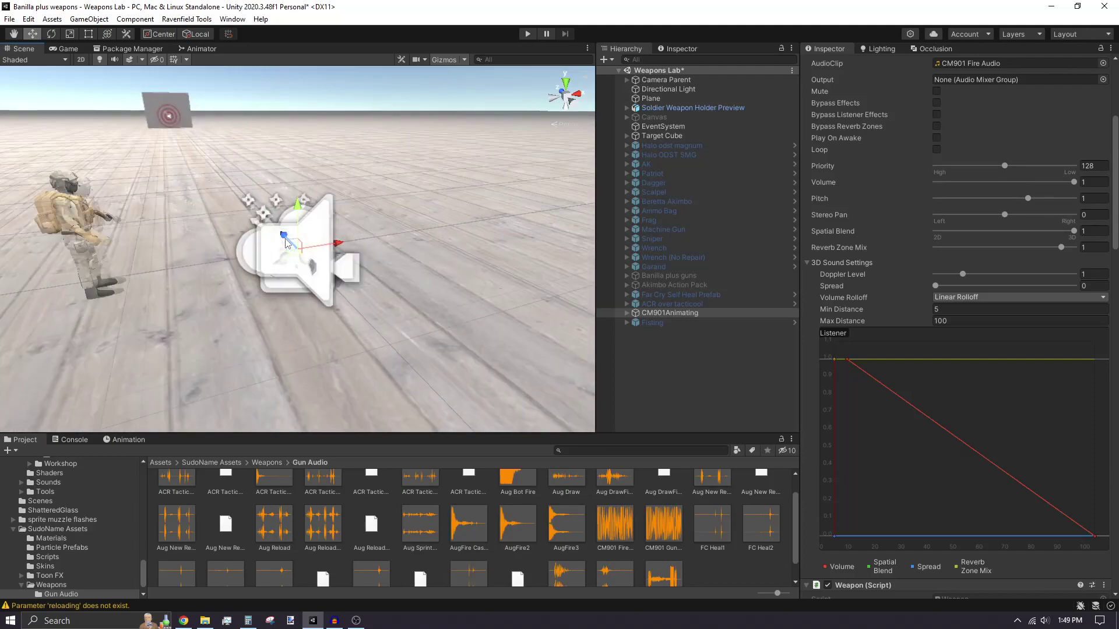
pyautogui.moveTo(307, 239); pyautogui.dragTo(408, 231, button='right')
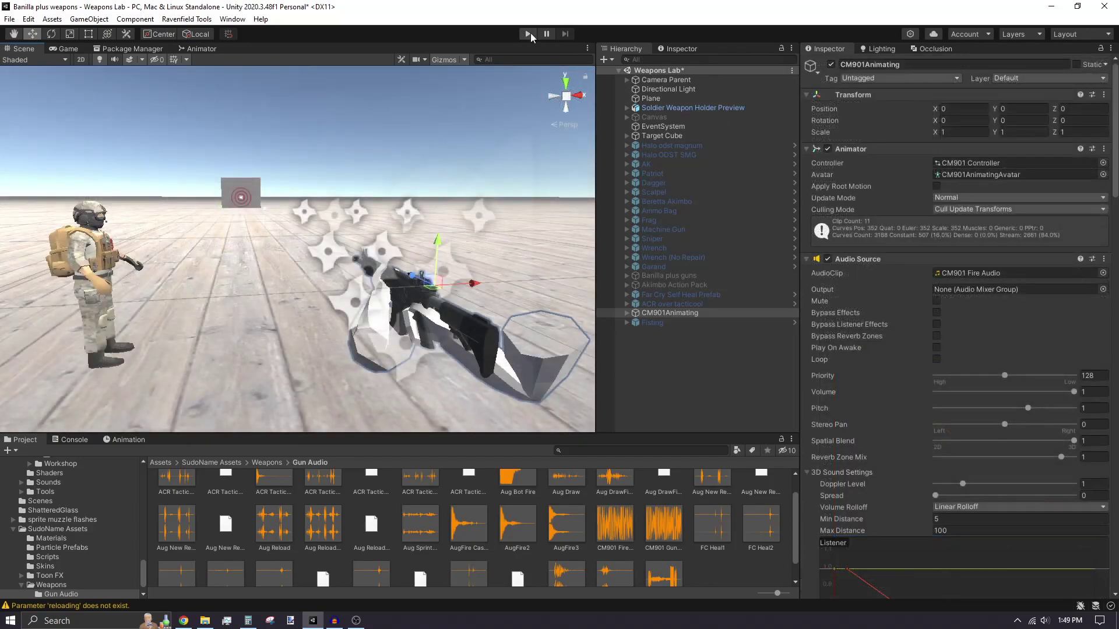
pyautogui.click(529, 34)
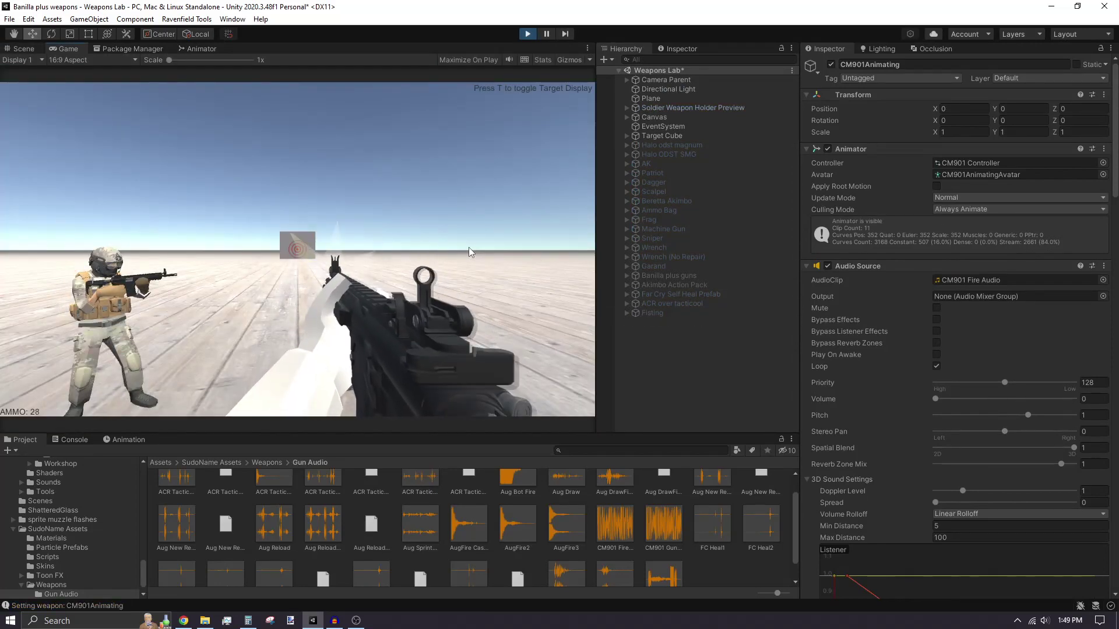
pyautogui.click(470, 252)
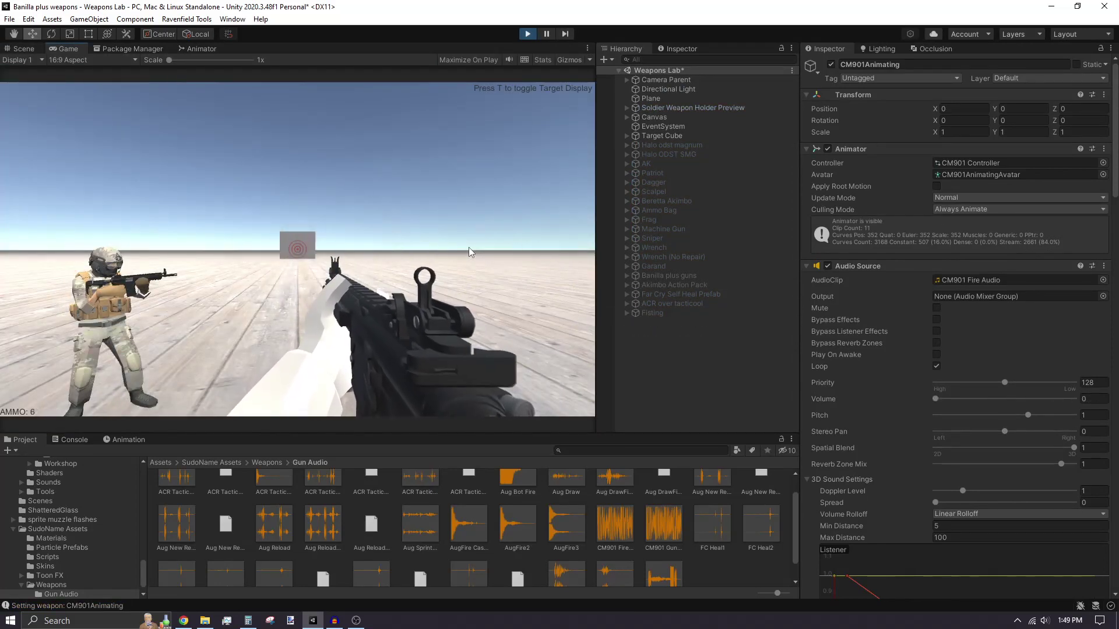
pyautogui.press('r')
pyautogui.click(526, 35)
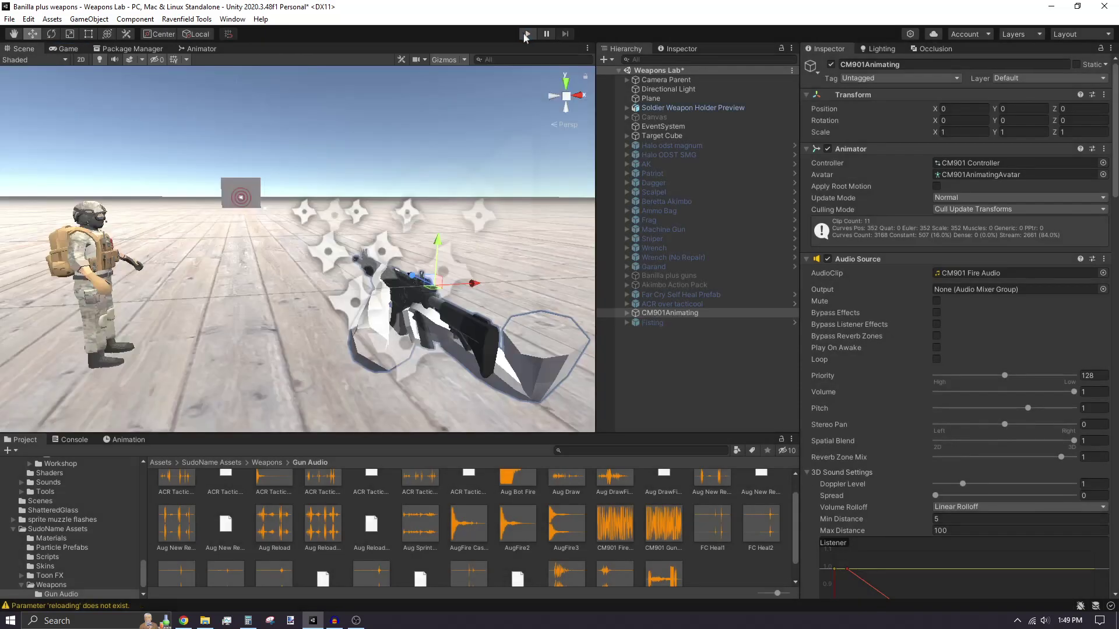
# Step: Set the CM901 Weapon script's Reflection Sound to Rifle Large
pyautogui.scroll(-20, 913, 326)
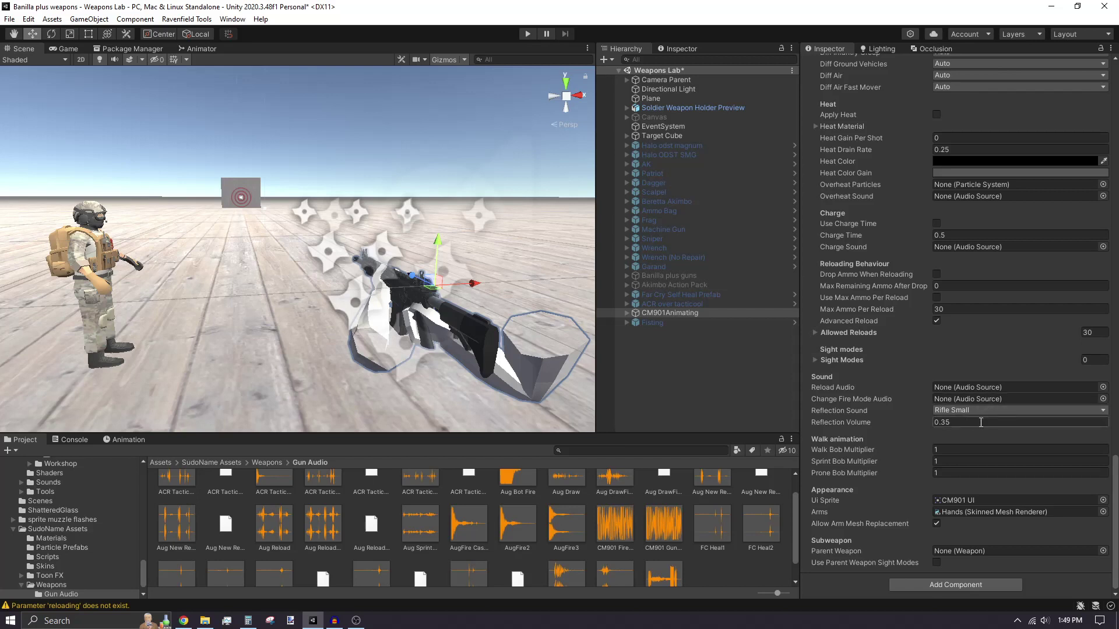
pyautogui.click(961, 411)
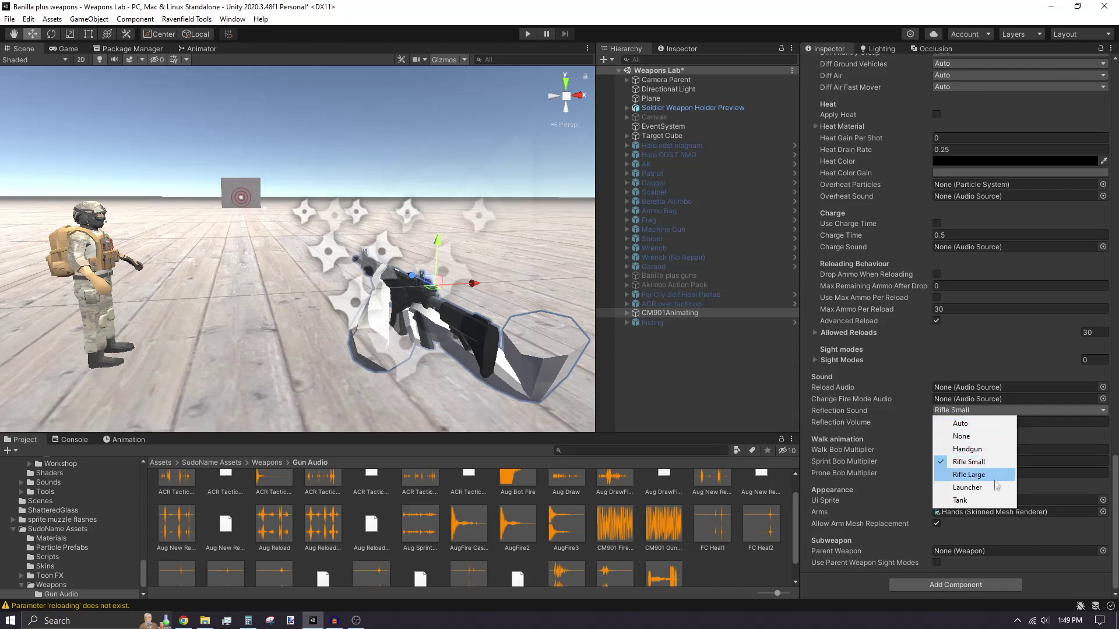
pyautogui.click(972, 475)
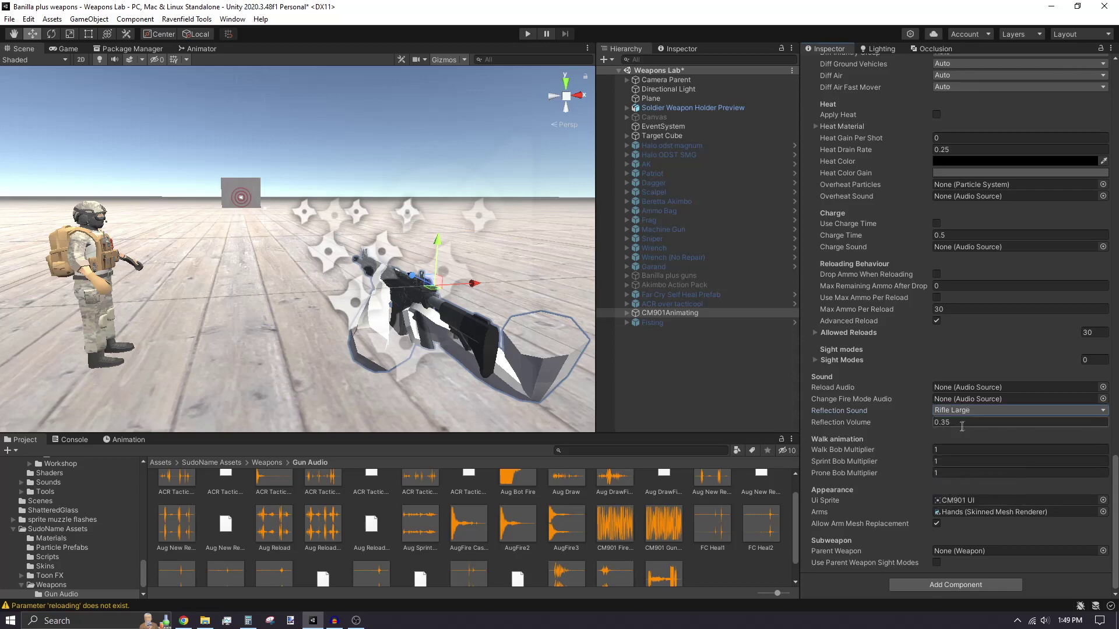
# Step: Enter play mode and fire the rifle repeatedly to hear the Rifle Large reflection
pyautogui.click(523, 34)
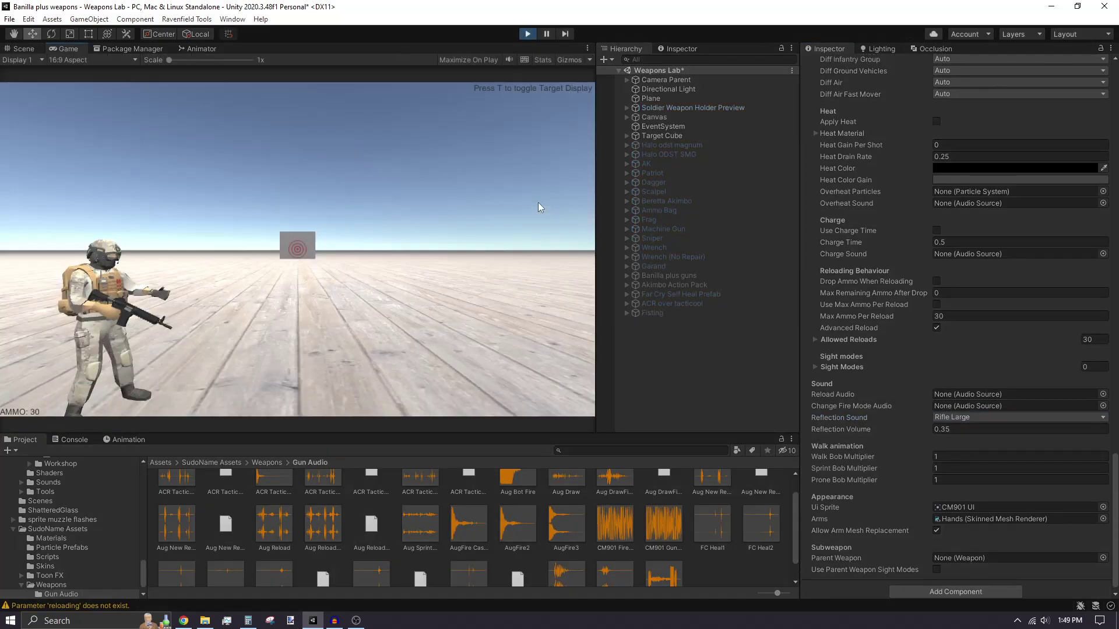
pyautogui.click(533, 202)
pyautogui.click(532, 201)
pyautogui.click(532, 202)
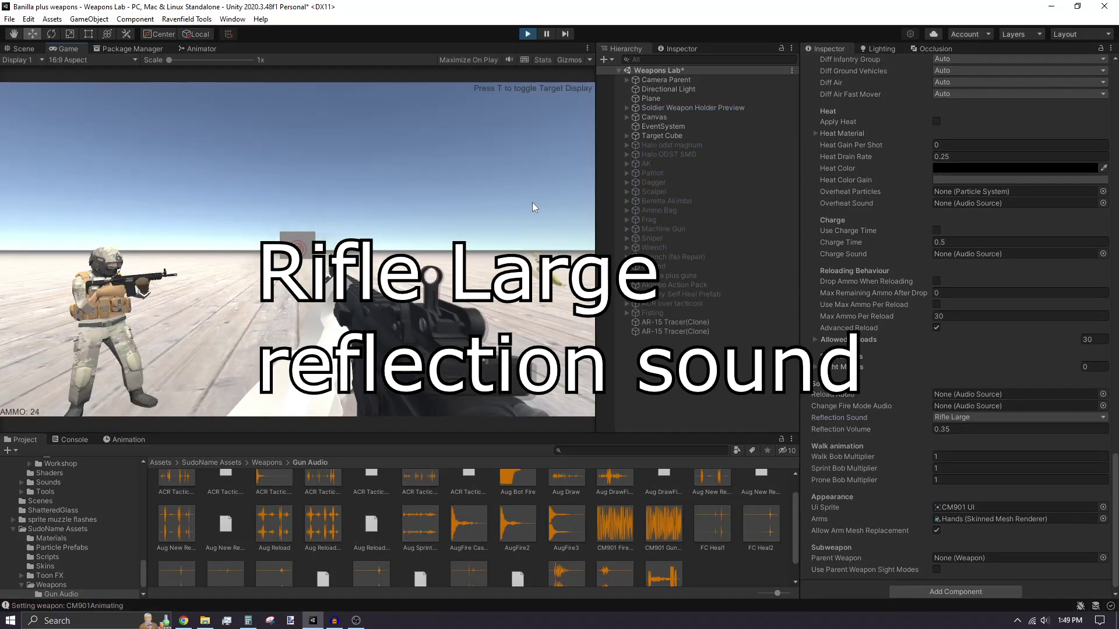
pyautogui.click(533, 201)
pyautogui.click(532, 201)
pyautogui.click(500, 223)
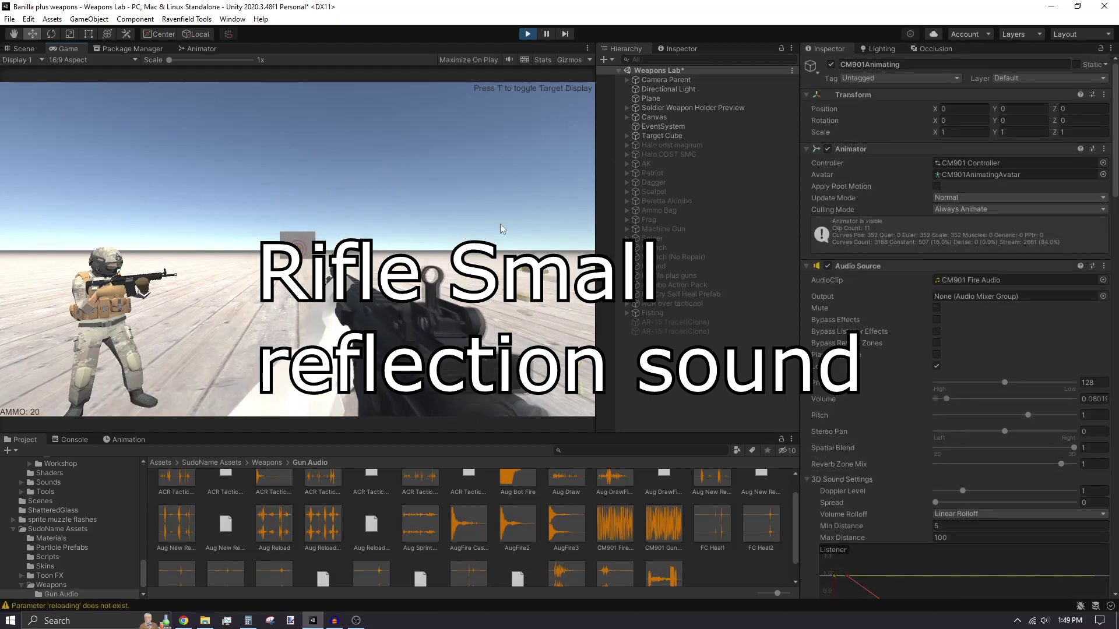
pyautogui.click(499, 223)
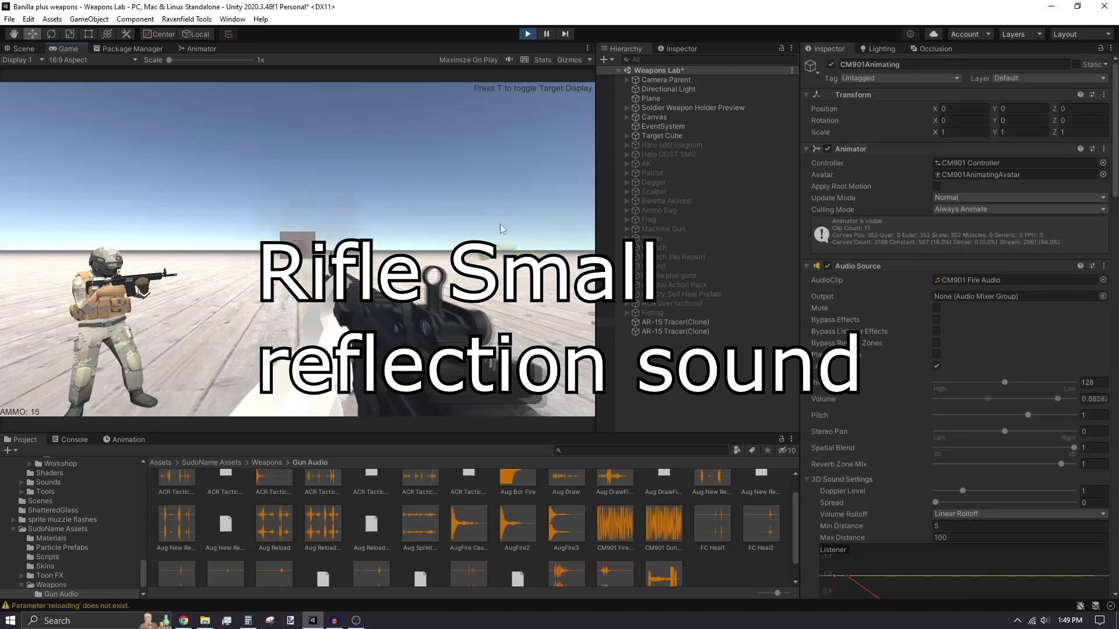
pyautogui.click(500, 223)
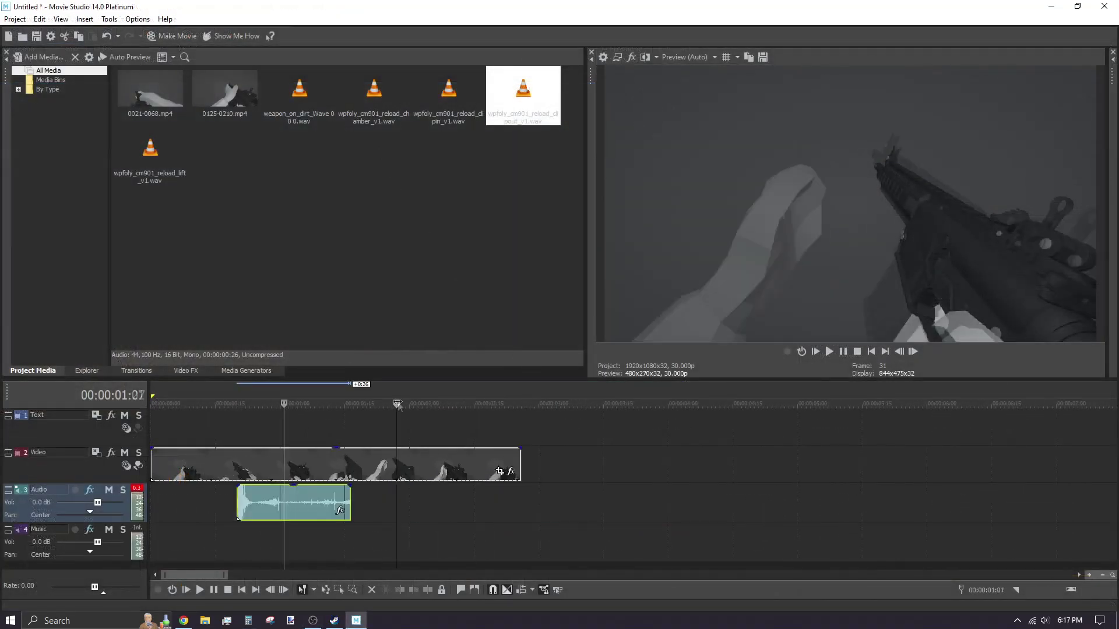
# Step: Place the clipin foley on the Music track and the chamber foley on the Audio track at 00:00:02:03
pyautogui.moveTo(449, 113); pyautogui.dragTo(358, 542)
pyautogui.click(421, 421)
pyautogui.moveTo(373, 93); pyautogui.dragTo(418, 501)
pyautogui.press('space')
pyautogui.press('space')
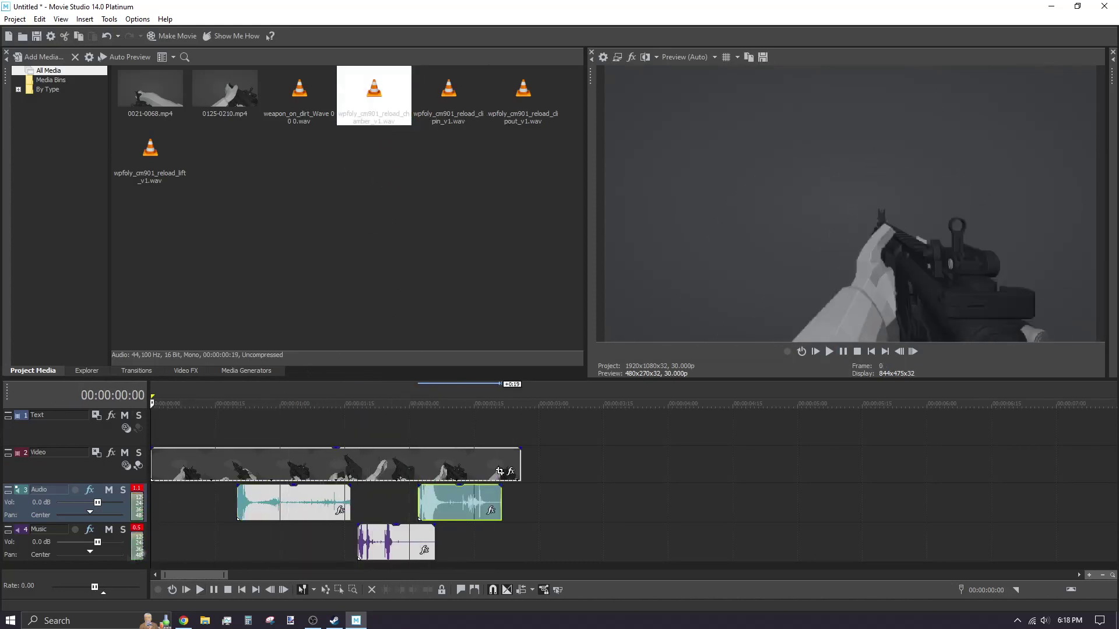
# Step: Insert a fourth audio track and add the lift and weapon_on_dirt foley sounds to it
pyautogui.rightClick(142, 562)
pyautogui.click(214, 516)
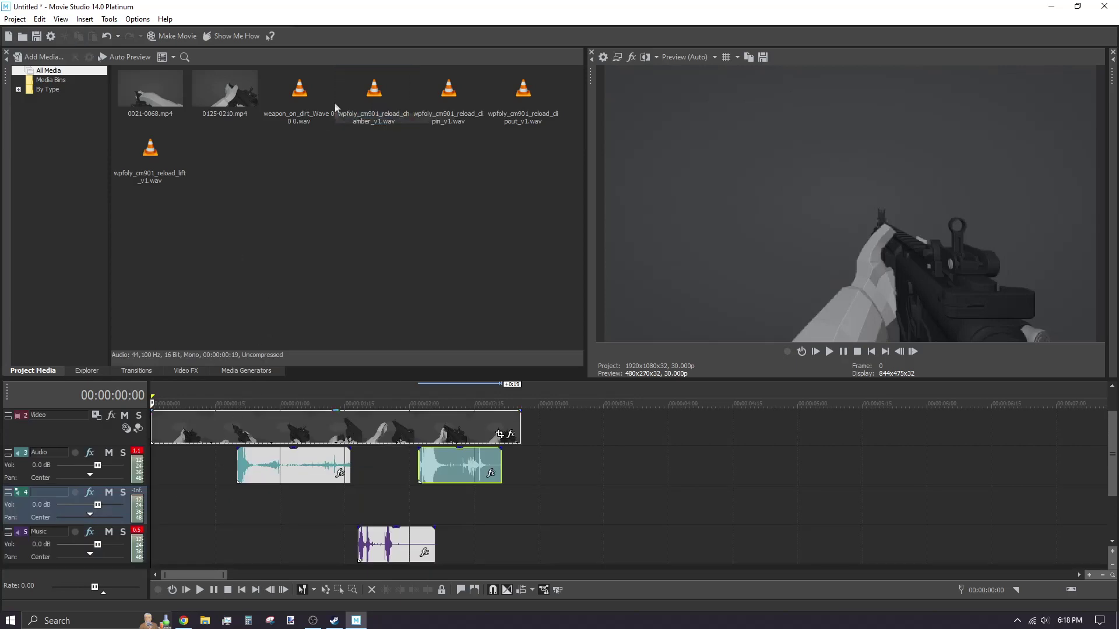
pyautogui.doubleClick(150, 150)
pyautogui.press('space')
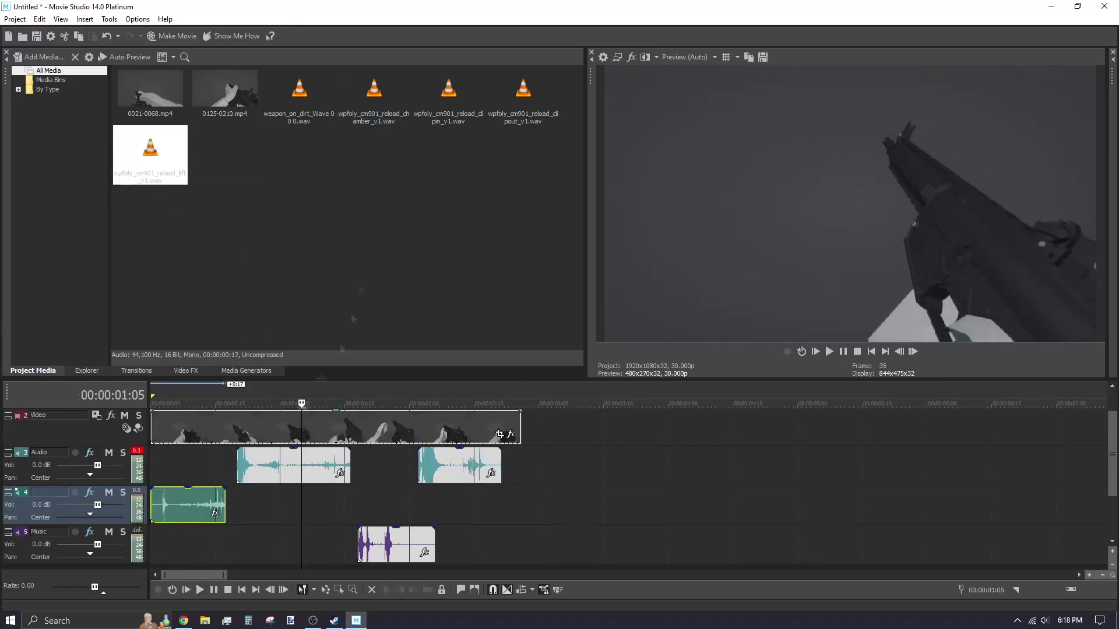
pyautogui.moveTo(300, 94); pyautogui.dragTo(329, 504)
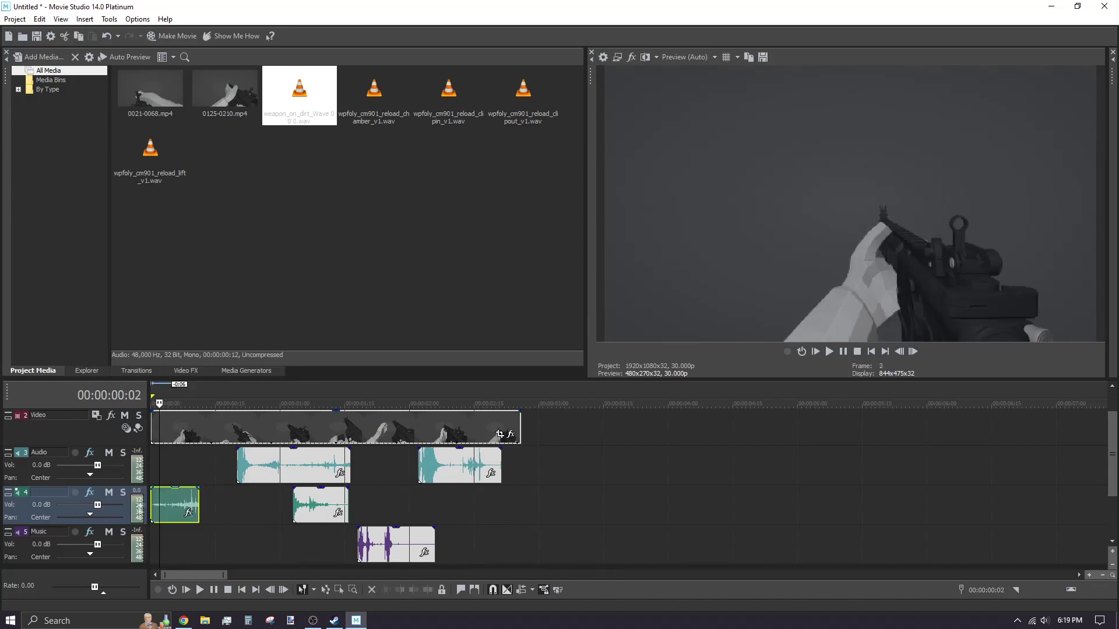
# Step: Retime the track 4 clips against the footage, deleting the first one, checking by playback
pyautogui.press('space')
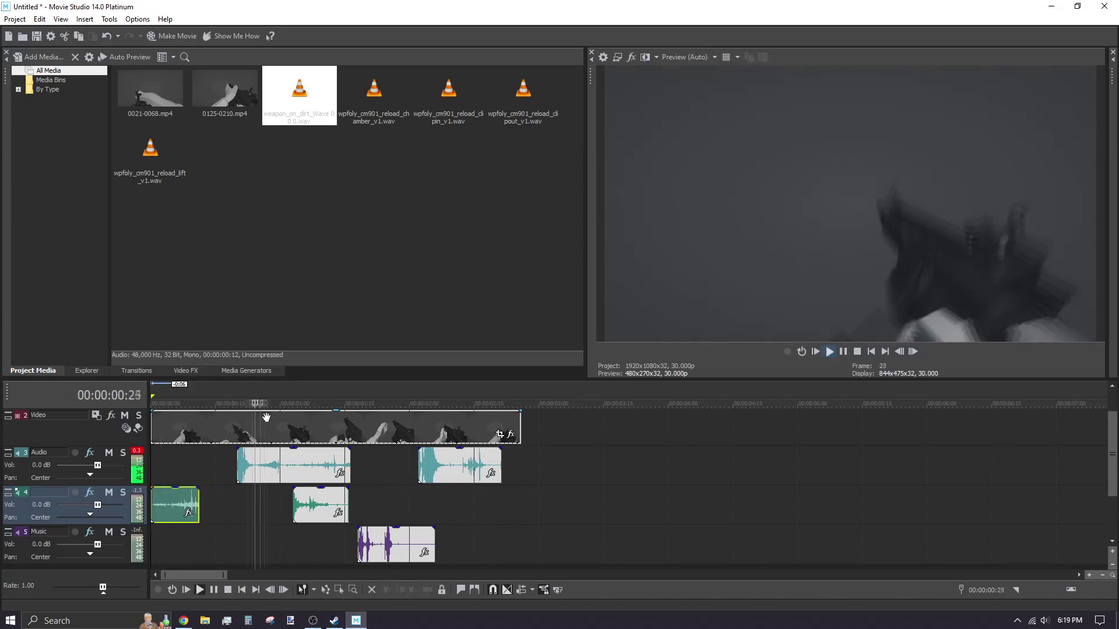
pyautogui.press('space')
pyautogui.moveTo(157, 494); pyautogui.dragTo(163, 494)
pyautogui.press('space')
pyautogui.press('space')
pyautogui.press('space')
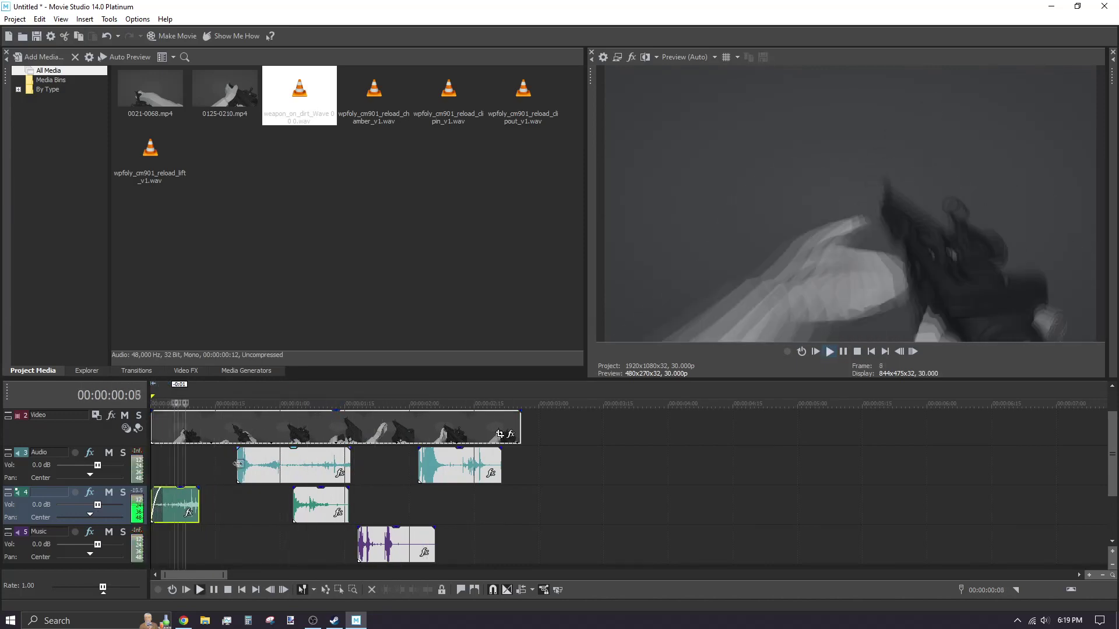
pyautogui.press('space')
pyautogui.hotkey('ctrl', 'z')
pyautogui.hotkey('ctrl', 'z')
pyautogui.hotkey('ctrl', 'z')
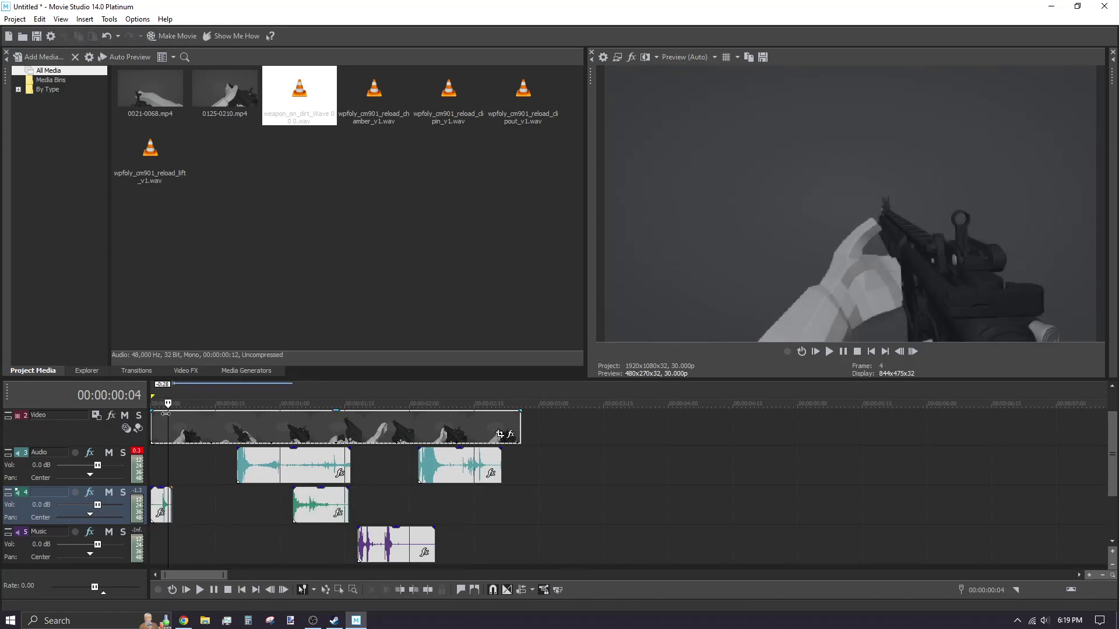
pyautogui.moveTo(165, 413); pyautogui.dragTo(179, 415)
pyautogui.moveTo(158, 502); pyautogui.dragTo(177, 502)
pyautogui.press('space')
pyautogui.press('space')
pyautogui.press('space')
pyautogui.press('space')
pyautogui.press('Delete')
pyautogui.press('space')
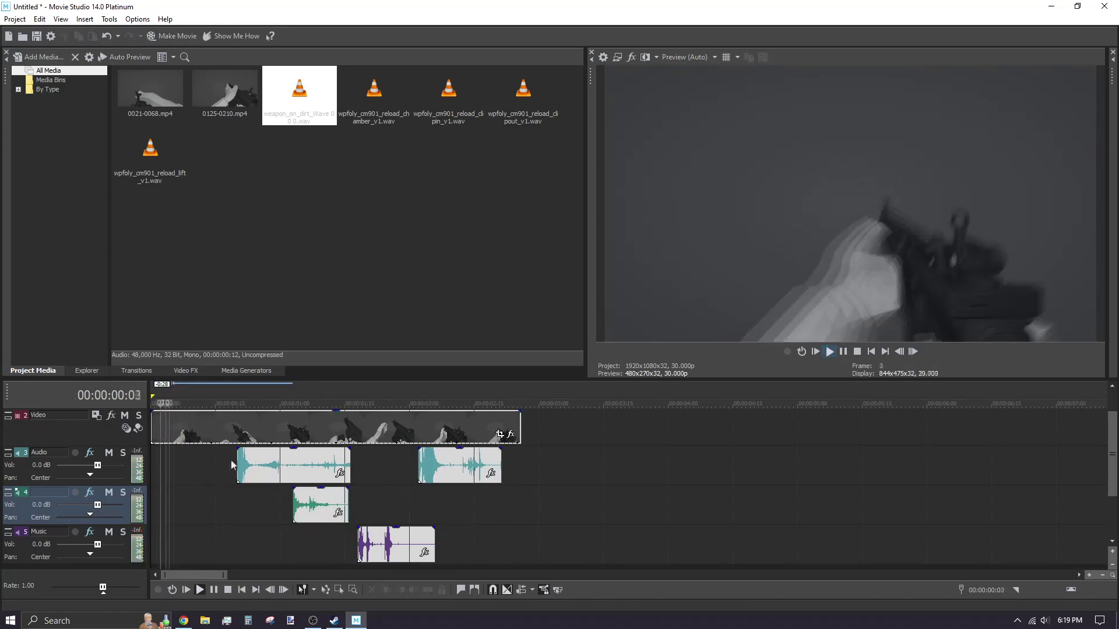
pyautogui.press('space')
pyautogui.press('space')
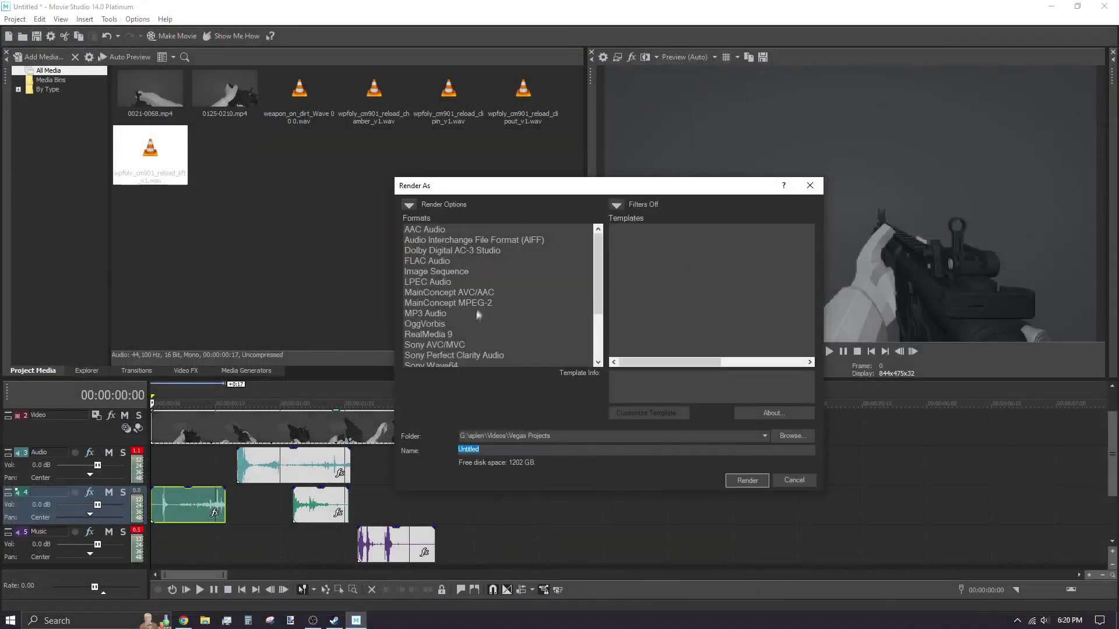
# Step: Render the mix as OggVorbis with the 350 Kbps, 48,000 Hz, Stereo template
pyautogui.scroll(-5, 438, 313)
pyautogui.click(424, 250)
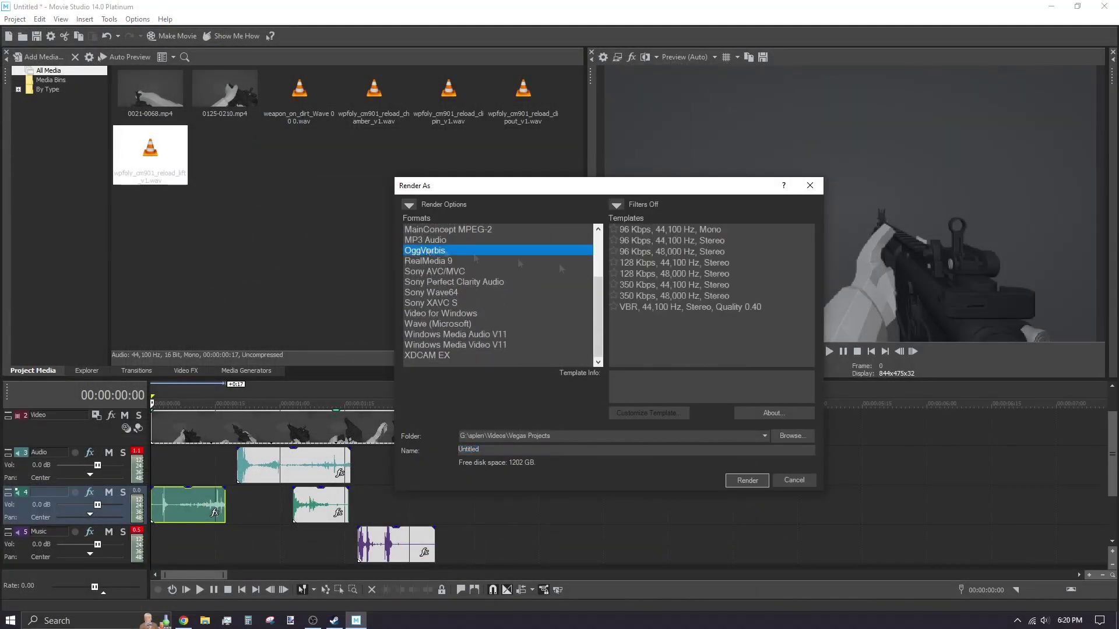
pyautogui.click(674, 295)
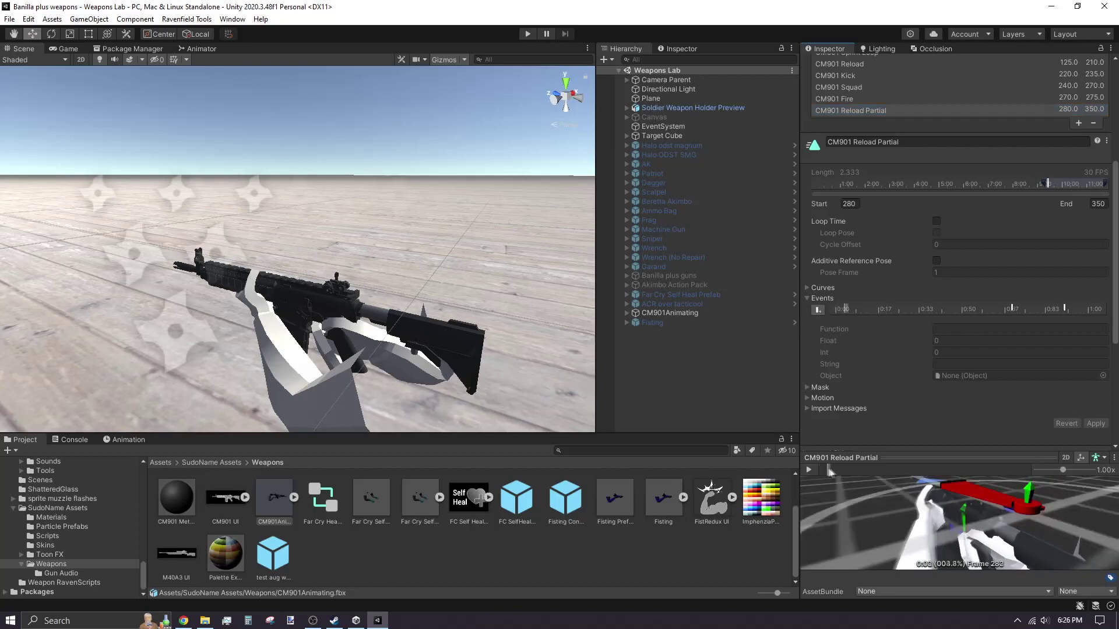
# Step: Add an animation event at frame 300 of CM901 Reload Partial, then scrub ahead to frame 326
pyautogui.moveTo(865, 472)
pyautogui.mouseDown()
pyautogui.moveTo(889, 475)
pyautogui.moveTo(883, 469)
pyautogui.mouseUp()
pyautogui.click(817, 310)
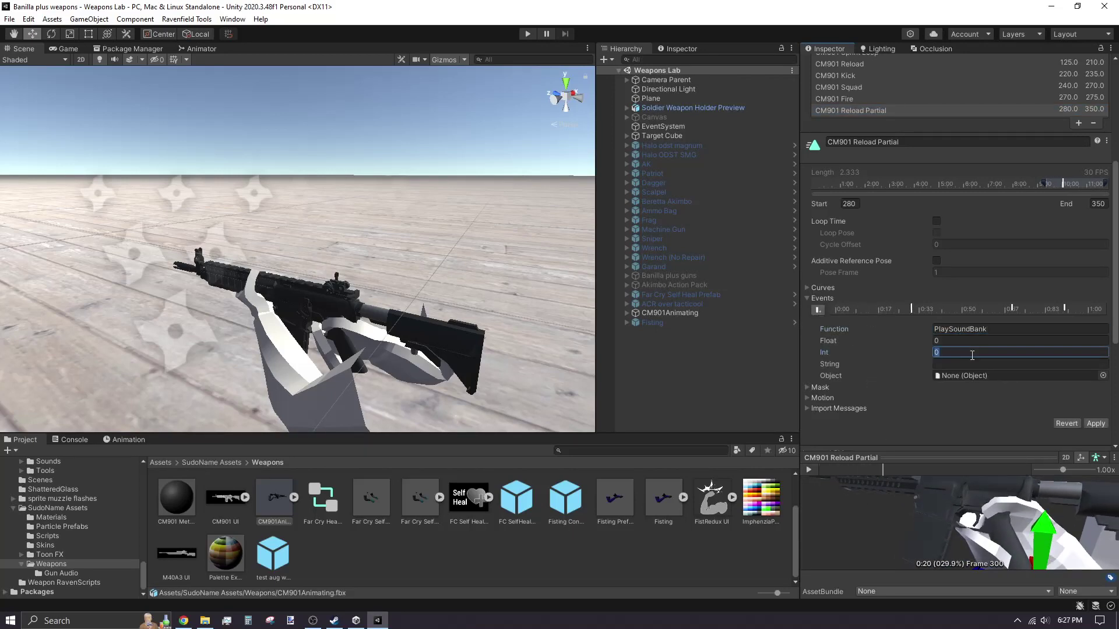
pyautogui.moveTo(884, 469); pyautogui.dragTo(956, 475)
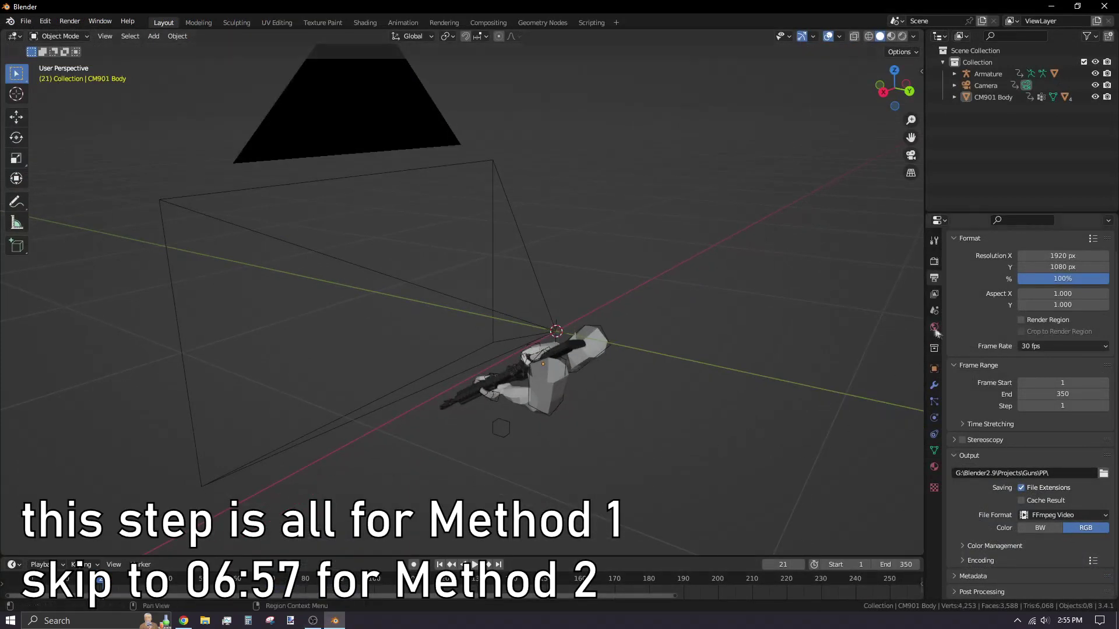
# Step: Keep FFmpeg Video output and set the encoding to an MPEG-4 container at High Quality
pyautogui.moveTo(737, 380); pyautogui.dragTo(722, 338, button='middle')
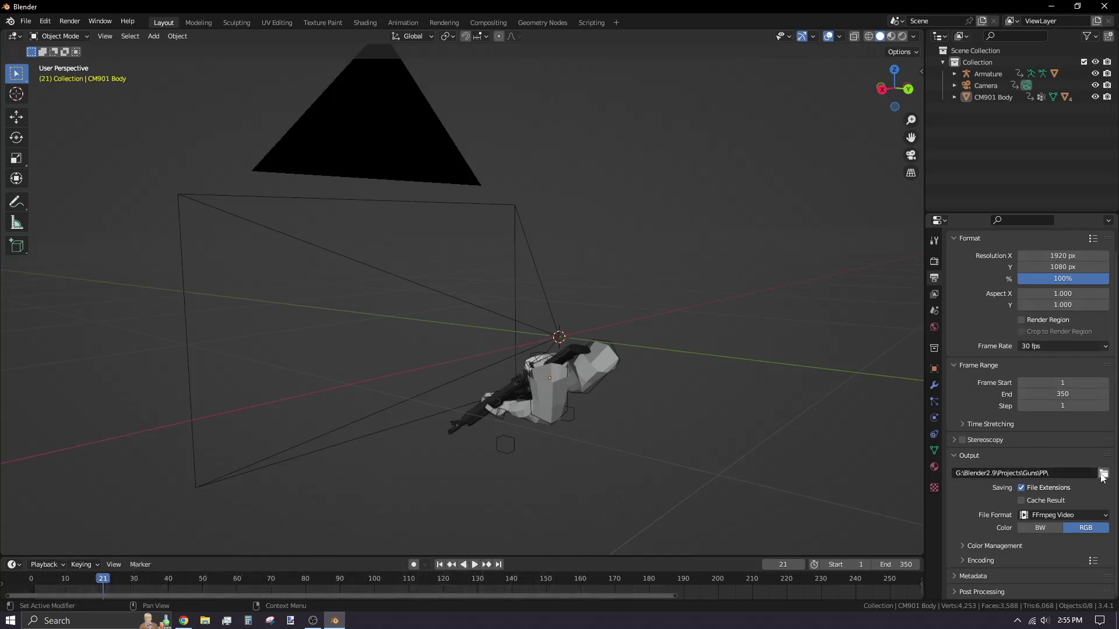
pyautogui.click(1093, 521)
pyautogui.click(1077, 455)
pyautogui.scroll(-6, 986, 566)
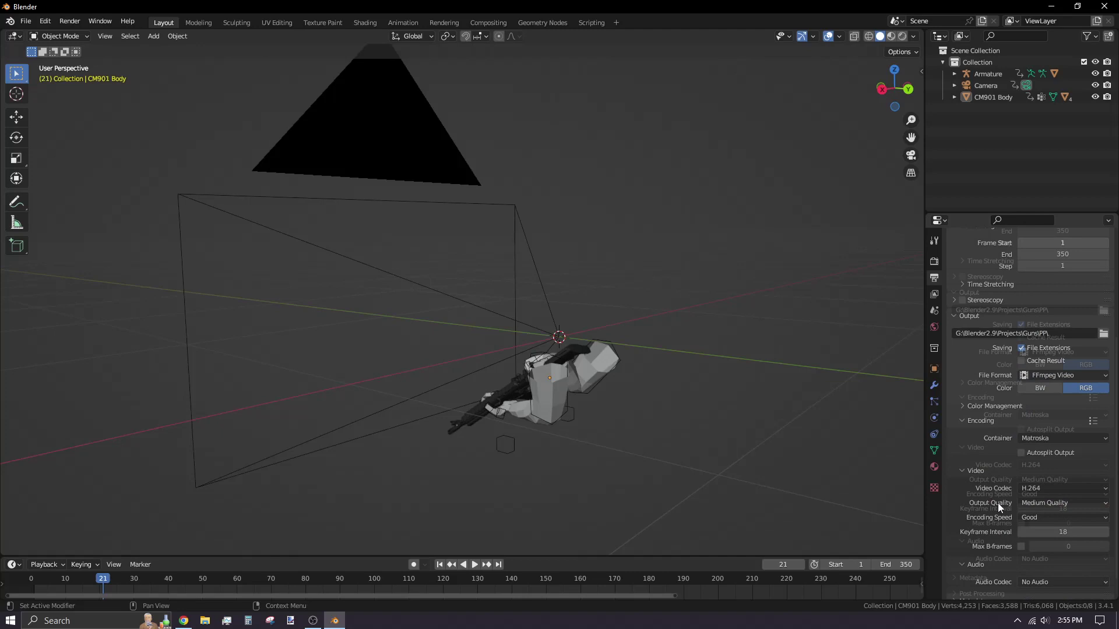
pyautogui.click(1063, 413)
pyautogui.click(1058, 452)
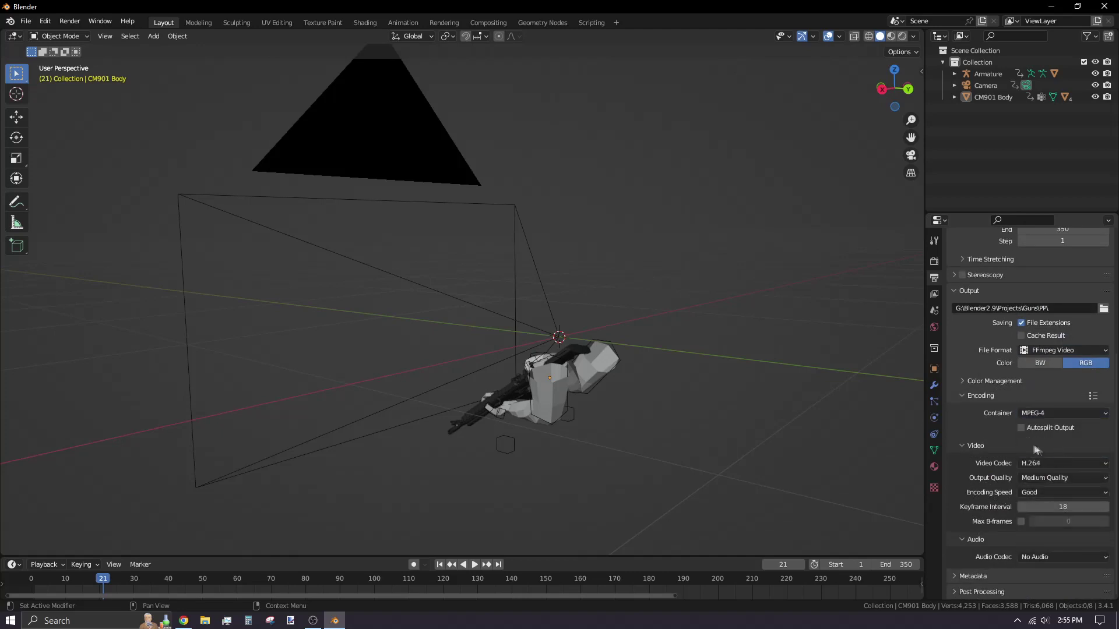
pyautogui.click(1035, 478)
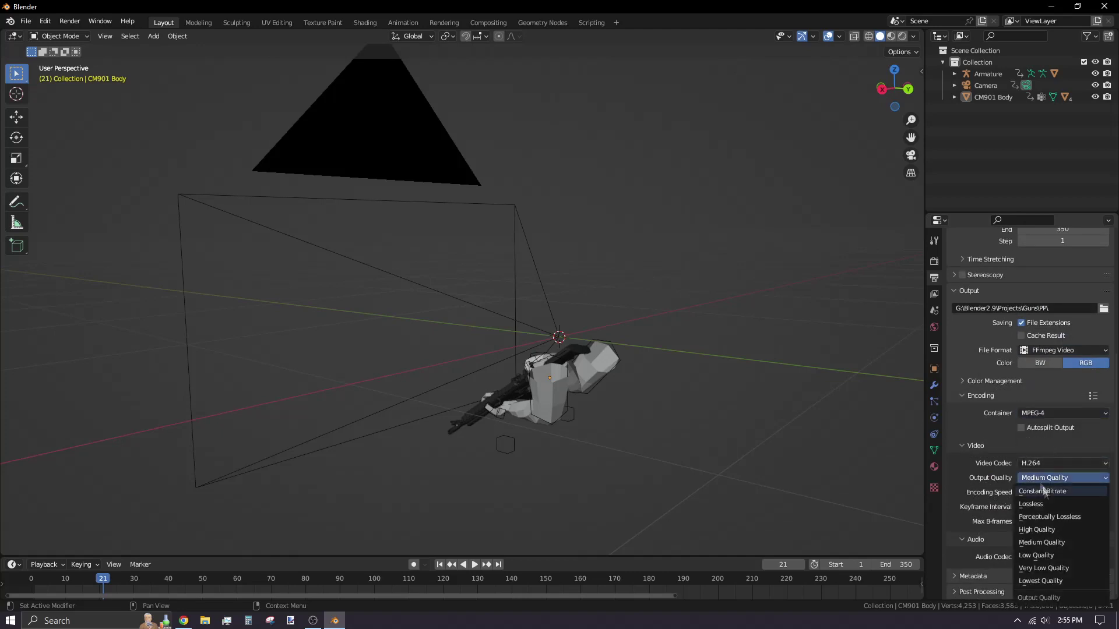
pyautogui.click(1046, 532)
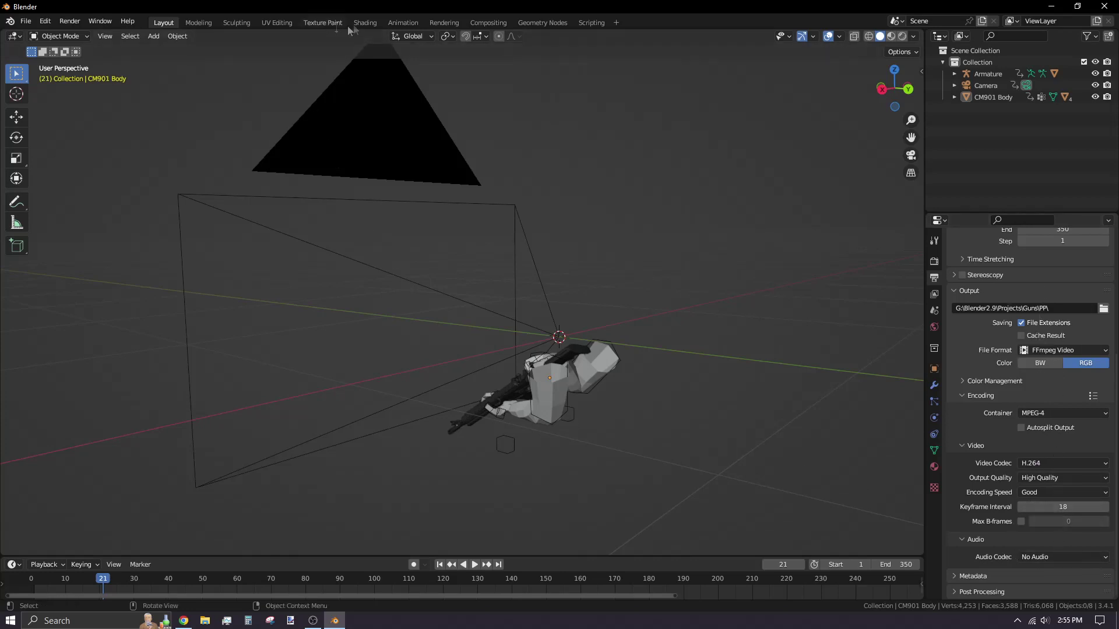
# Step: Switch to the Animation workspace in camera view and preview the CM901 Body keyframes
pyautogui.click(391, 22)
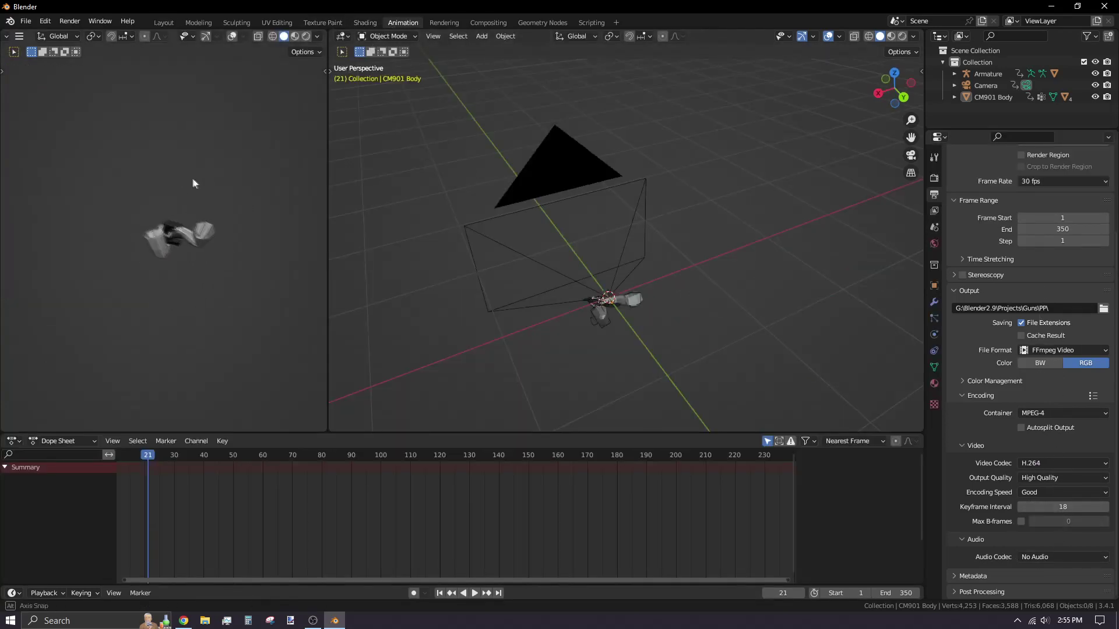
pyautogui.press('KP_0')
pyautogui.keyDown('shift'); pyautogui.moveTo(200, 194); pyautogui.dragTo(208, 251, button='middle'); pyautogui.keyUp('shift')
pyautogui.scroll(1, 208, 251)
pyautogui.scroll(3, 208, 250)
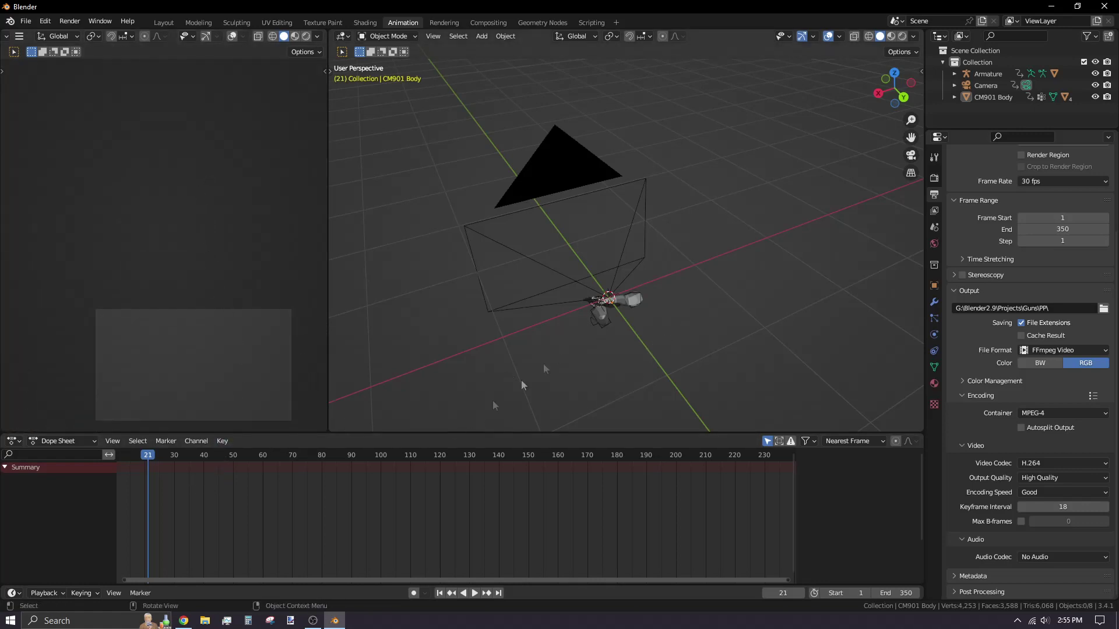
pyautogui.scroll(6, 582, 369)
pyautogui.click(565, 257)
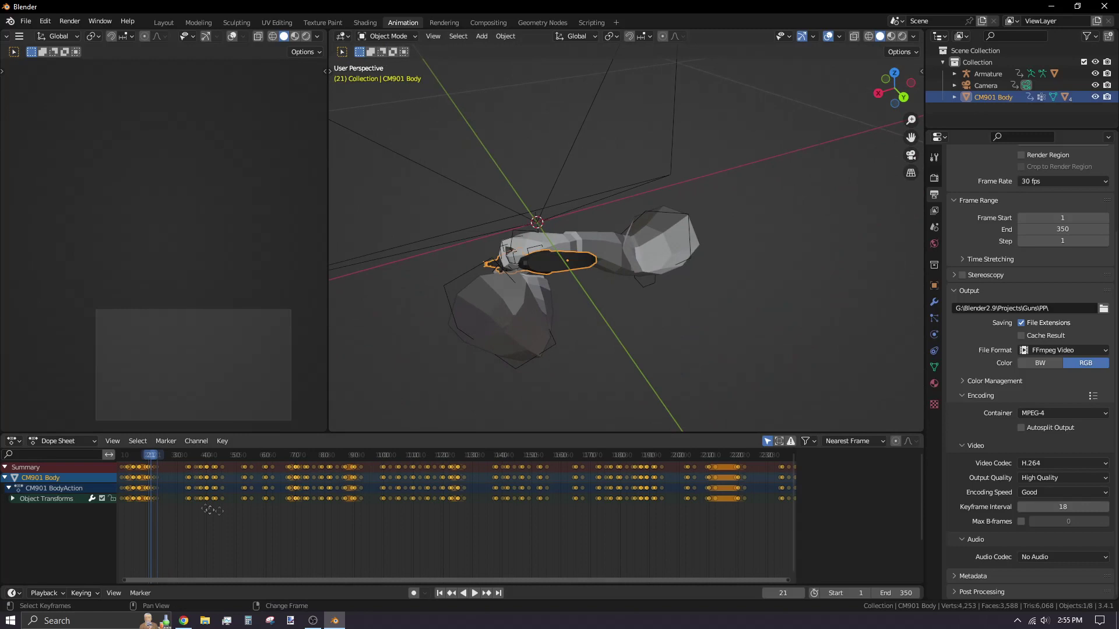
pyautogui.keyDown('shift'); pyautogui.moveTo(210, 510); pyautogui.dragTo(340, 547, button='middle'); pyautogui.keyUp('shift')
pyautogui.scroll(3, 341, 483)
pyautogui.click(331, 501)
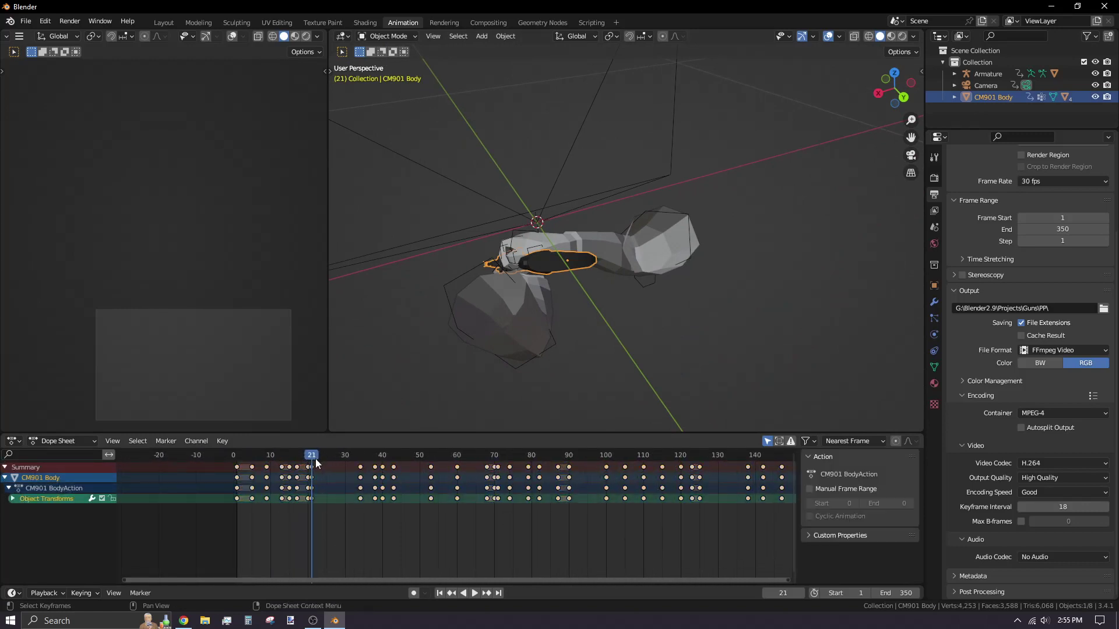
pyautogui.press('space')
pyautogui.press('Escape')
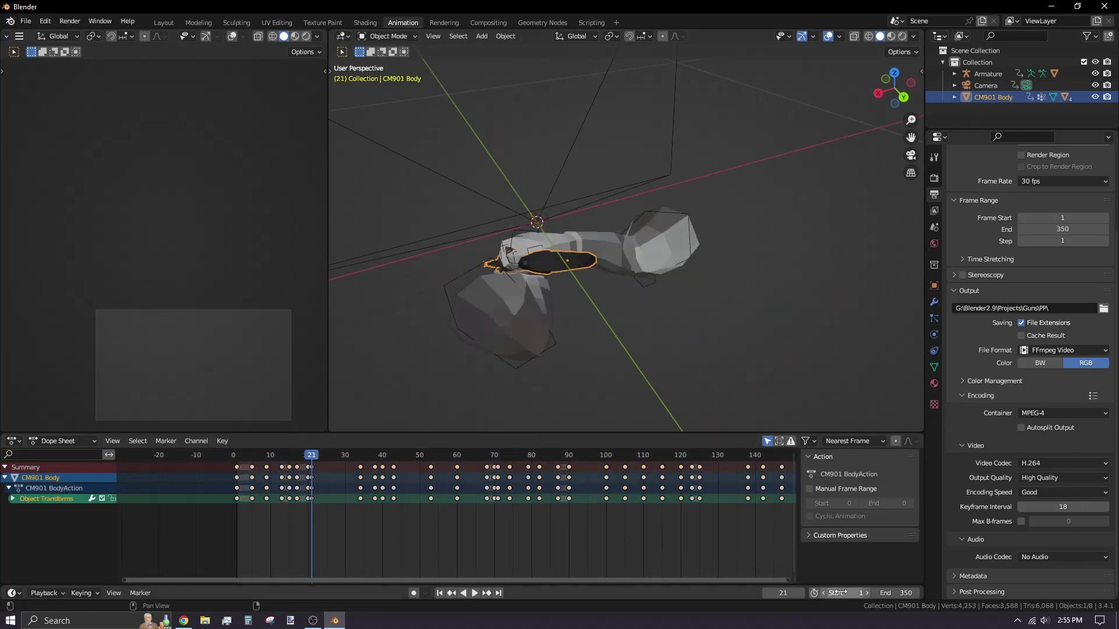
# Step: Set the range to start at frame 21, viewport-render it from the camera, and play 0021-0068.mp4
pyautogui.press('Tab')
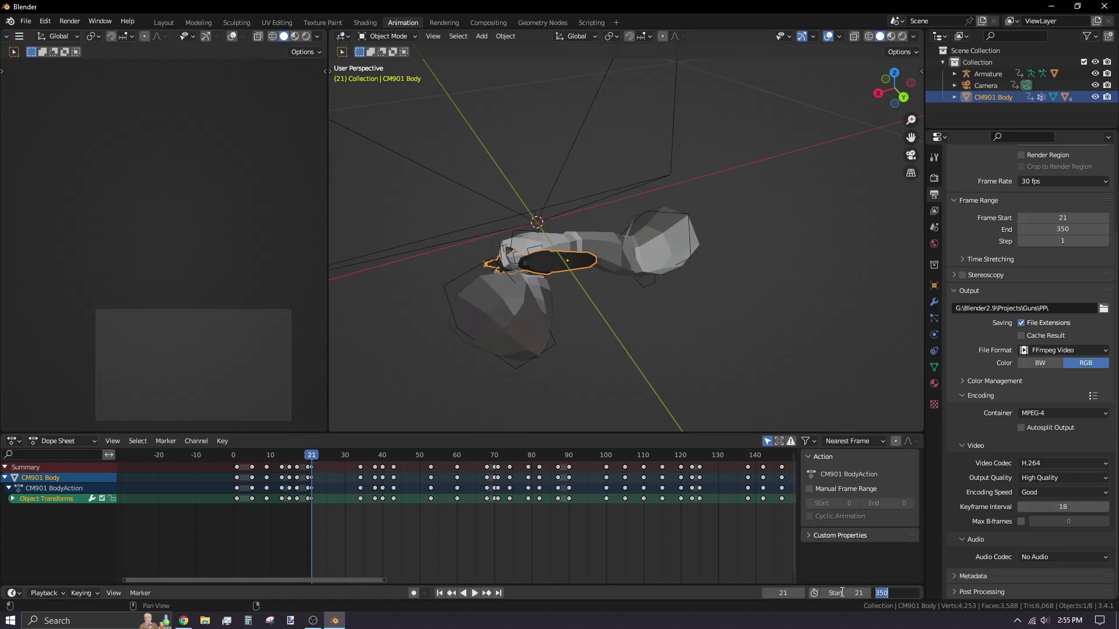
pyautogui.write('70')
pyautogui.press('Return')
pyautogui.click(483, 455)
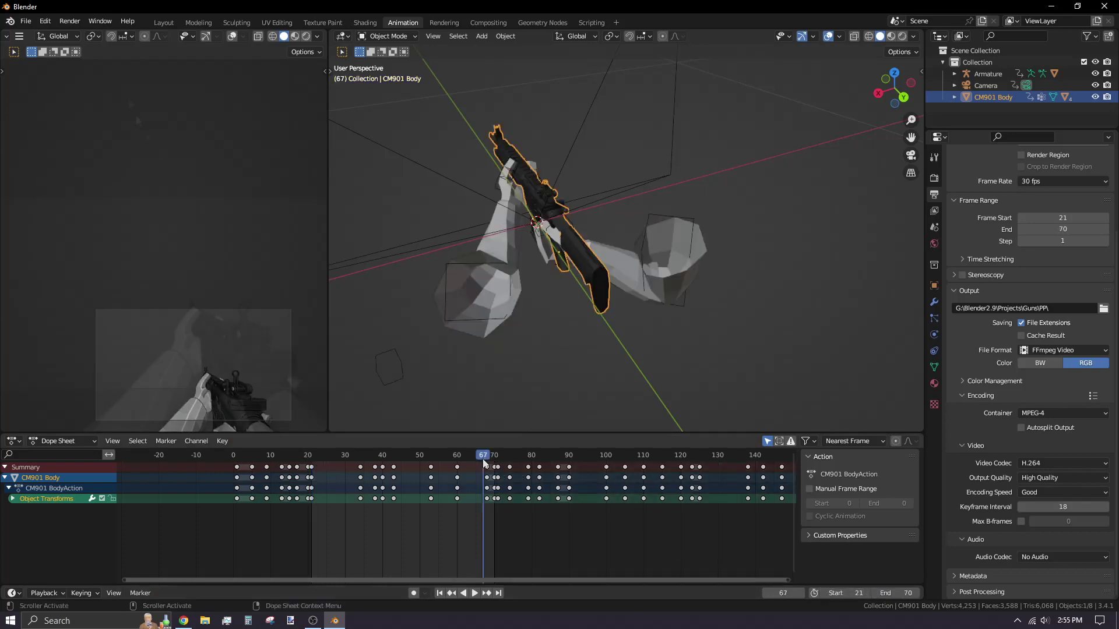
pyautogui.click(20, 37)
pyautogui.moveTo(47, 51)
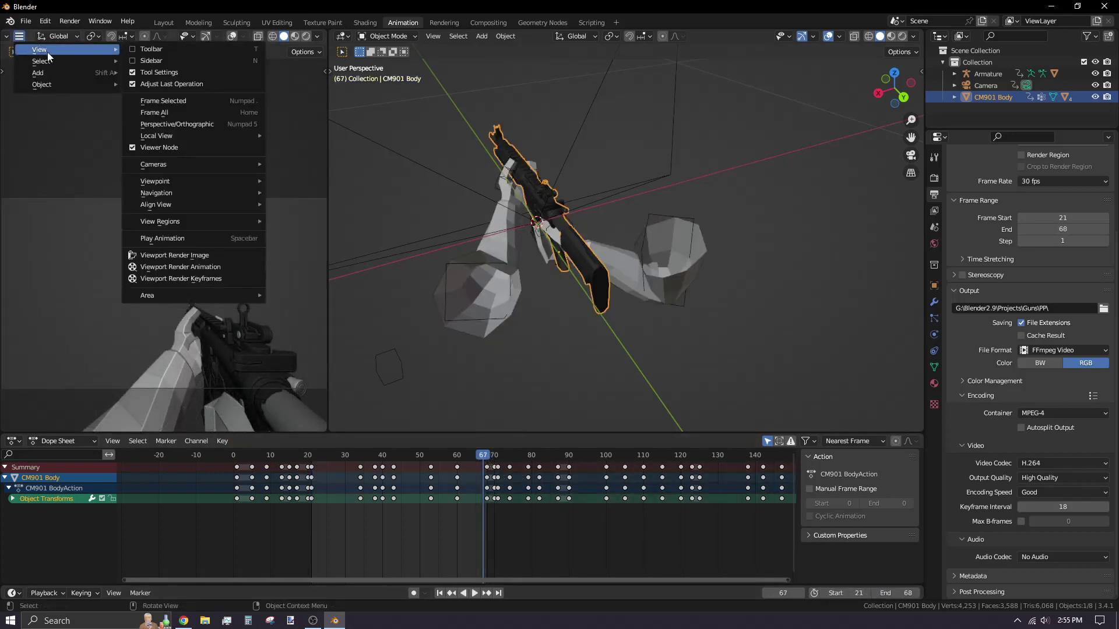
pyautogui.click(202, 267)
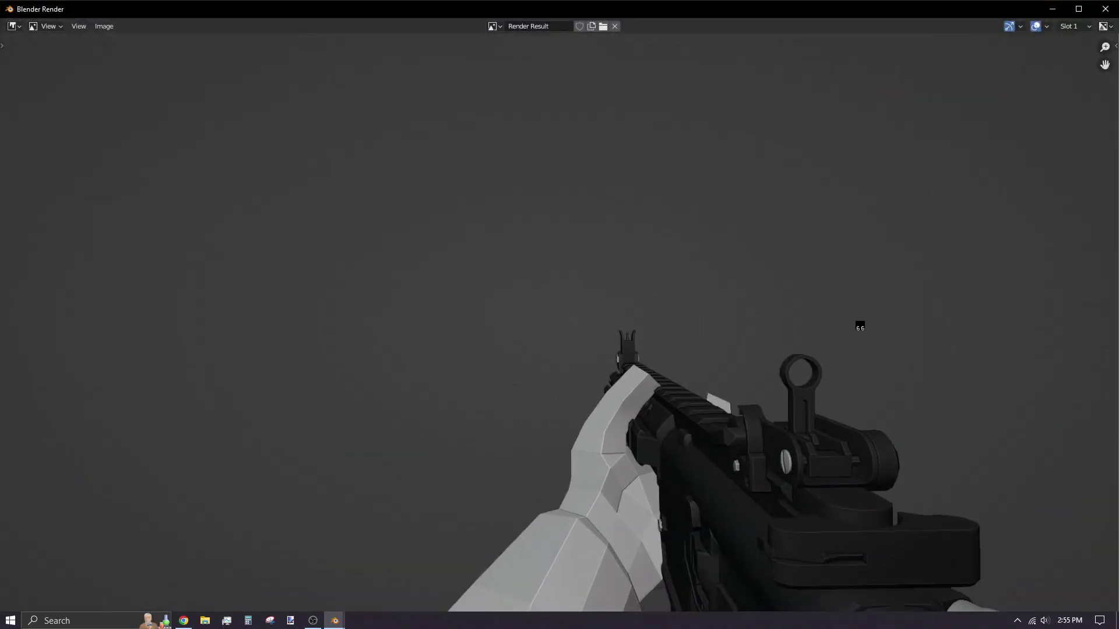
pyautogui.click(1112, 10)
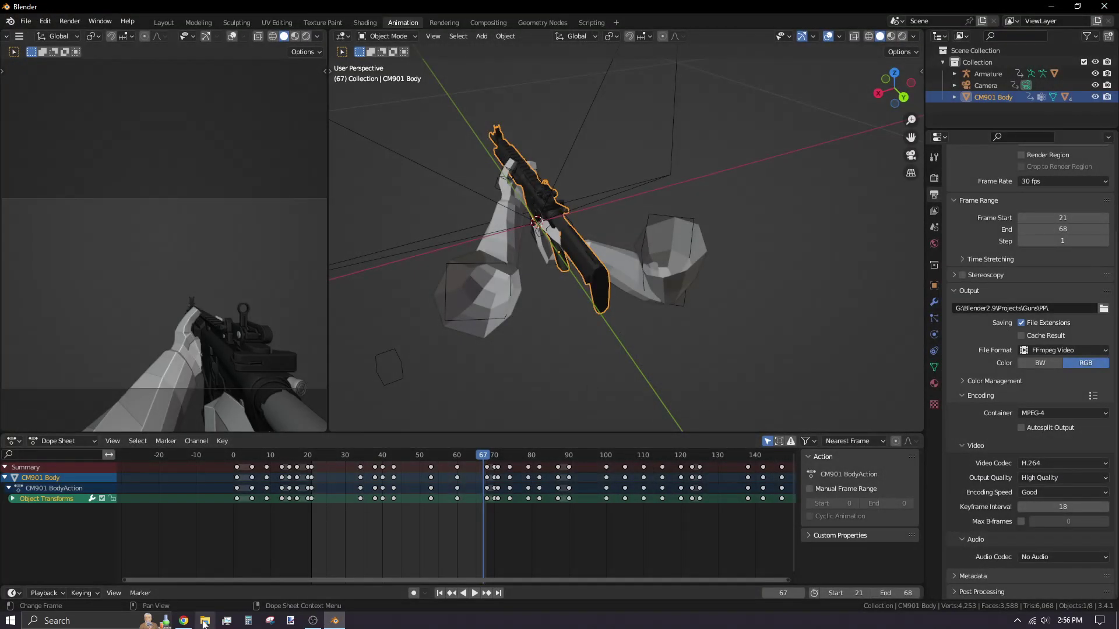
pyautogui.click(203, 621)
pyautogui.doubleClick(402, 149)
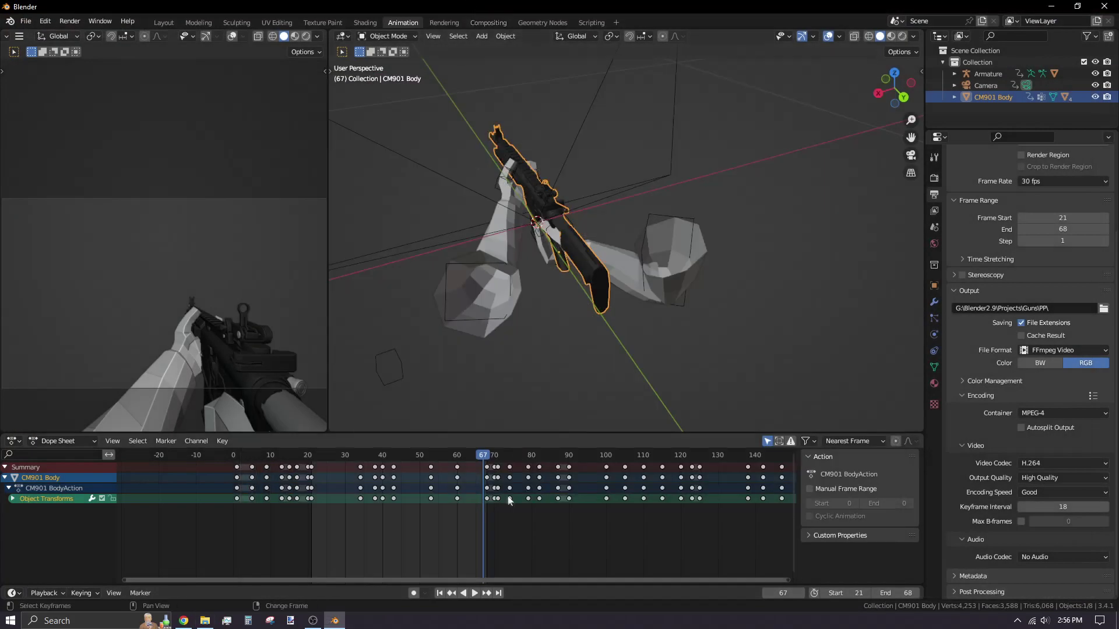
# Step: Set the frame range to 125–210 and viewport-render that reload section from the camera
pyautogui.moveTo(510, 499); pyautogui.dragTo(347, 490, button='middle')
pyautogui.moveTo(318, 457); pyautogui.dragTo(535, 458)
pyautogui.keyDown('shift'); pyautogui.moveTo(384, 516); pyautogui.dragTo(310, 516, button='middle'); pyautogui.keyUp('shift')
pyautogui.keyDown('shift'); pyautogui.moveTo(311, 517); pyautogui.dragTo(569, 495, button='right'); pyautogui.keyUp('shift')
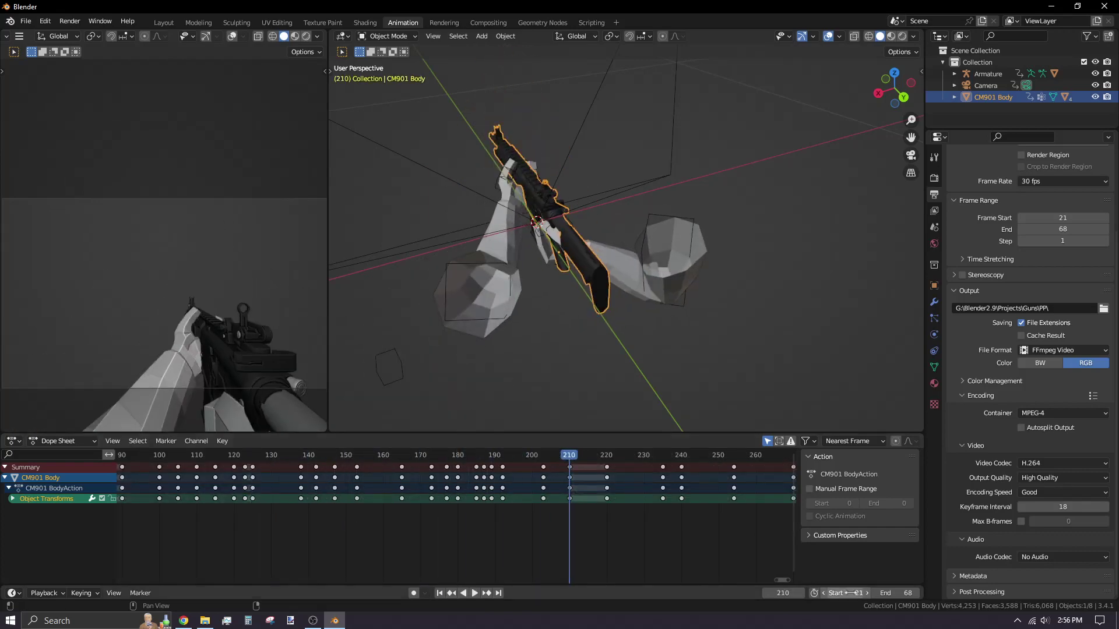
pyautogui.doubleClick(851, 593)
pyautogui.write('125')
pyautogui.press('Tab')
pyautogui.write('210')
pyautogui.press('space')
pyautogui.press('space')
pyautogui.click(20, 37)
pyautogui.moveTo(37, 50)
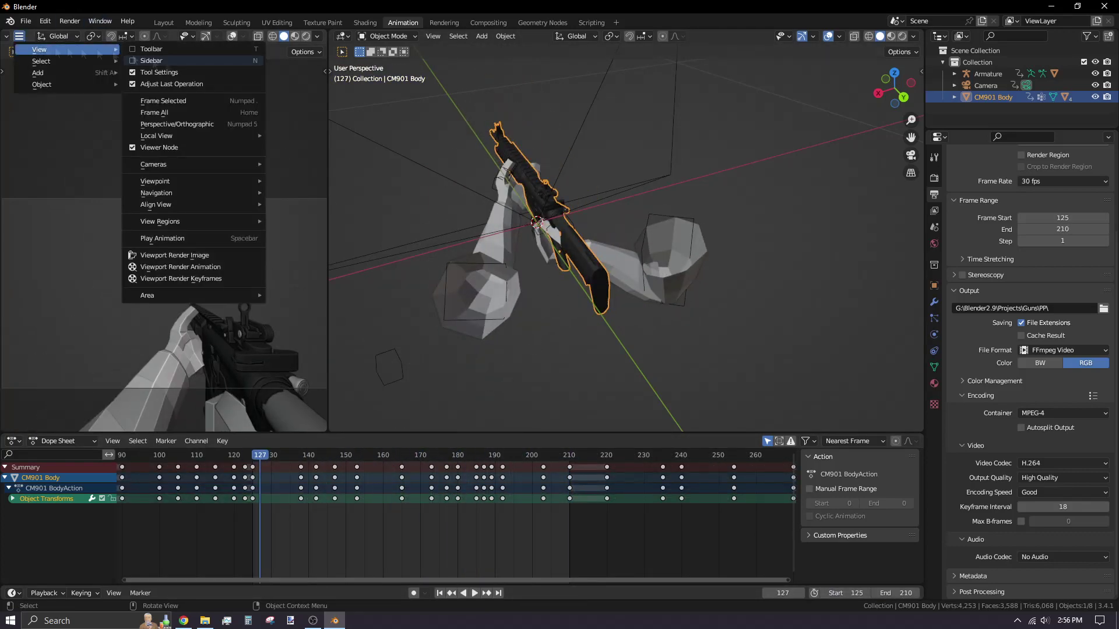
pyautogui.click(169, 268)
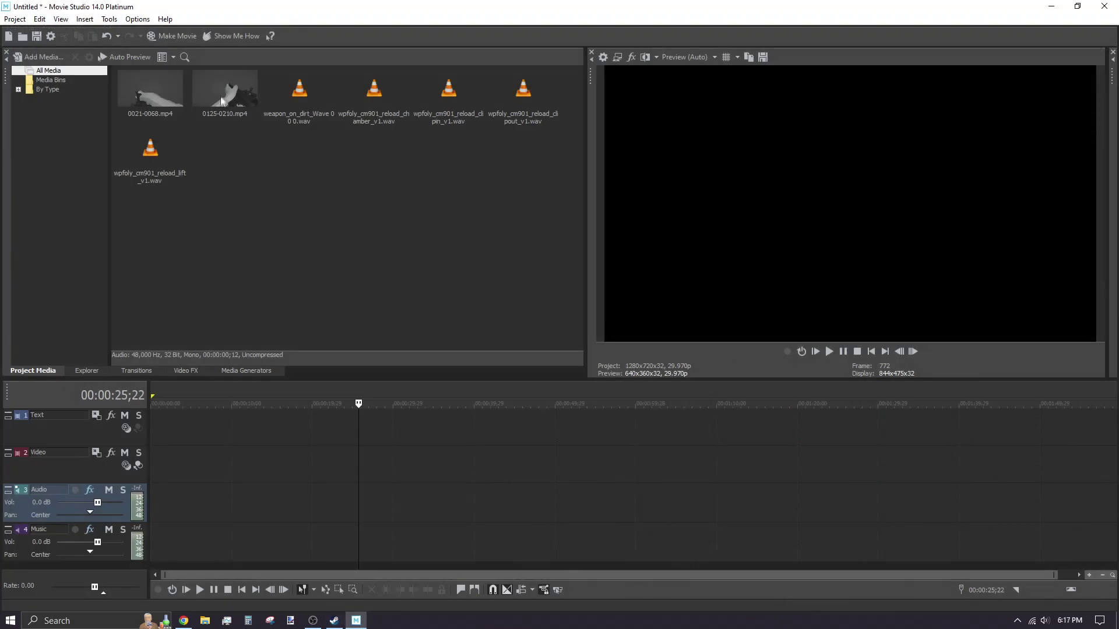
# Step: Place the 0125-0210.mp4 render on the Video track at the project start
pyautogui.moveTo(225, 90); pyautogui.dragTo(338, 437)
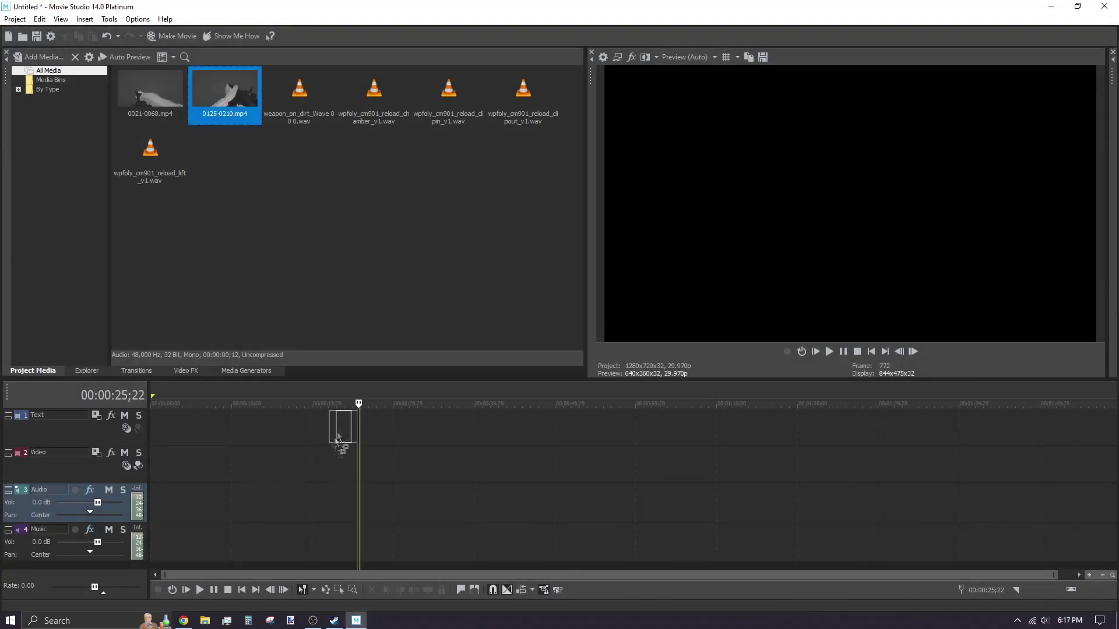
pyautogui.moveTo(132, 476); pyautogui.dragTo(133, 476)
pyautogui.scroll(4, 215, 460)
pyautogui.scroll(-3, 215, 461)
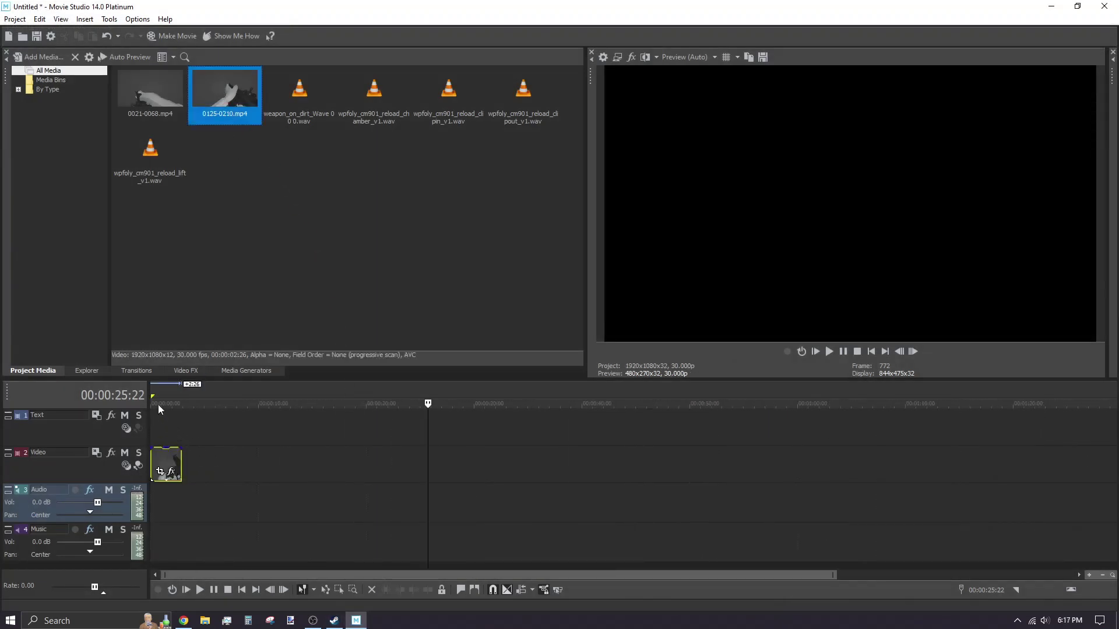
pyautogui.click(158, 404)
pyautogui.scroll(5, 201, 459)
pyautogui.scroll(5, 201, 460)
pyautogui.moveTo(392, 405); pyautogui.dragTo(431, 453)
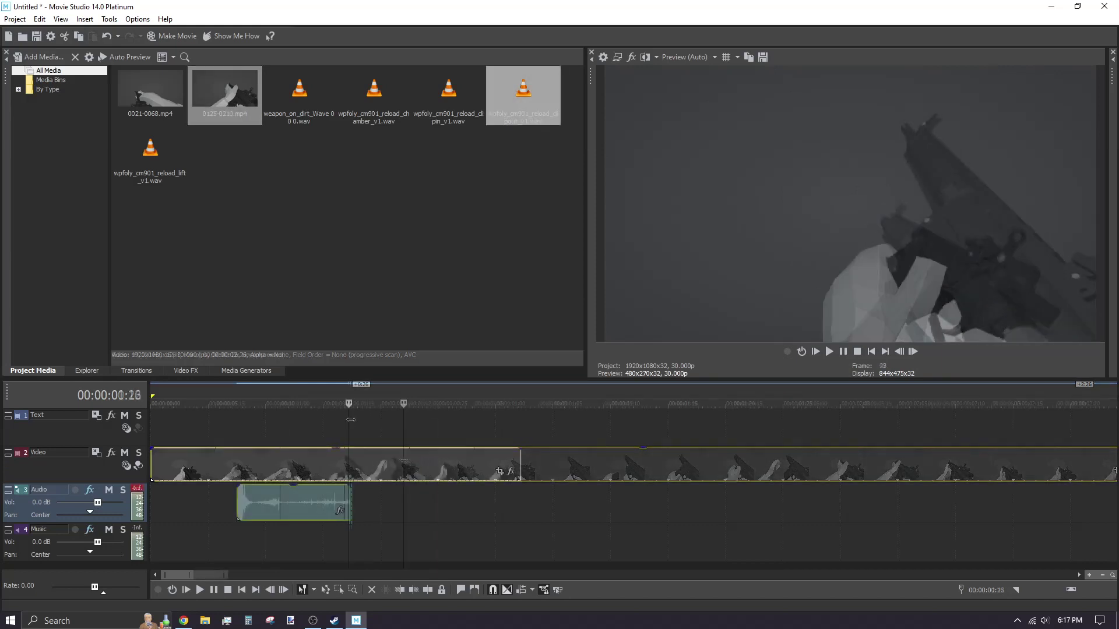
# Step: Lay the clip-out, clip-in and chamber reload sounds under the video, play back, then open Render As
pyautogui.moveTo(349, 425)
pyautogui.mouseDown()
pyautogui.moveTo(340, 425)
pyautogui.moveTo(359, 427)
pyautogui.mouseUp()
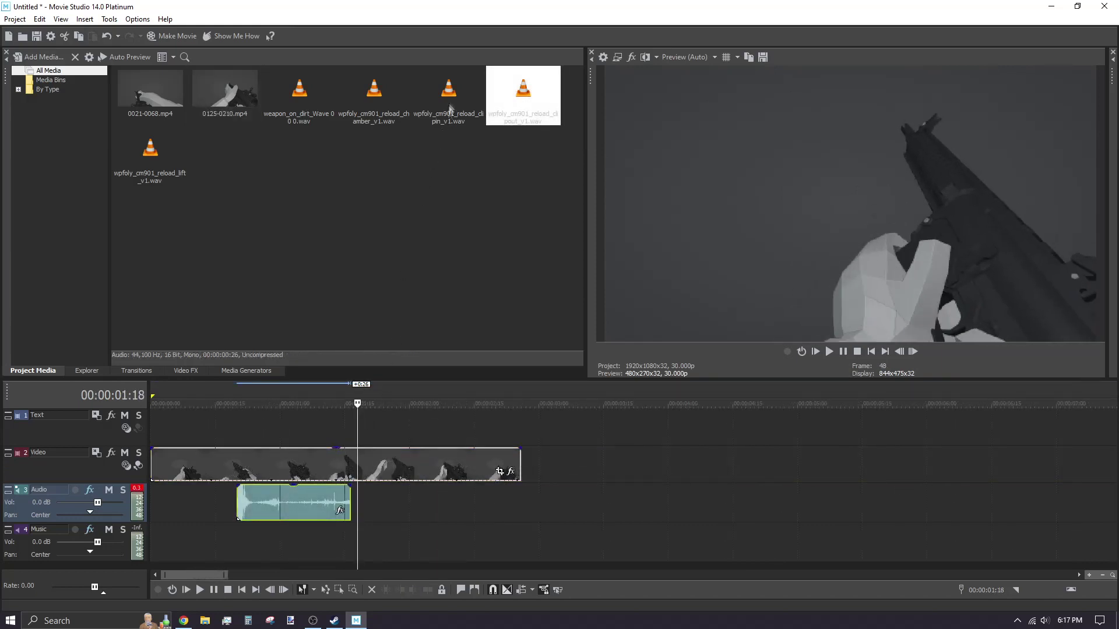
pyautogui.moveTo(450, 108); pyautogui.dragTo(465, 263)
pyautogui.moveTo(373, 551); pyautogui.dragTo(362, 547)
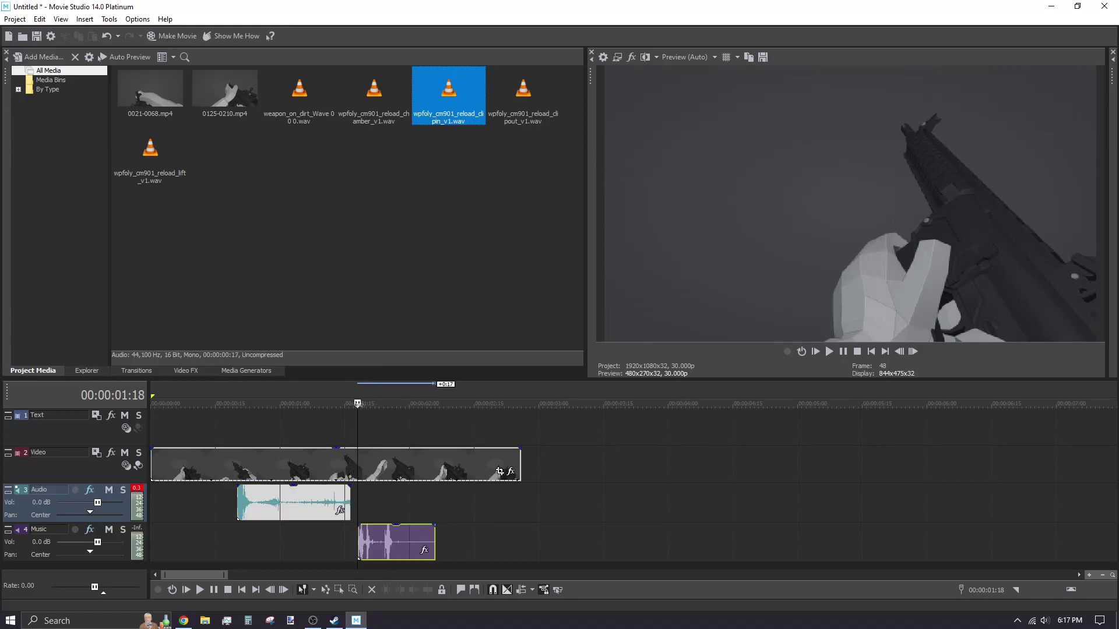
pyautogui.moveTo(357, 420); pyautogui.dragTo(418, 420)
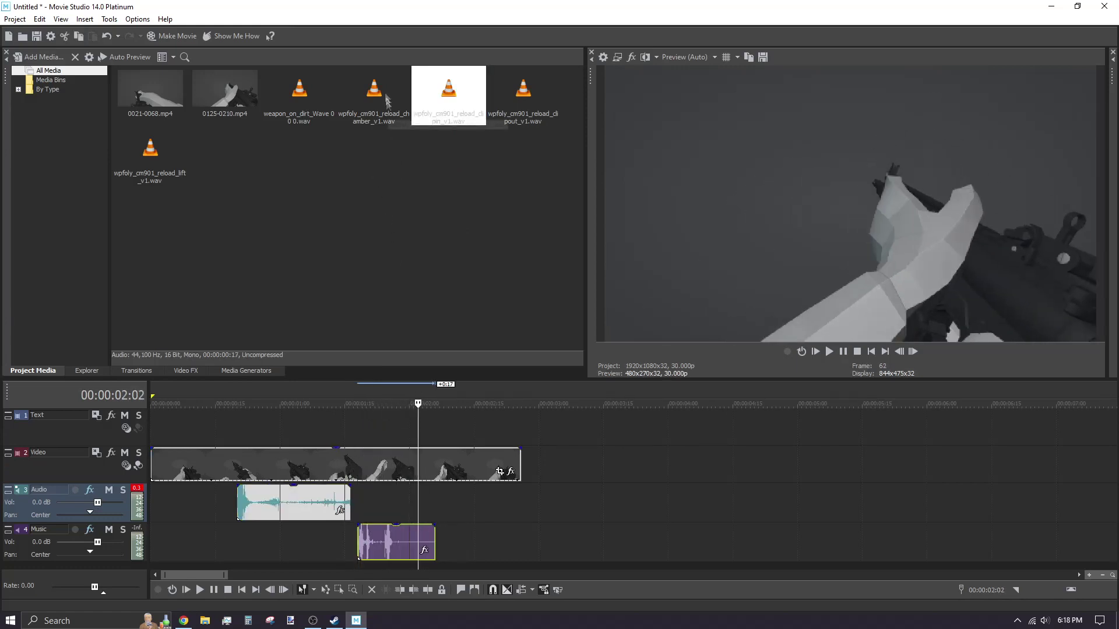
pyautogui.moveTo(374, 93); pyautogui.dragTo(425, 497)
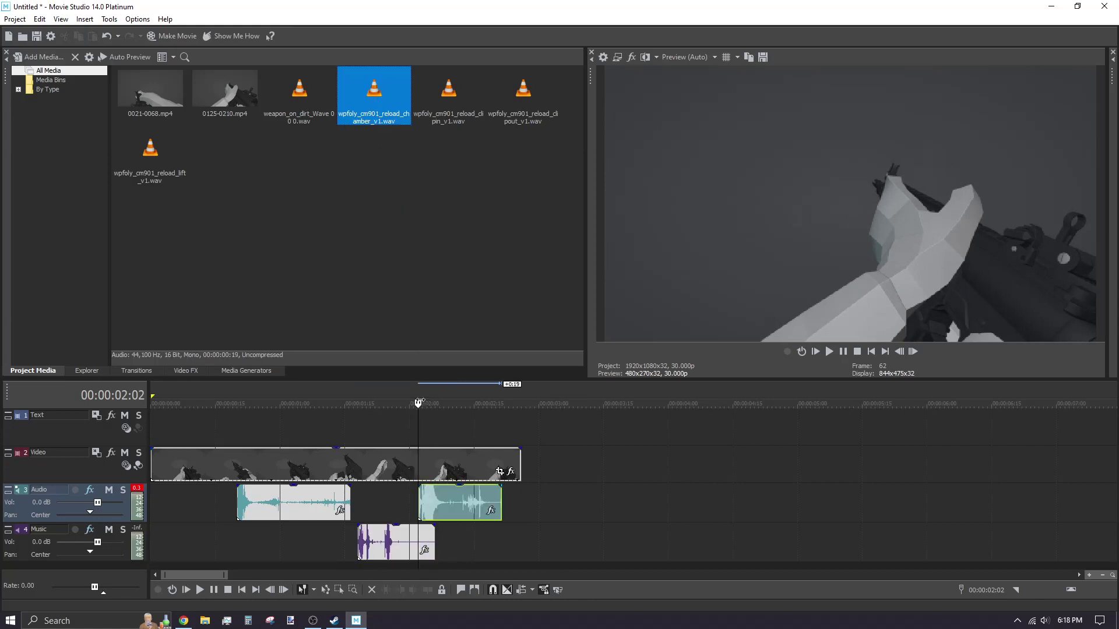
pyautogui.press('space')
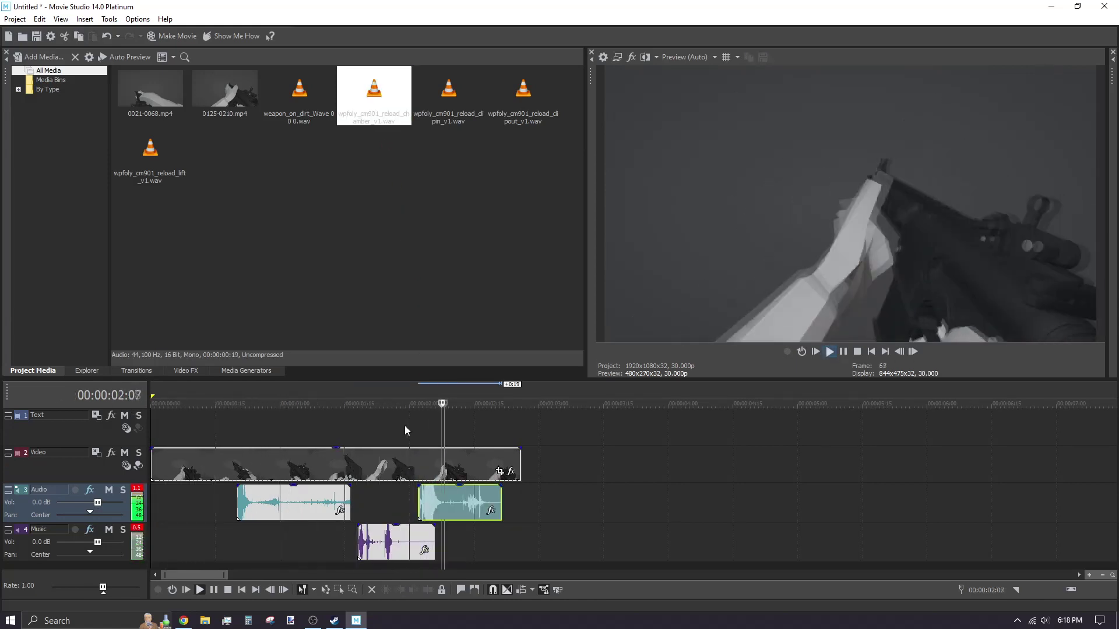
pyautogui.press('space')
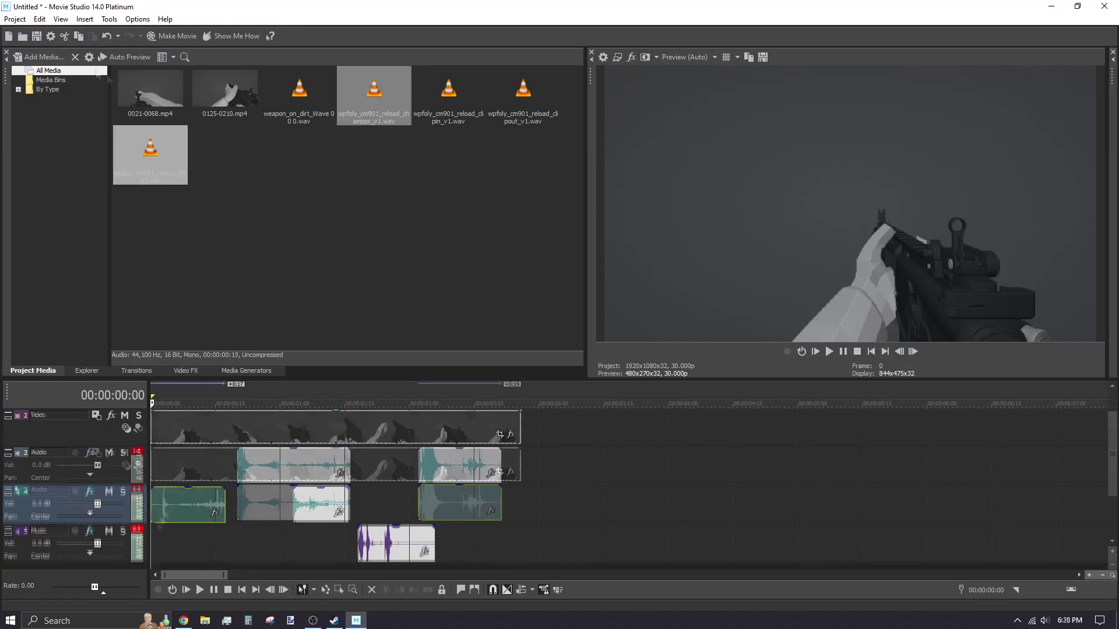
pyautogui.click(15, 19)
pyautogui.click(58, 122)
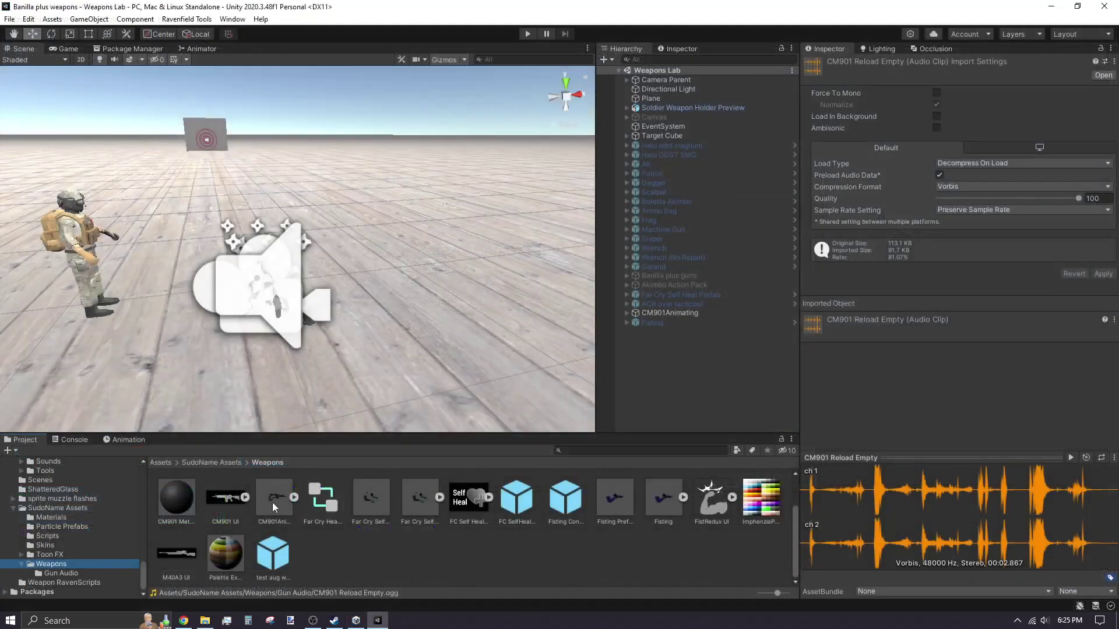
# Step: Add a PlaySoundBank event to CM901Animating's CM901 Reload clip and apply the import settings
pyautogui.click(275, 500)
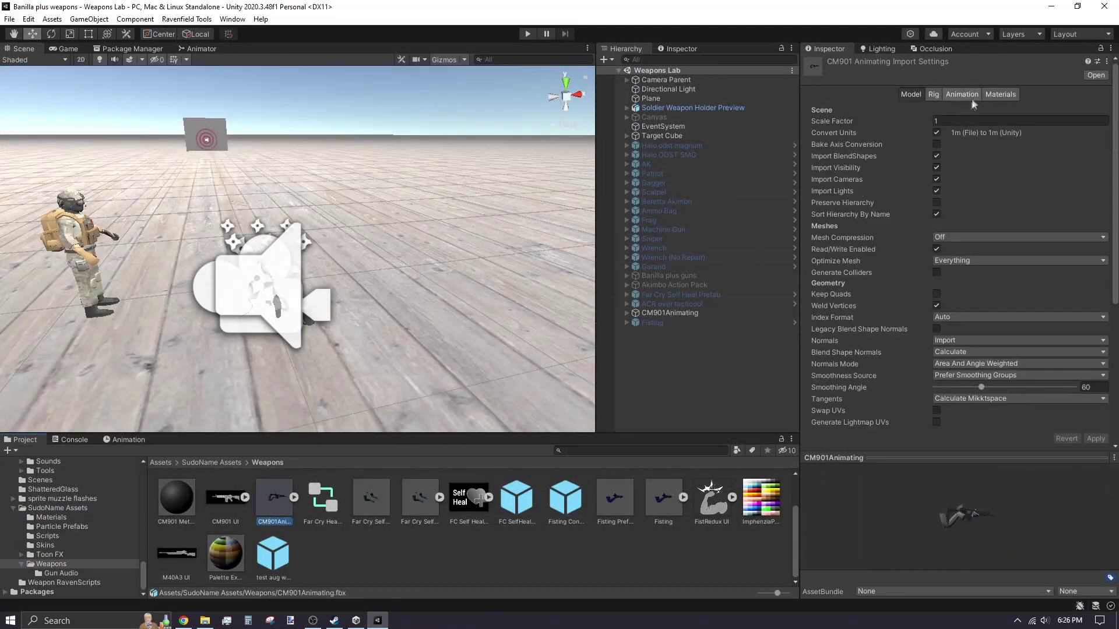
pyautogui.click(960, 95)
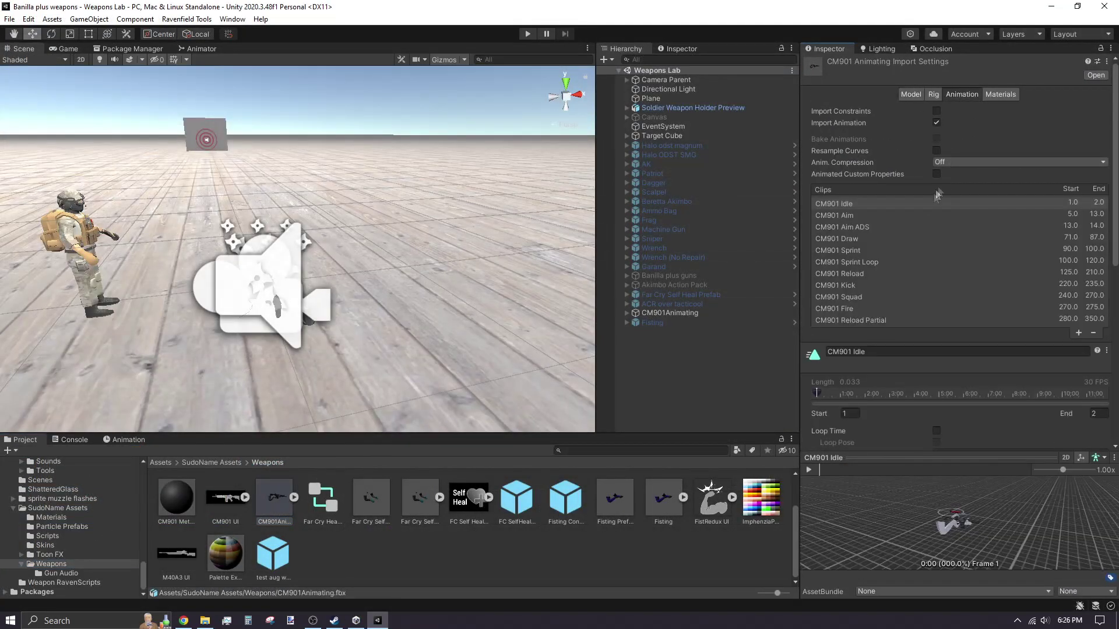
pyautogui.moveTo(419, 293); pyautogui.dragTo(499, 270, button='middle')
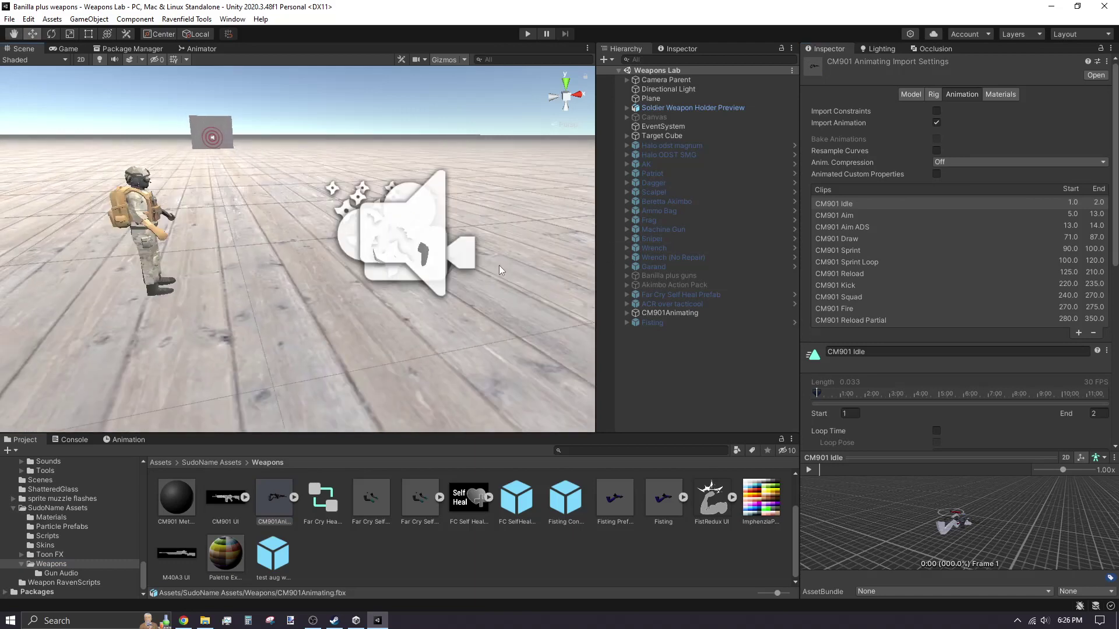
pyautogui.click(851, 274)
pyautogui.scroll(-4, 816, 297)
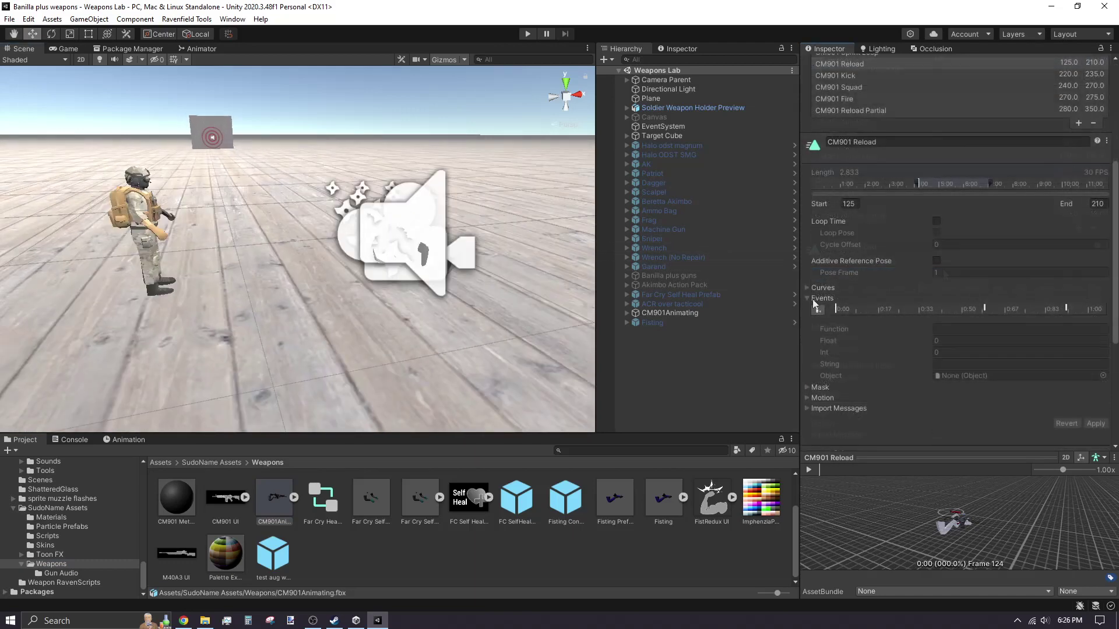
pyautogui.click(818, 310)
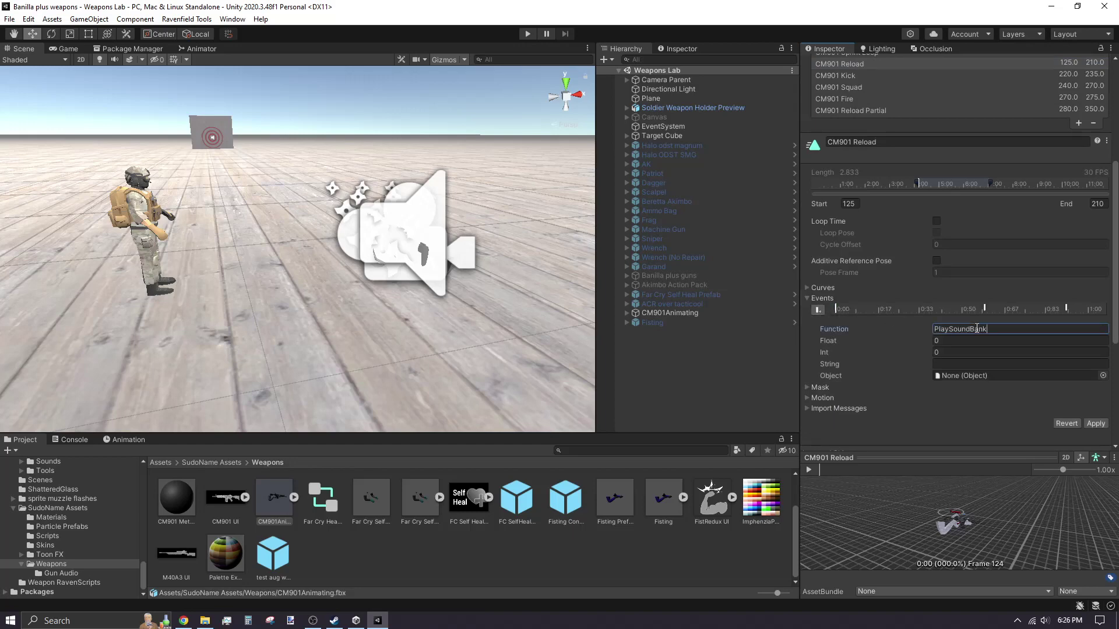
pyautogui.write('nk')
pyautogui.click(952, 352)
pyautogui.click(1093, 424)
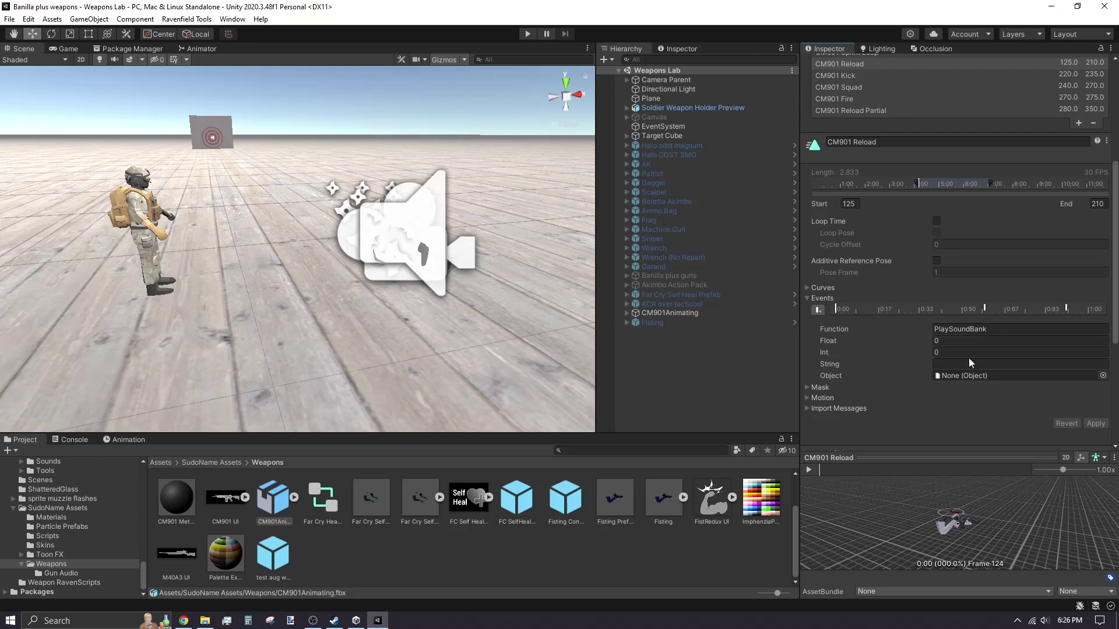
# Step: Add an event with Int 1 at frame 300 of the CM901 Reload Partial clip
pyautogui.click(858, 110)
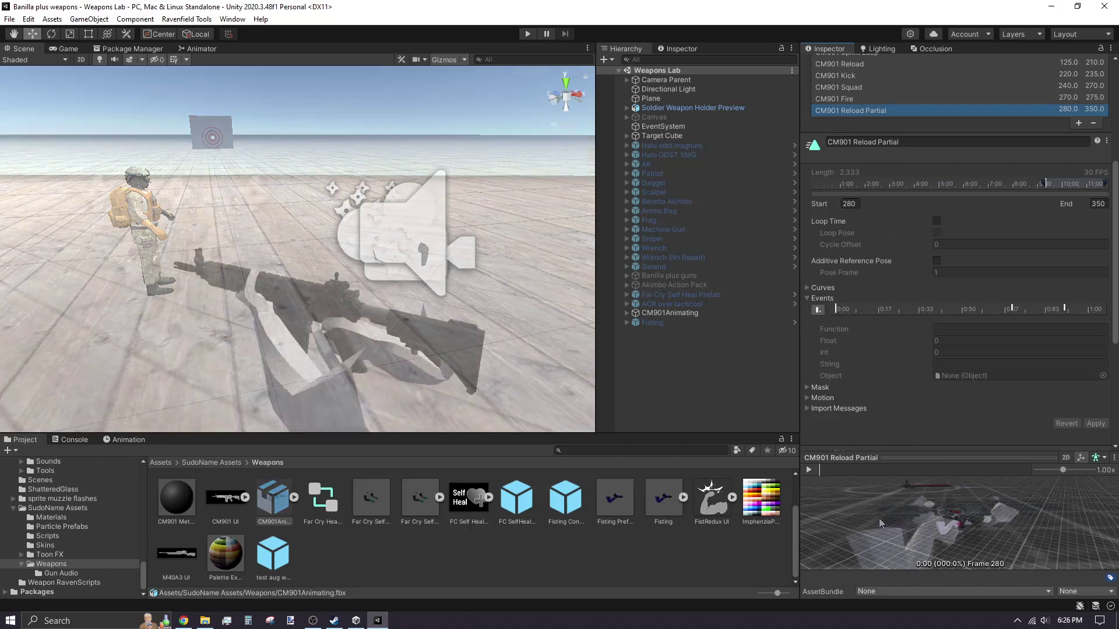
pyautogui.scroll(5, 879, 519)
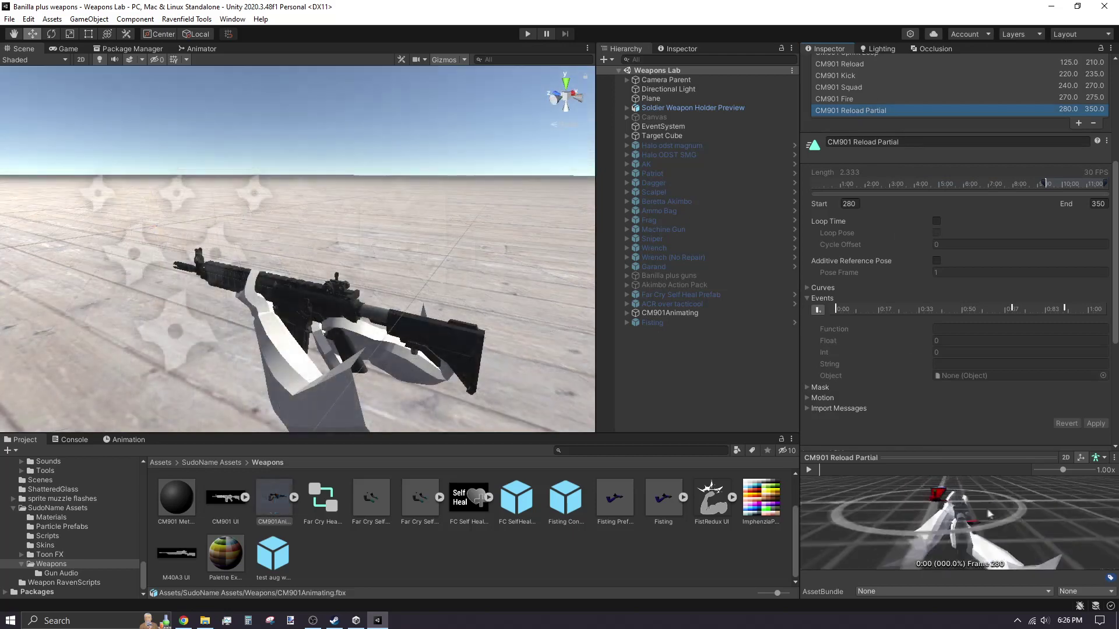
pyautogui.moveTo(878, 518); pyautogui.dragTo(889, 476)
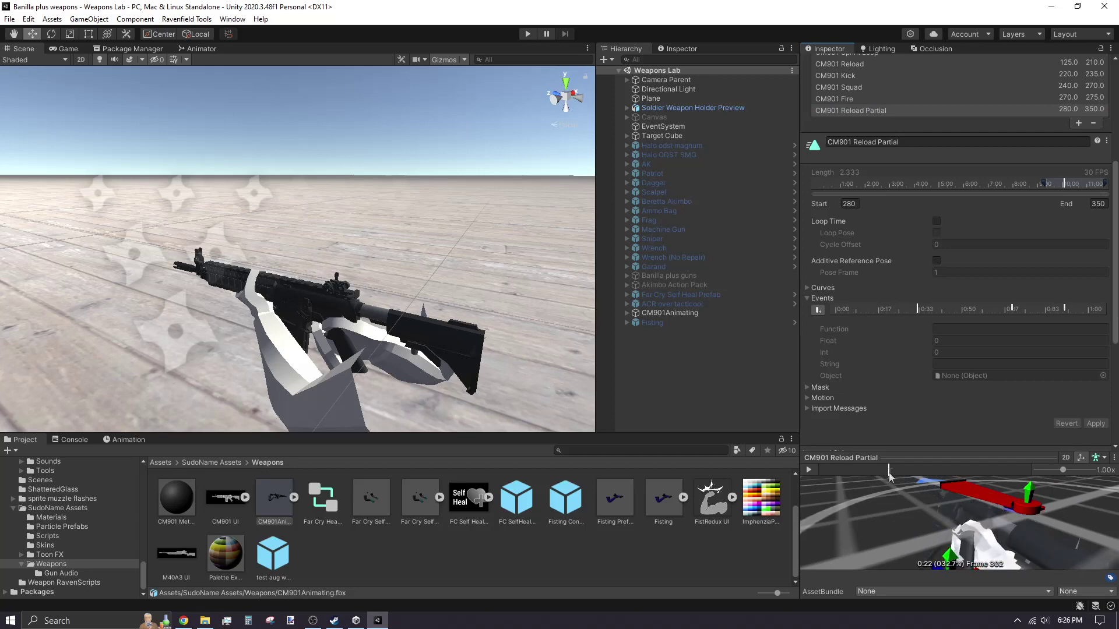
pyautogui.moveTo(897, 495); pyautogui.dragTo(927, 510, button='right')
pyautogui.moveTo(928, 510); pyautogui.dragTo(938, 484, button='middle')
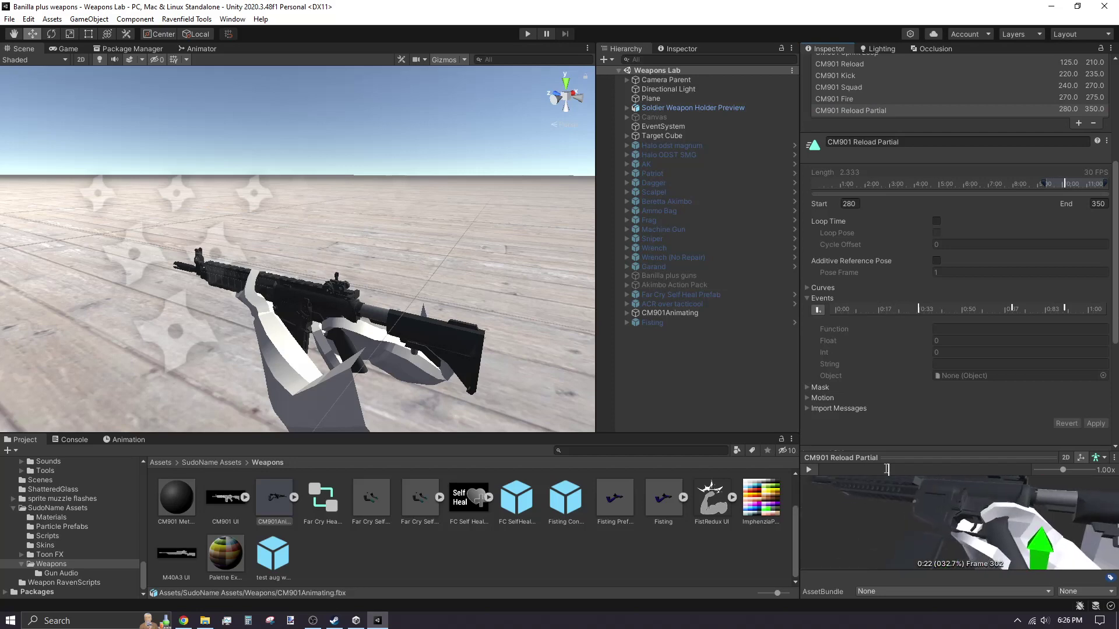
pyautogui.moveTo(888, 472); pyautogui.dragTo(883, 473)
pyautogui.click(817, 310)
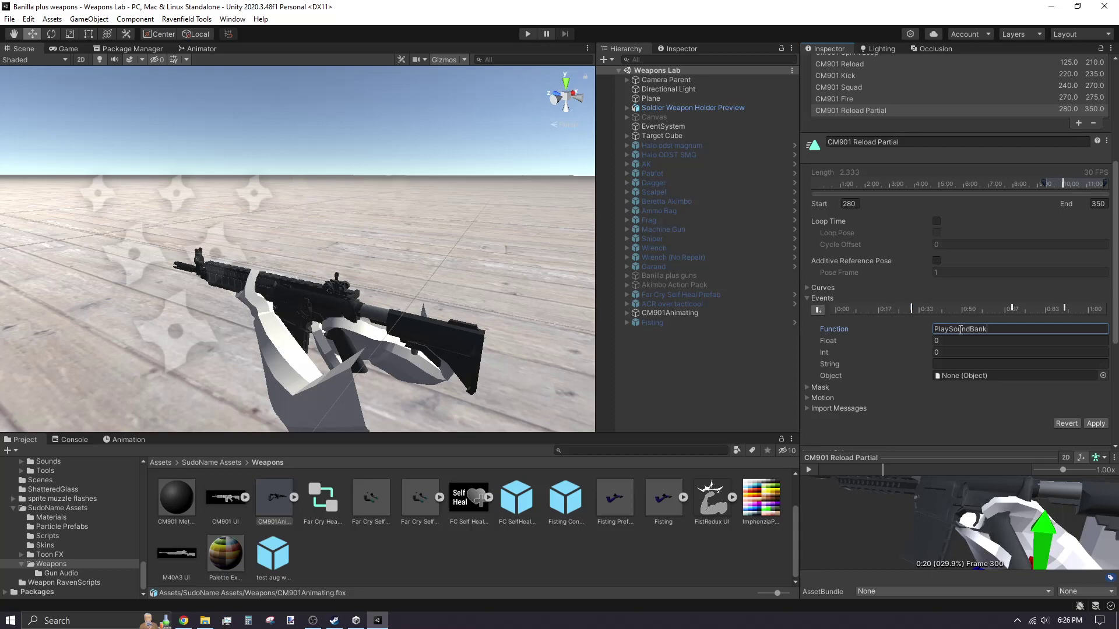
pyautogui.click(972, 353)
pyautogui.write('1')
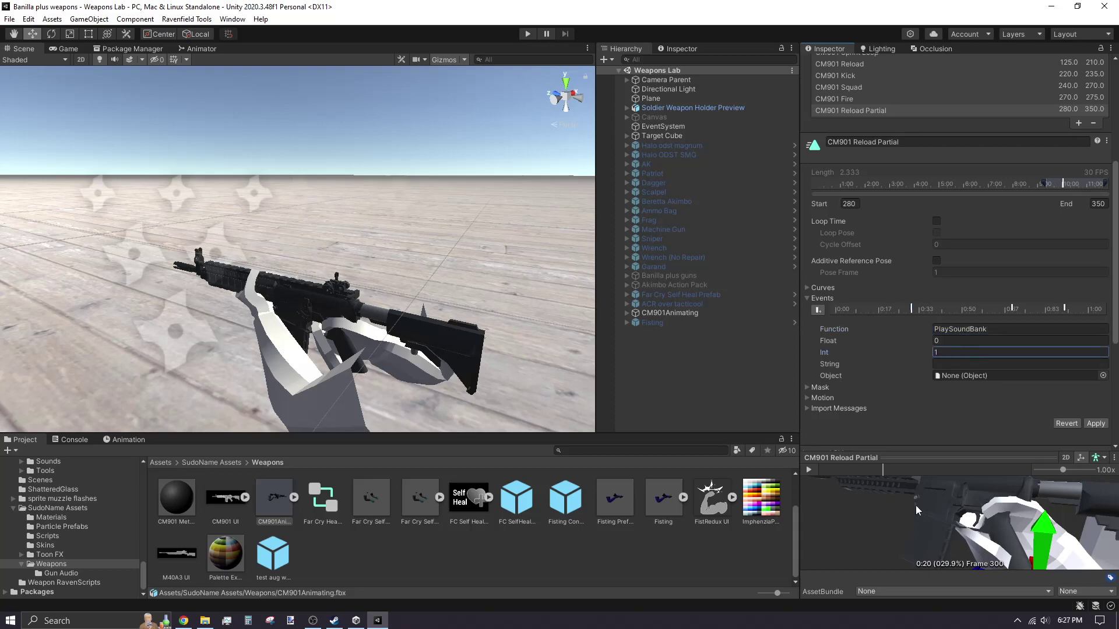
# Step: Add a PlaySoundBank event with Int 2 at a later frame and apply the changes
pyautogui.moveTo(883, 470); pyautogui.dragTo(963, 475)
pyautogui.click(817, 311)
pyautogui.click(953, 327)
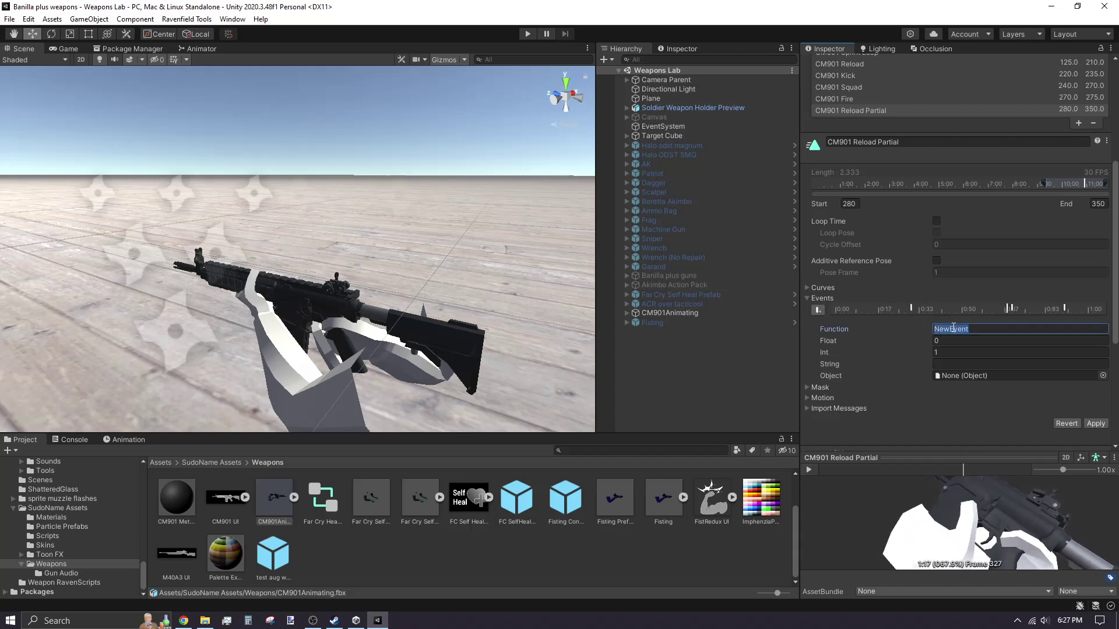
pyautogui.write('PlaySoundBank')
pyautogui.click(944, 352)
pyautogui.write('2')
pyautogui.click(1089, 423)
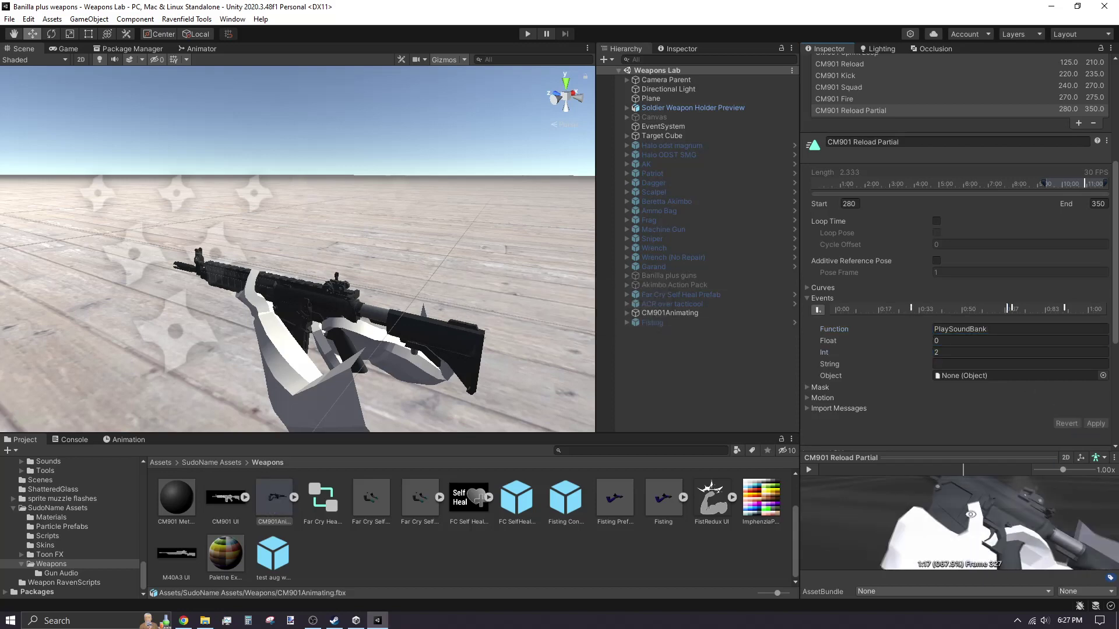
# Step: Add a third event a few frames earlier and edit its Int value
pyautogui.moveTo(962, 471); pyautogui.dragTo(924, 475)
pyautogui.click(818, 309)
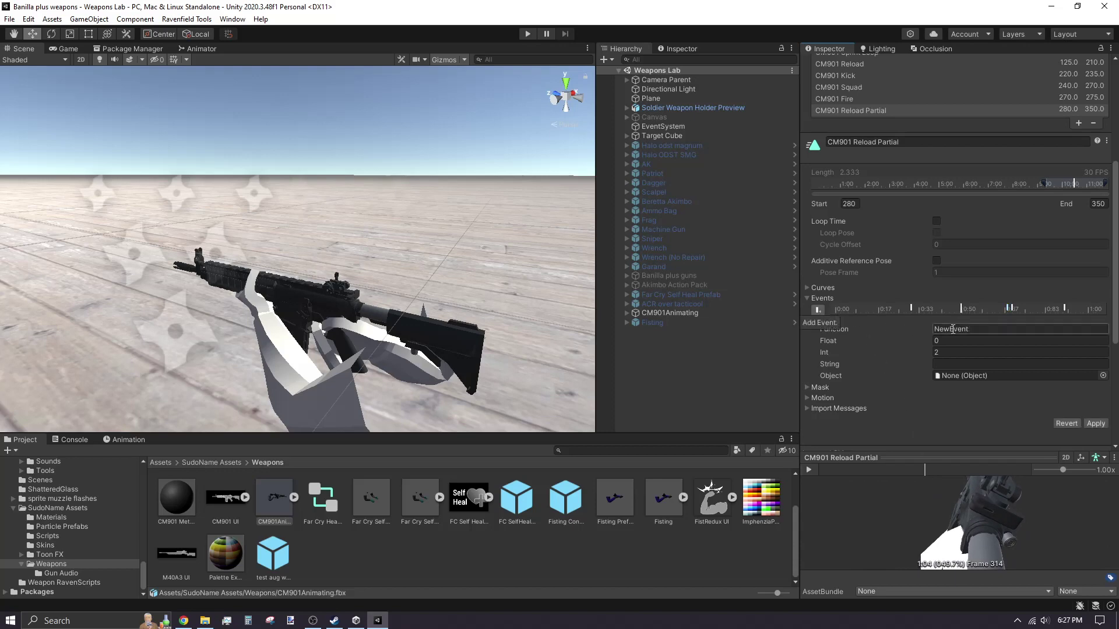
pyautogui.click(961, 352)
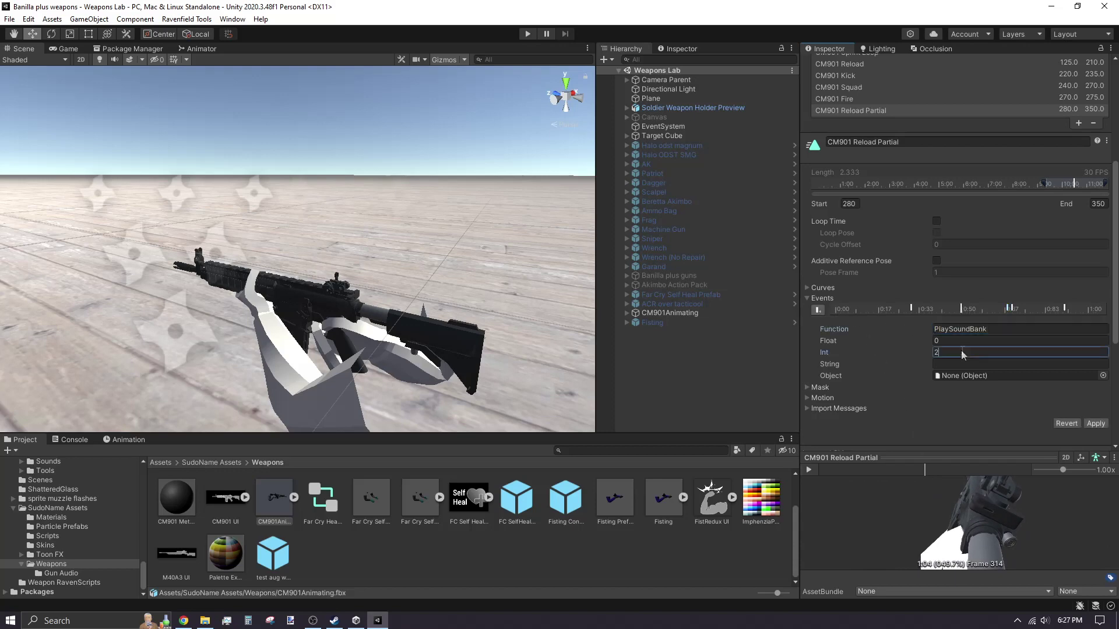
# Step: Collapse the Audio Source and Weapon components and add a Sound Bank component to CM901Animating
pyautogui.moveTo(931, 538); pyautogui.dragTo(1029, 488)
pyautogui.click(806, 260)
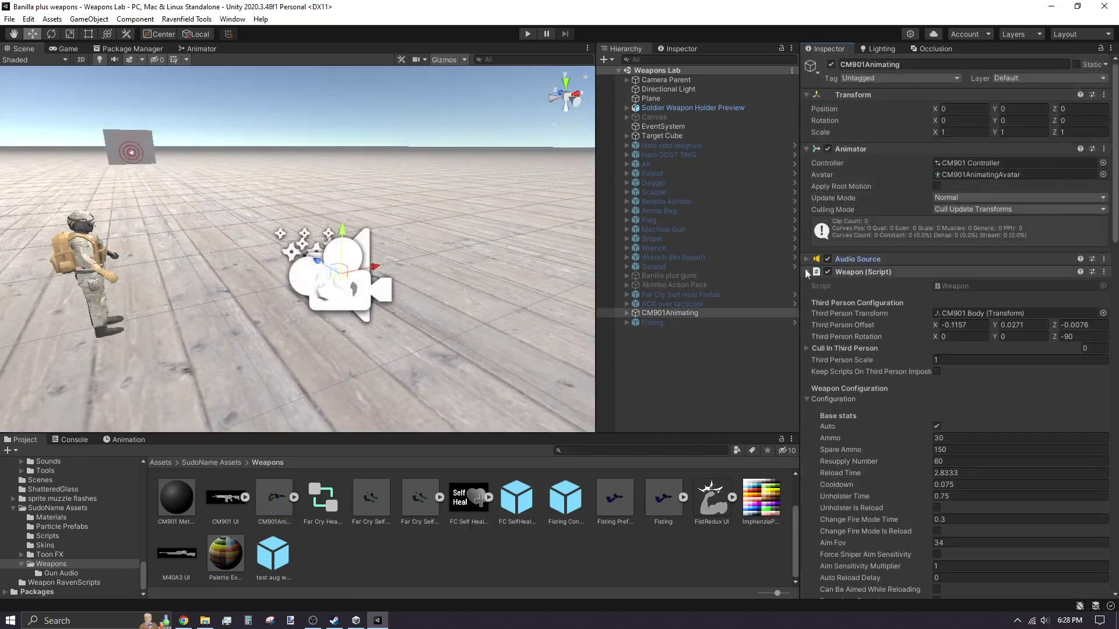
pyautogui.click(807, 272)
pyautogui.click(929, 289)
pyautogui.write('sound')
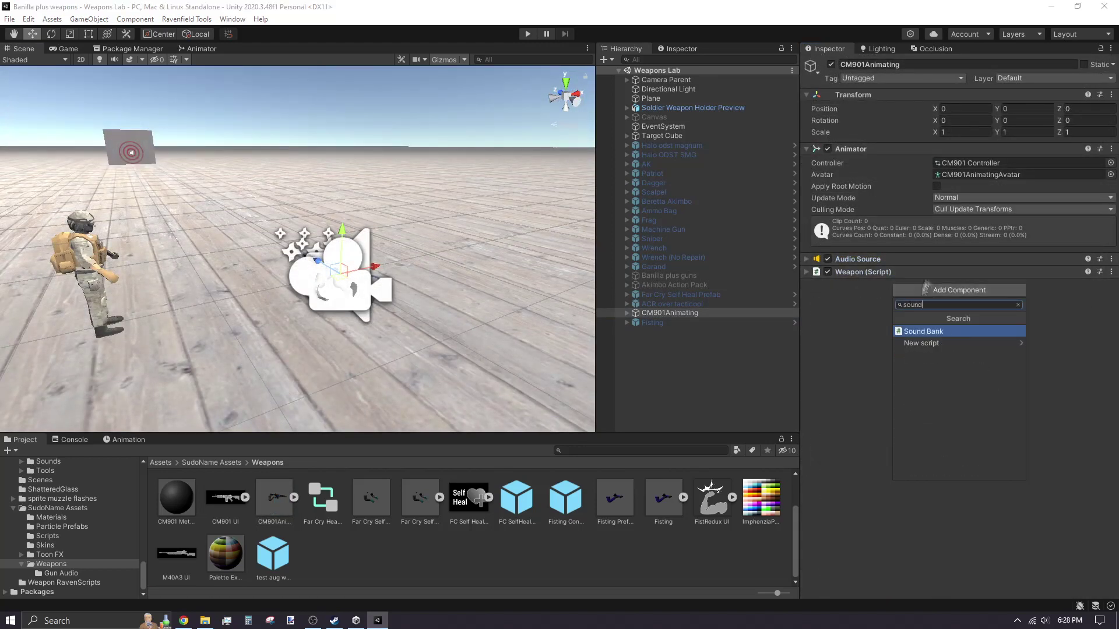
pyautogui.click(919, 332)
pyautogui.click(806, 285)
# Step: Create a child Audio Source under CM901Animating named SoundBank Audio Source
pyautogui.moveTo(454, 280); pyautogui.dragTo(375, 257, button='right')
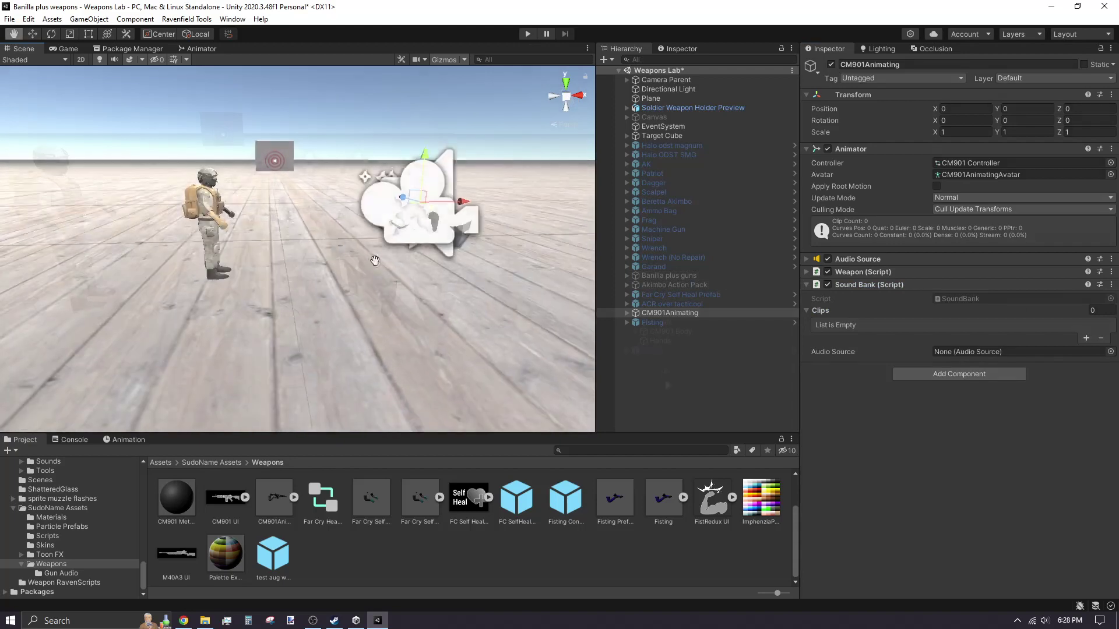
pyautogui.click(375, 257)
pyautogui.rightClick(659, 315)
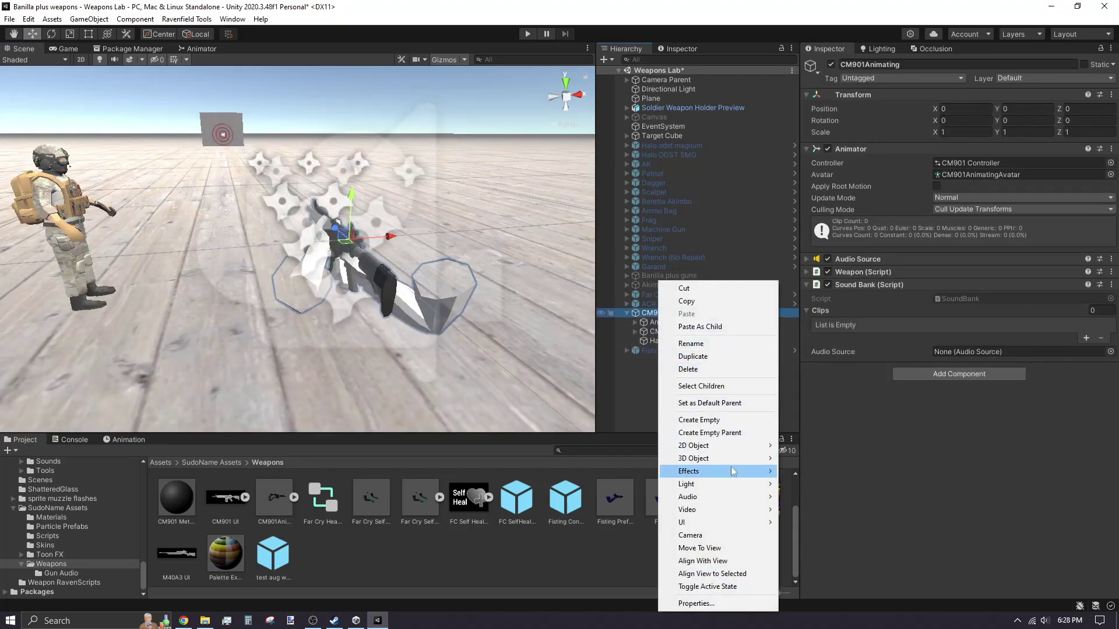
pyautogui.moveTo(739, 505)
pyautogui.click(819, 497)
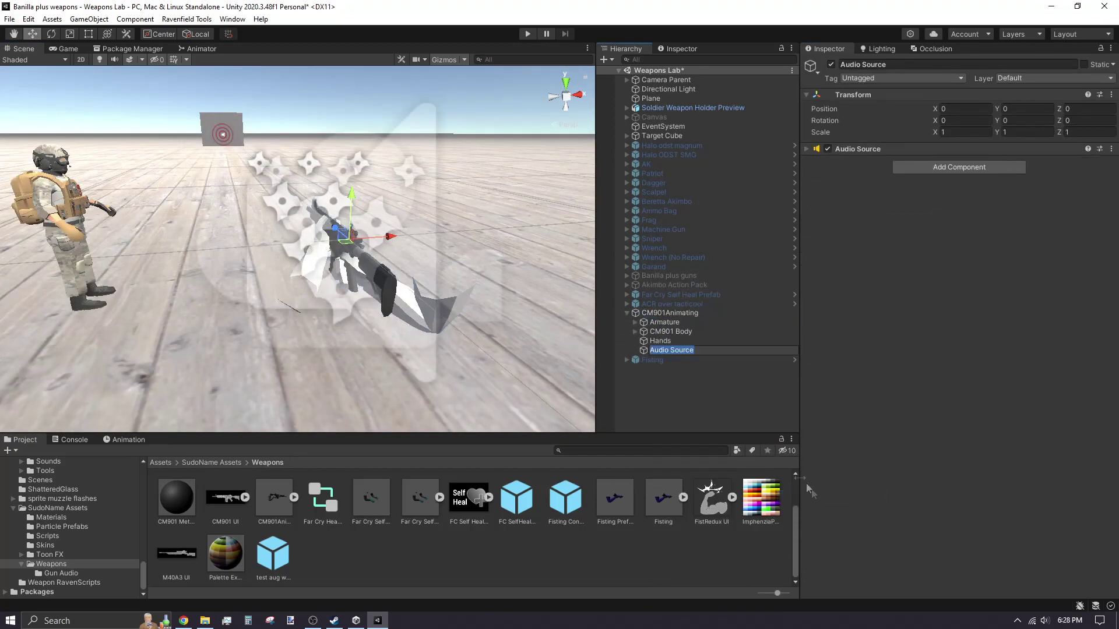
pyautogui.click(922, 63)
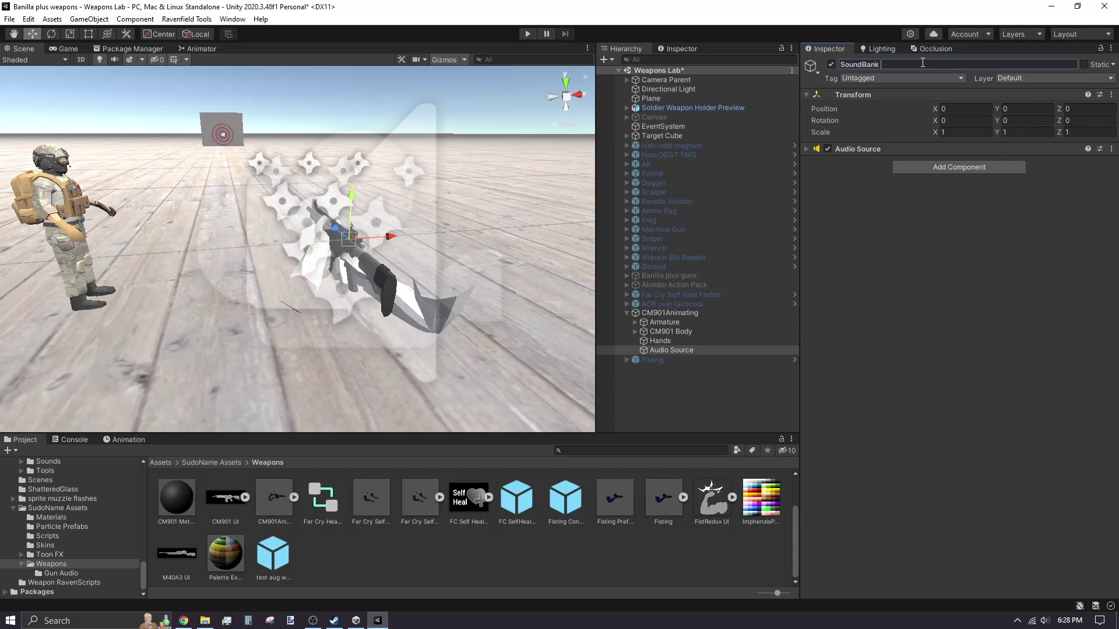
pyautogui.click(807, 149)
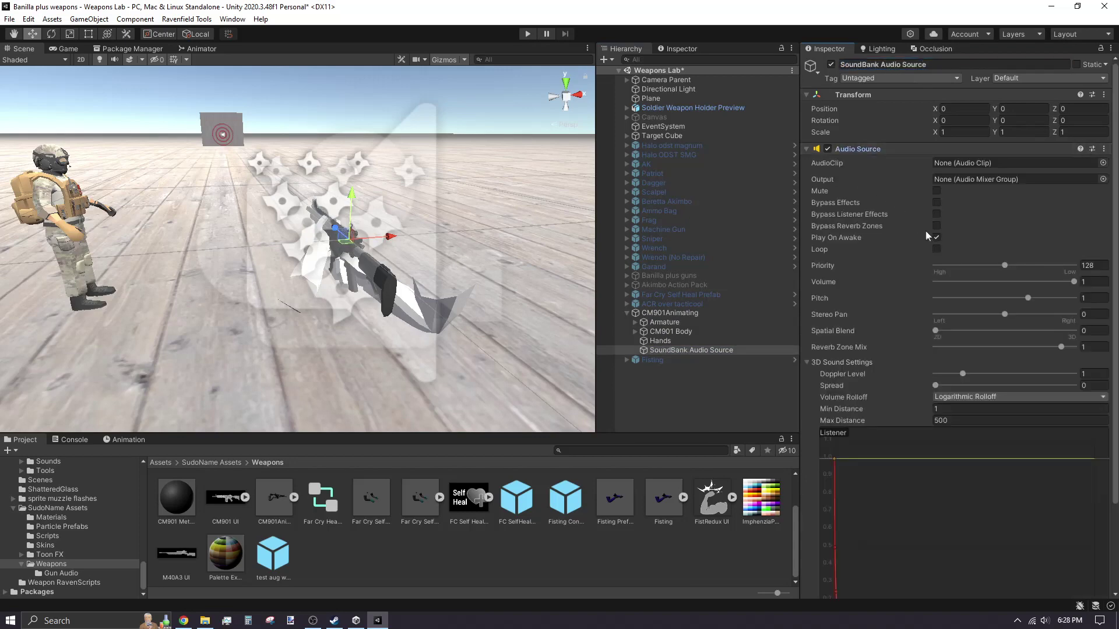
pyautogui.doubleClick(669, 312)
pyautogui.scroll(-1, 914, 333)
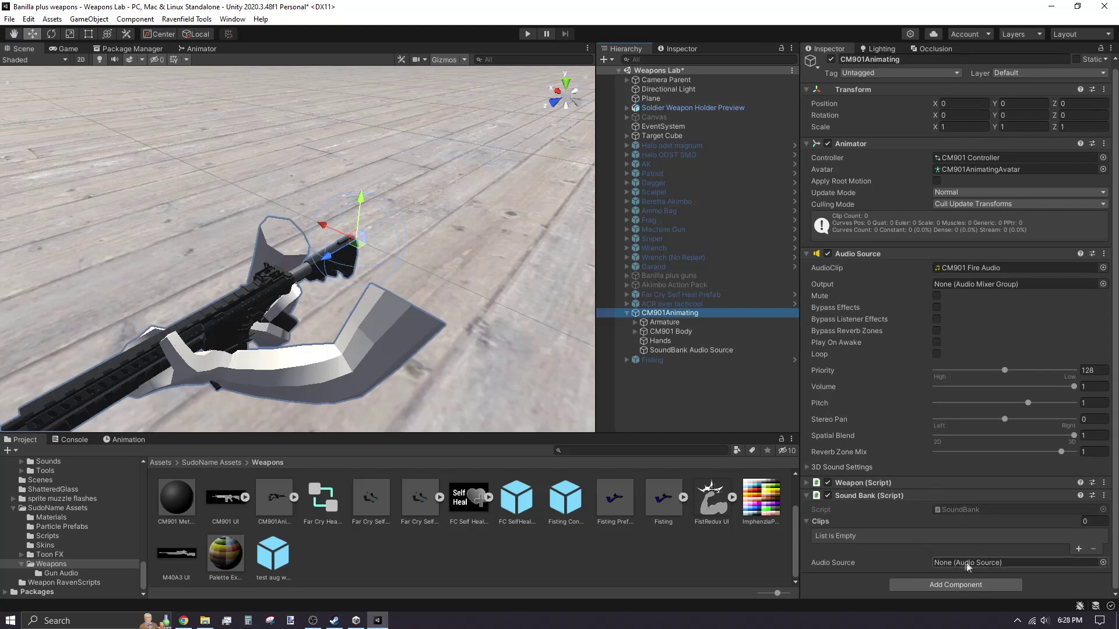
# Step: Assign SoundBank Audio Source to the Sound Bank's Audio Source field and add four empty clip slots
pyautogui.moveTo(691, 350); pyautogui.dragTo(961, 563)
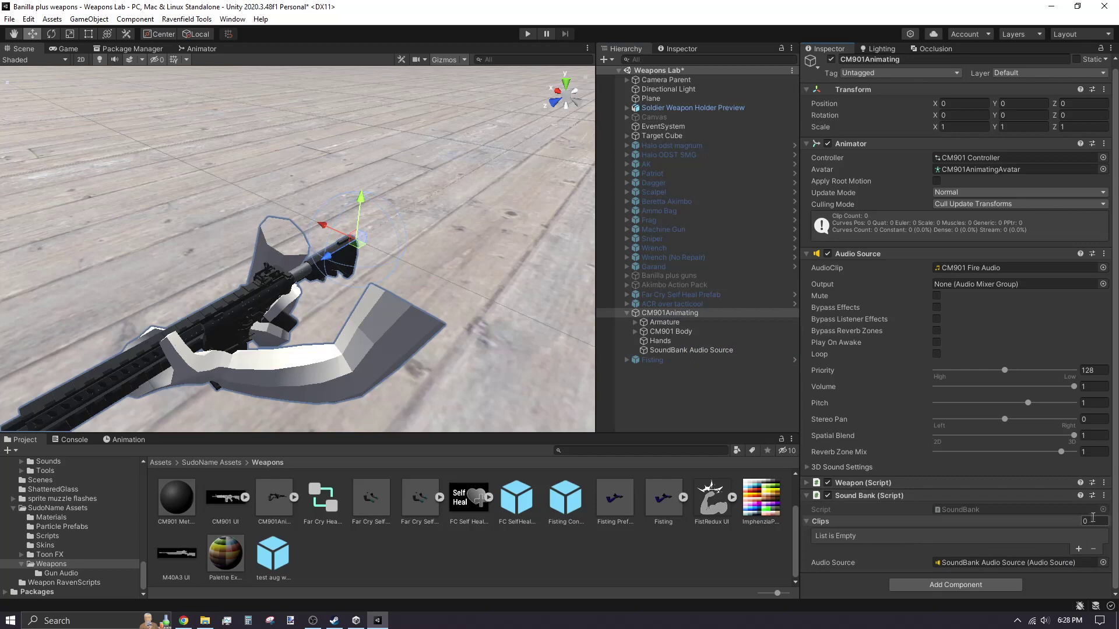
pyautogui.click(1079, 549)
pyautogui.click(1079, 550)
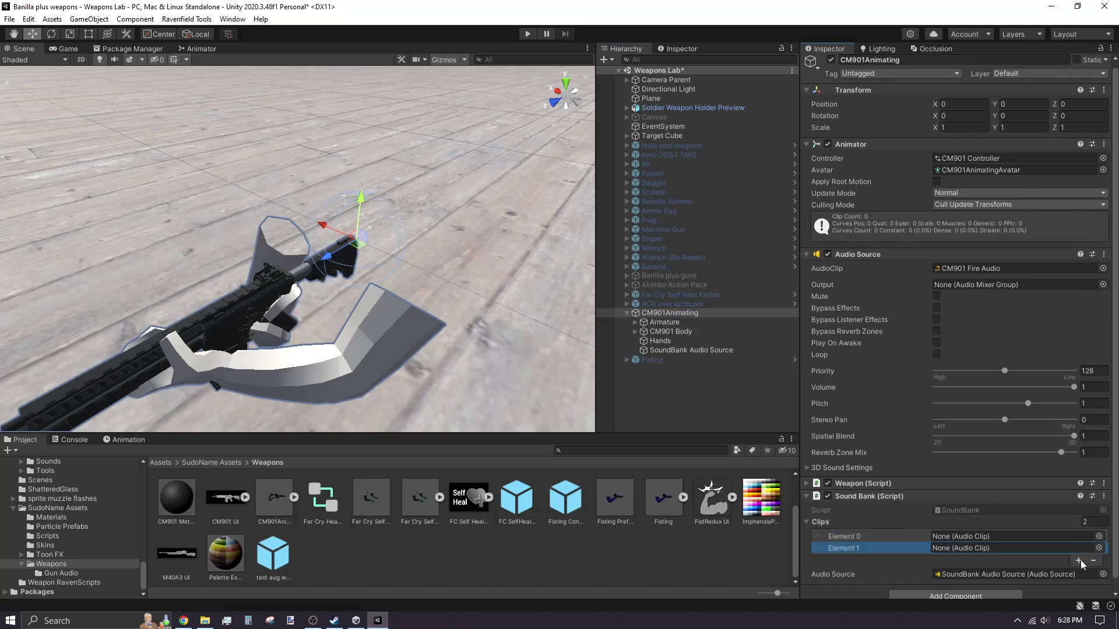
pyautogui.click(1080, 560)
pyautogui.click(1078, 572)
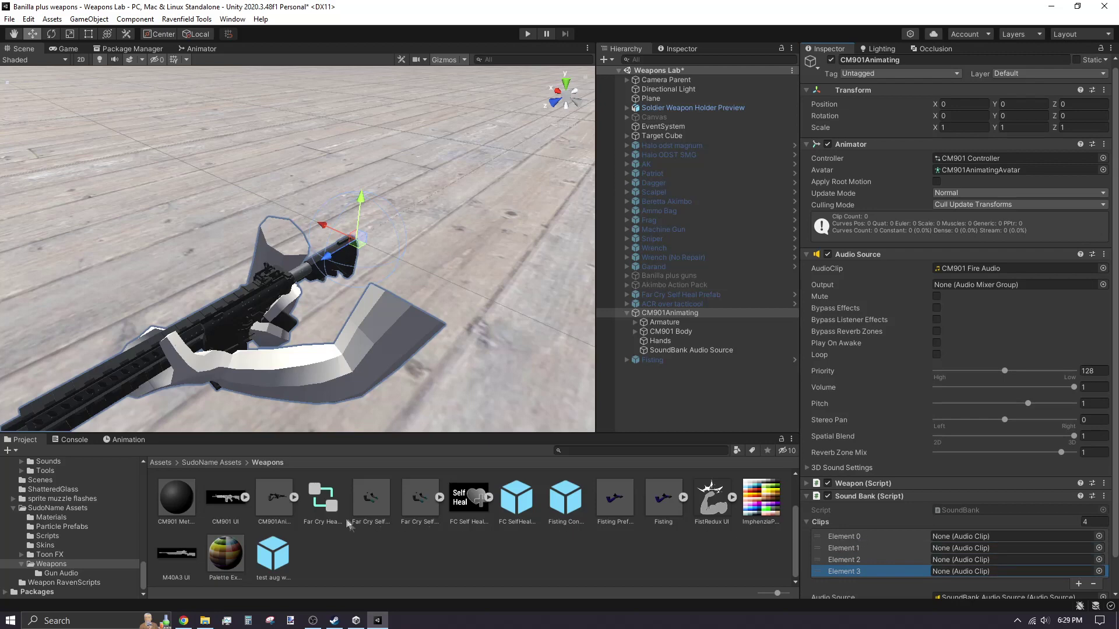
# Step: Check the CM901 Reload clip's first animation event, then pick an audio clip for Element 0
pyautogui.click(272, 499)
pyautogui.click(839, 268)
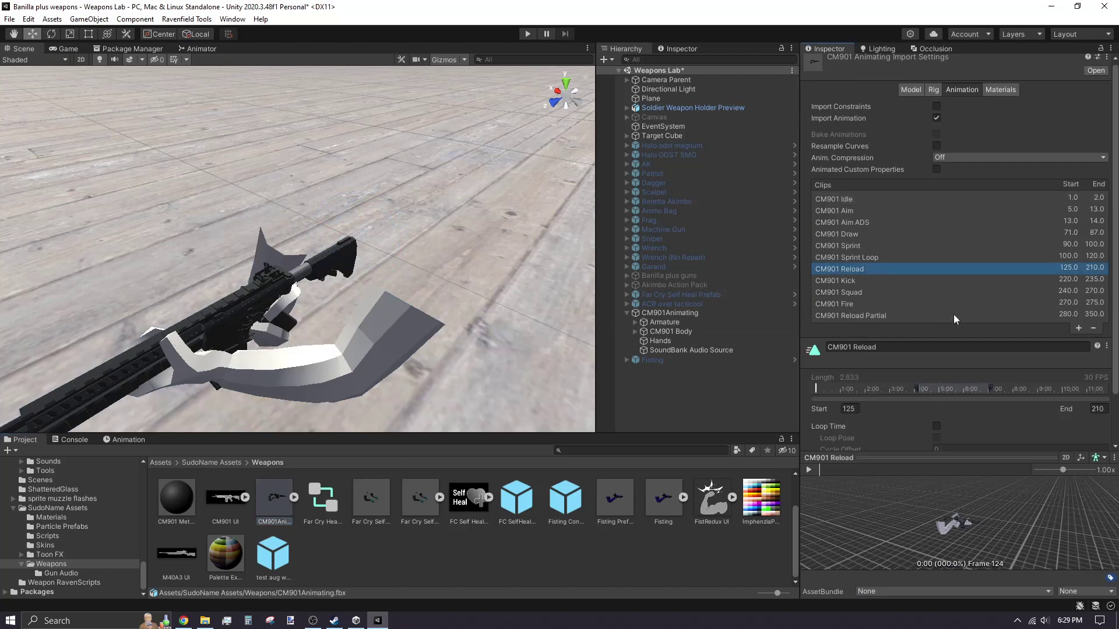
pyautogui.scroll(-3, 947, 332)
pyautogui.click(837, 322)
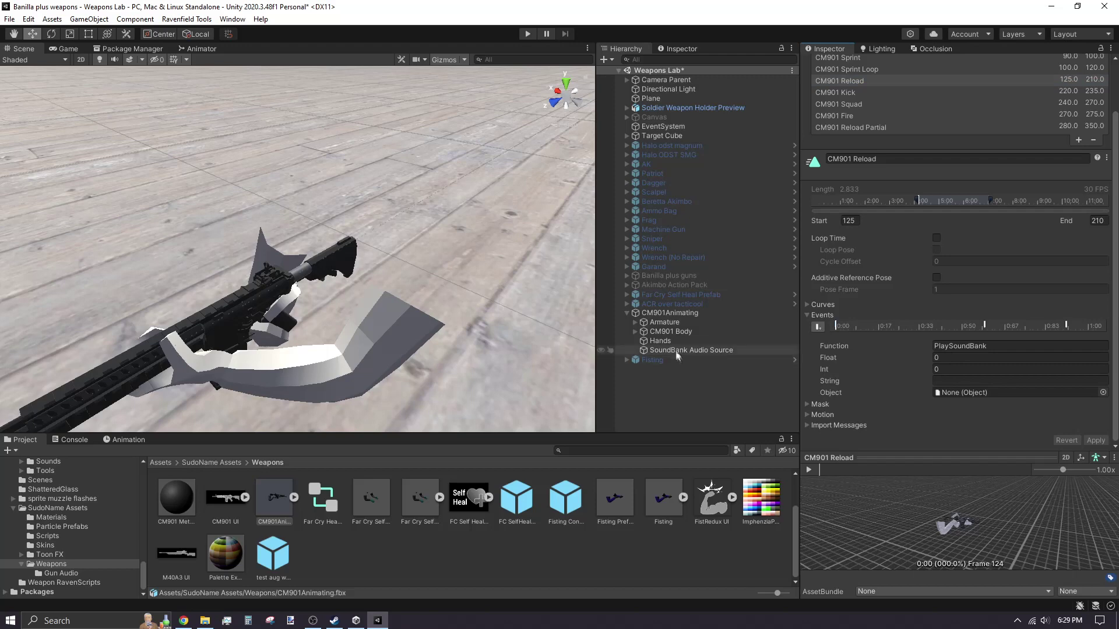
pyautogui.click(667, 315)
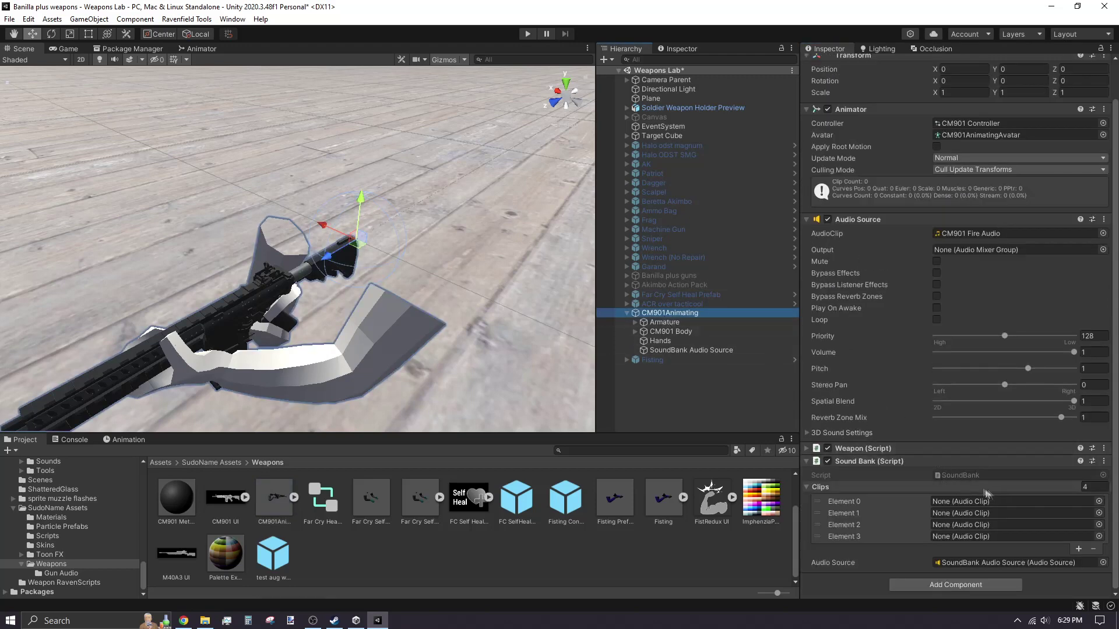
pyautogui.click(1100, 504)
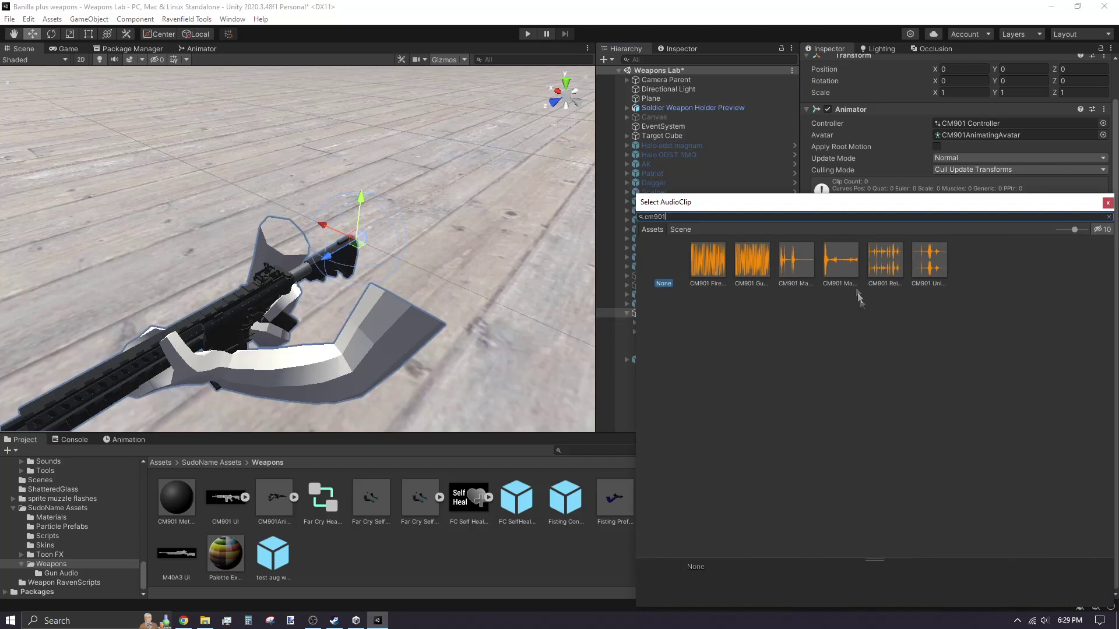
# Step: Fill the first three clip slots with CM901 Reload Empty, CM901 Mag Out and CM901 Mag In
pyautogui.click(883, 263)
pyautogui.doubleClick(884, 265)
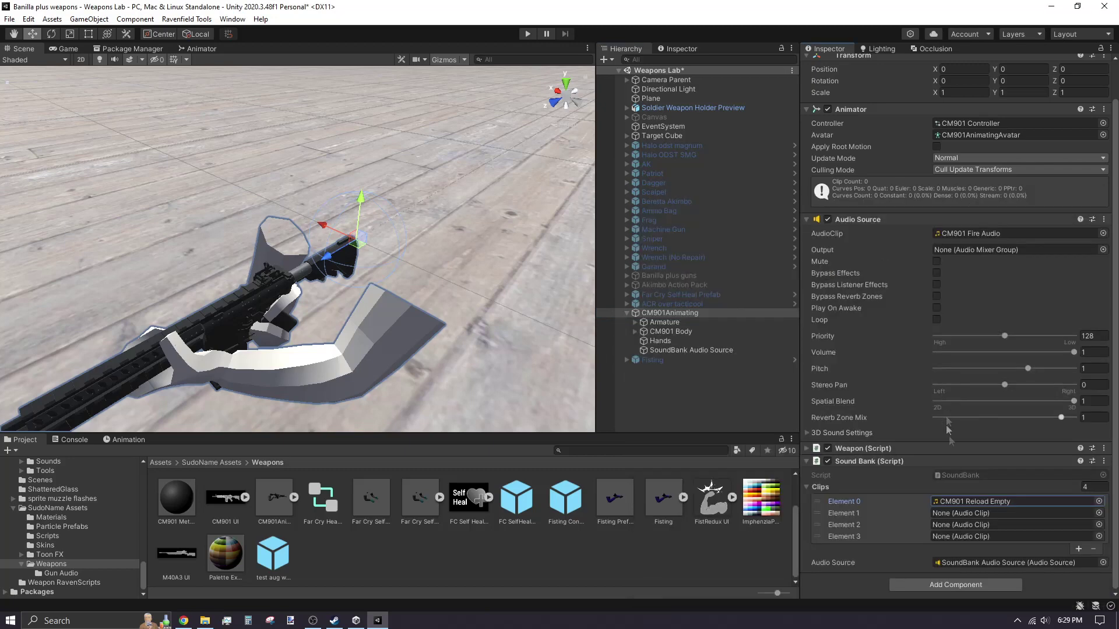
pyautogui.click(1099, 514)
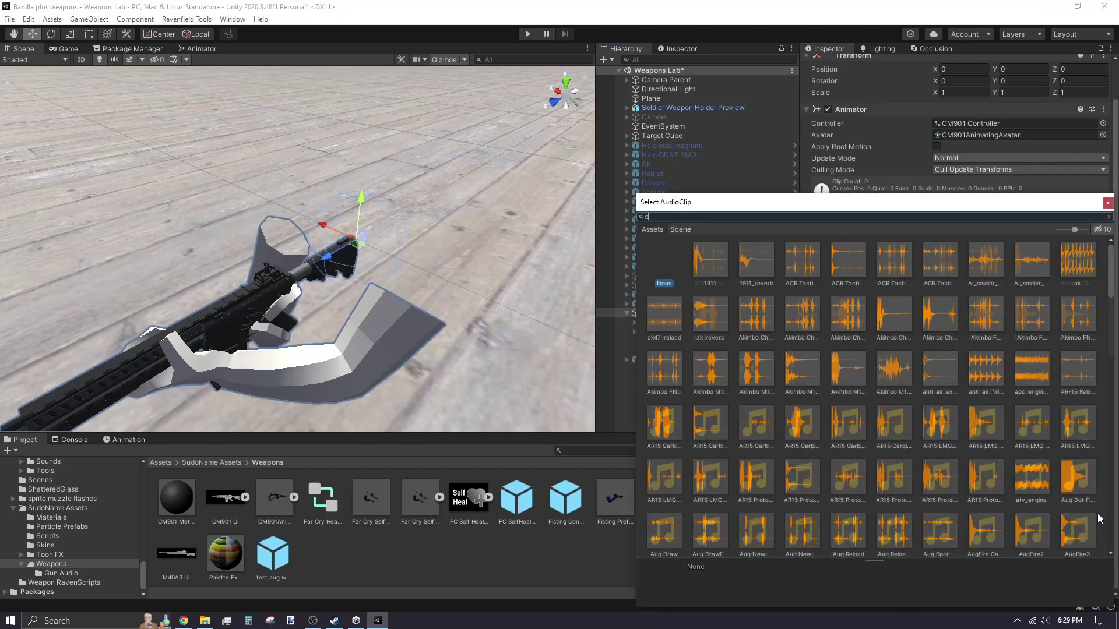
pyautogui.write('cm mag')
pyautogui.click(751, 268)
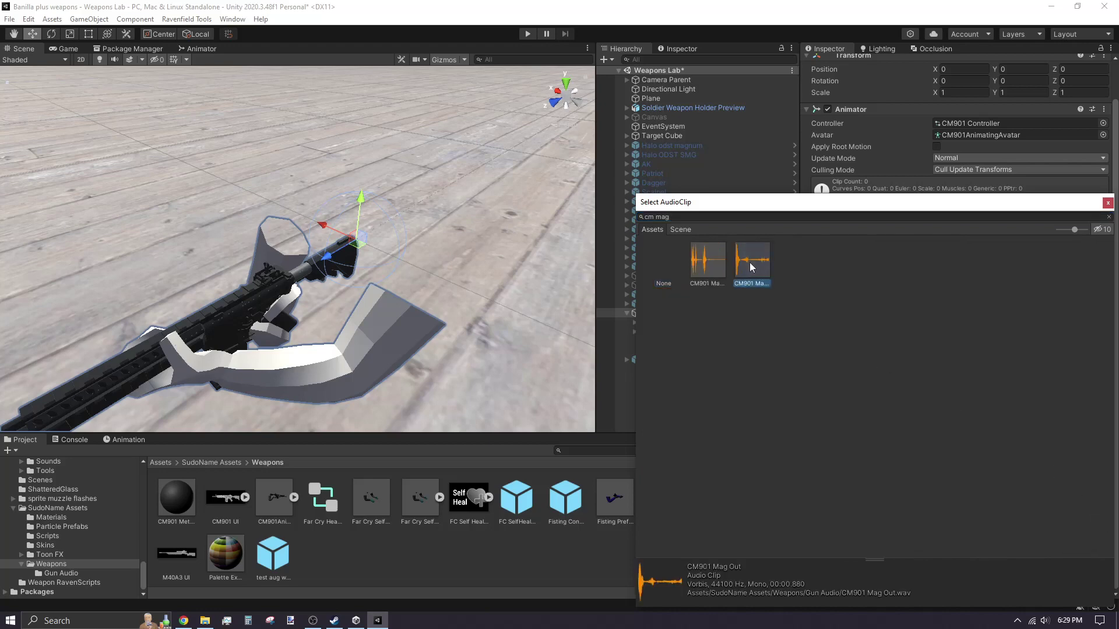
pyautogui.doubleClick(743, 268)
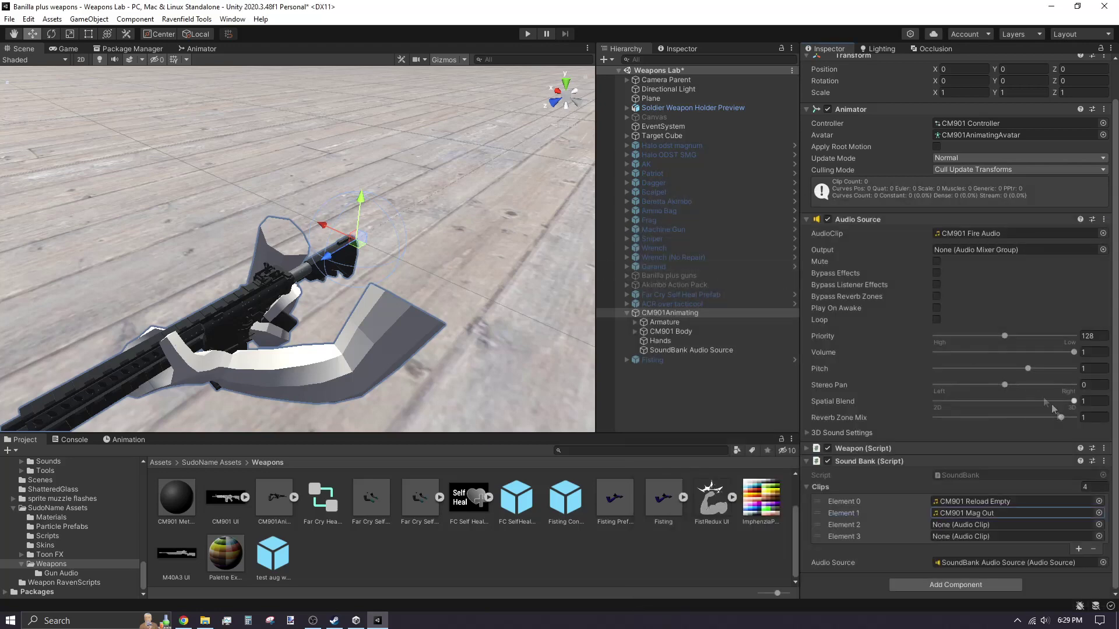
pyautogui.click(1099, 531)
pyautogui.write('cm mag')
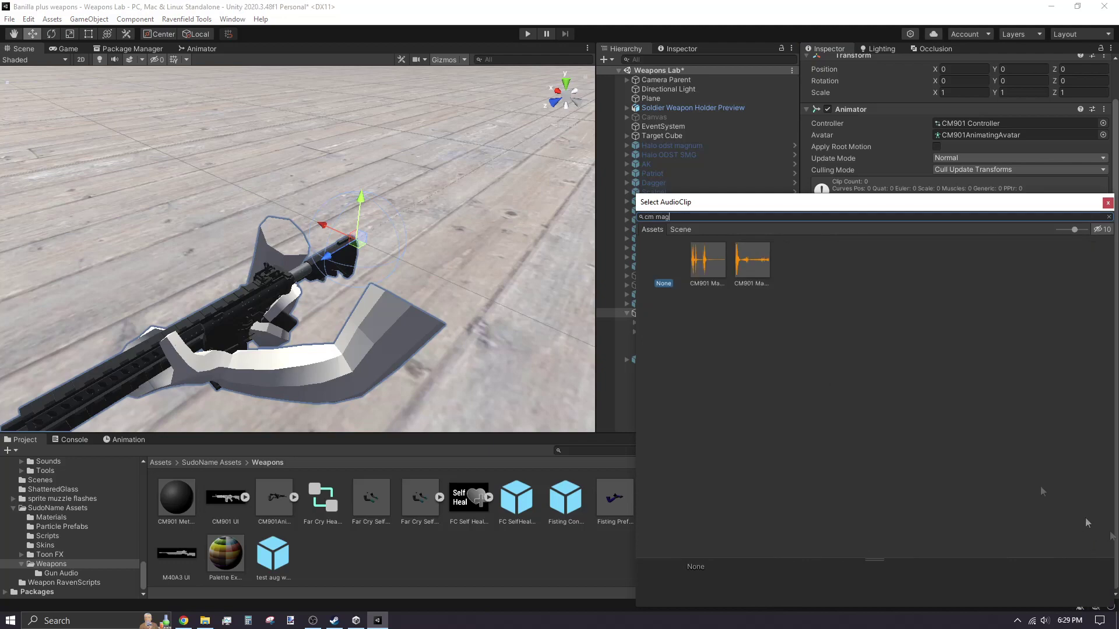
pyautogui.doubleClick(709, 265)
pyautogui.click(1099, 537)
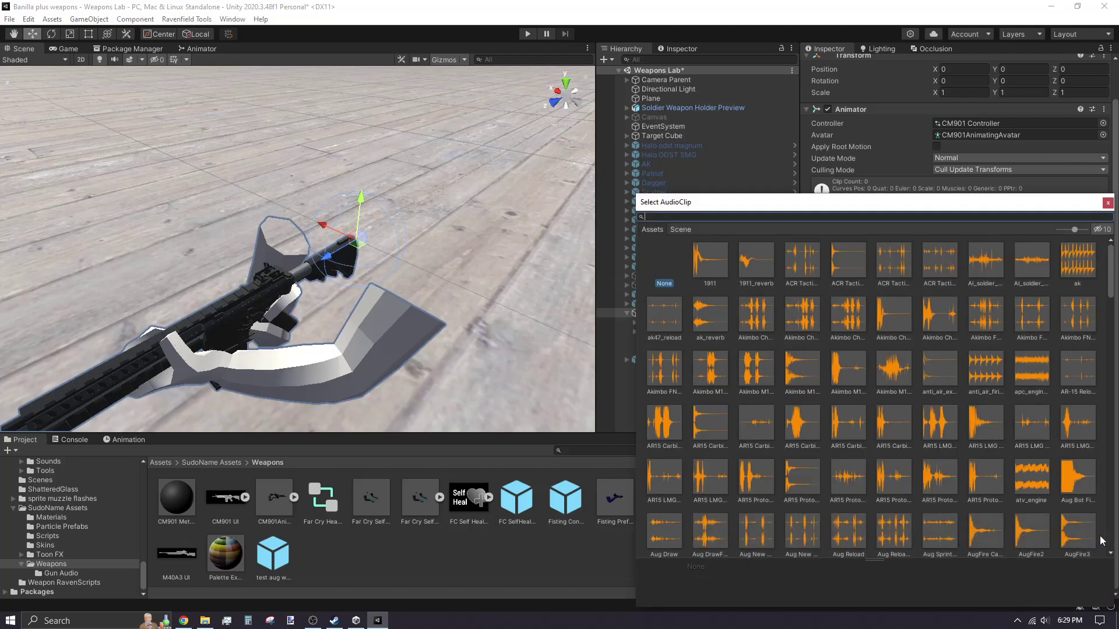